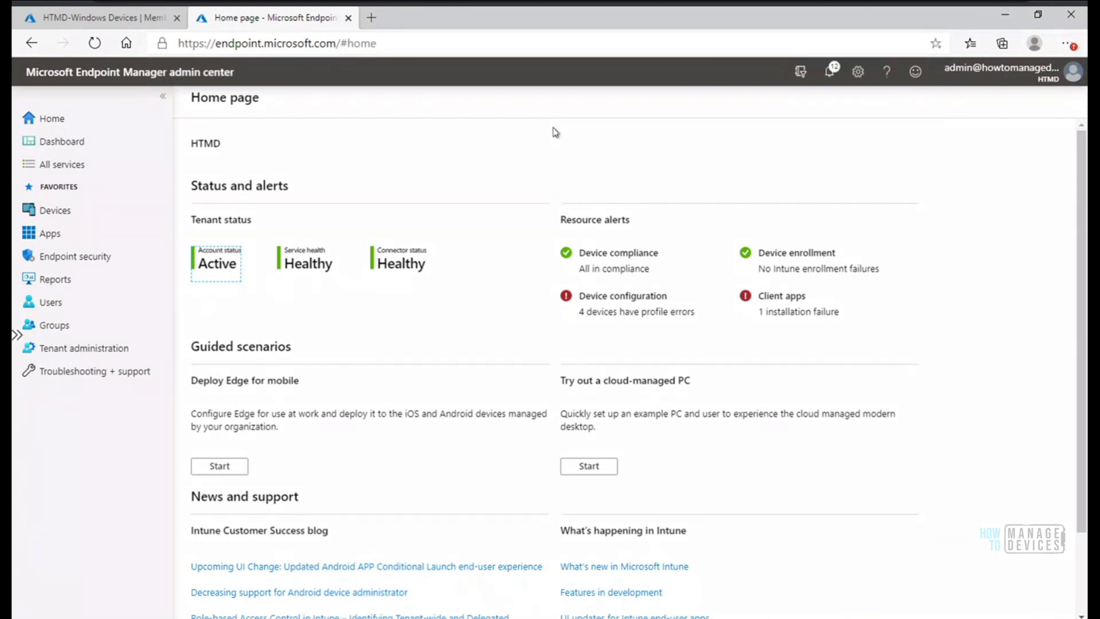
Step: Go to the configuration profiles for Windows devices
left_click(55, 212)
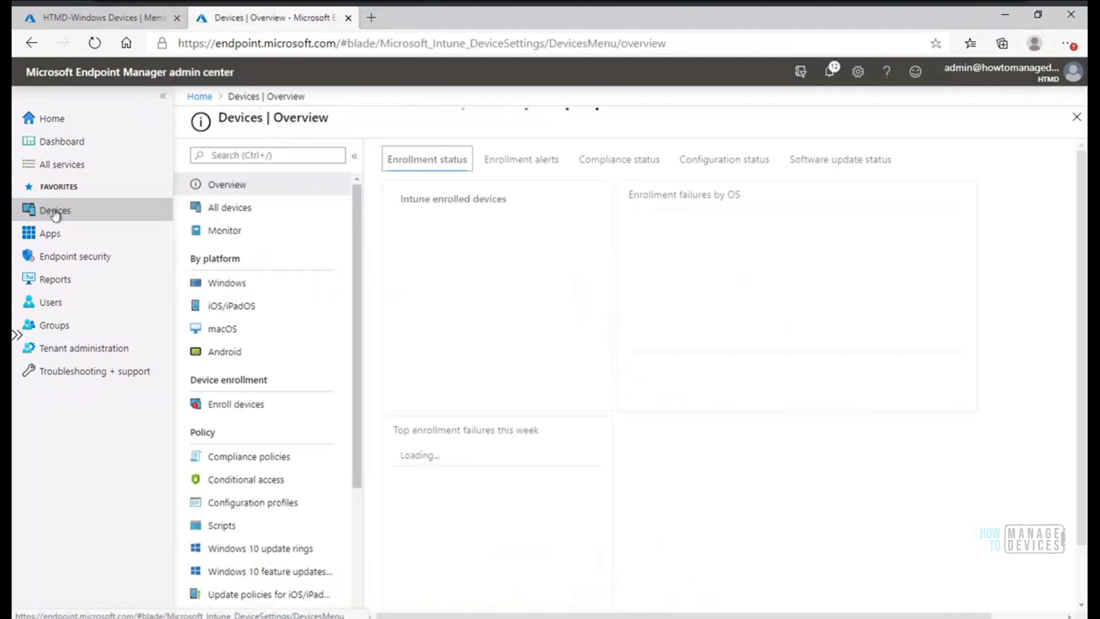
left_click(235, 283)
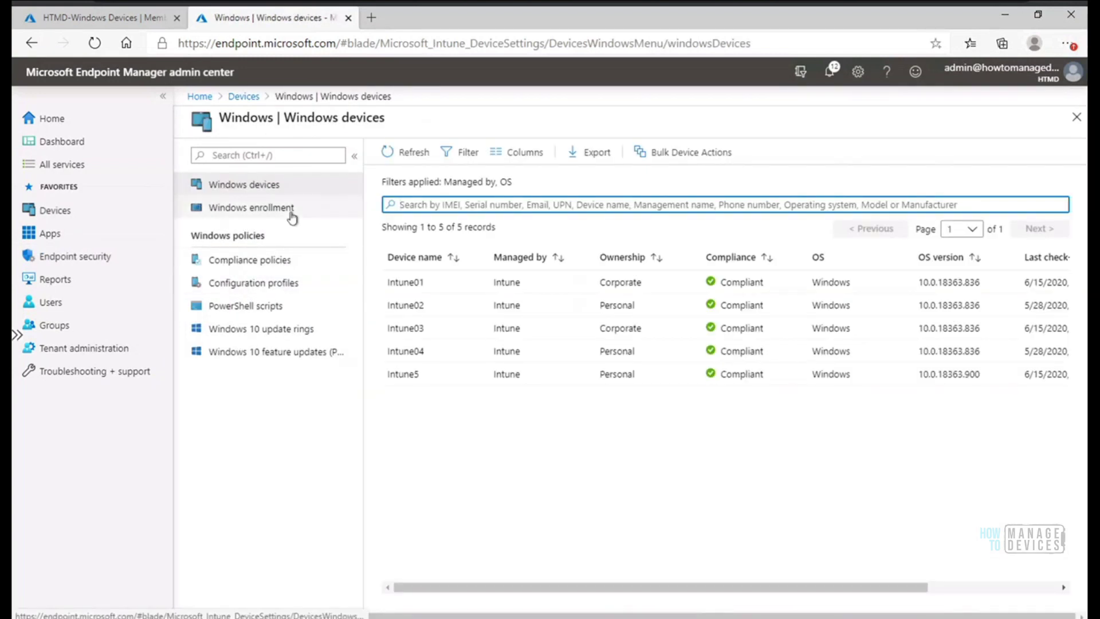
left_click(265, 286)
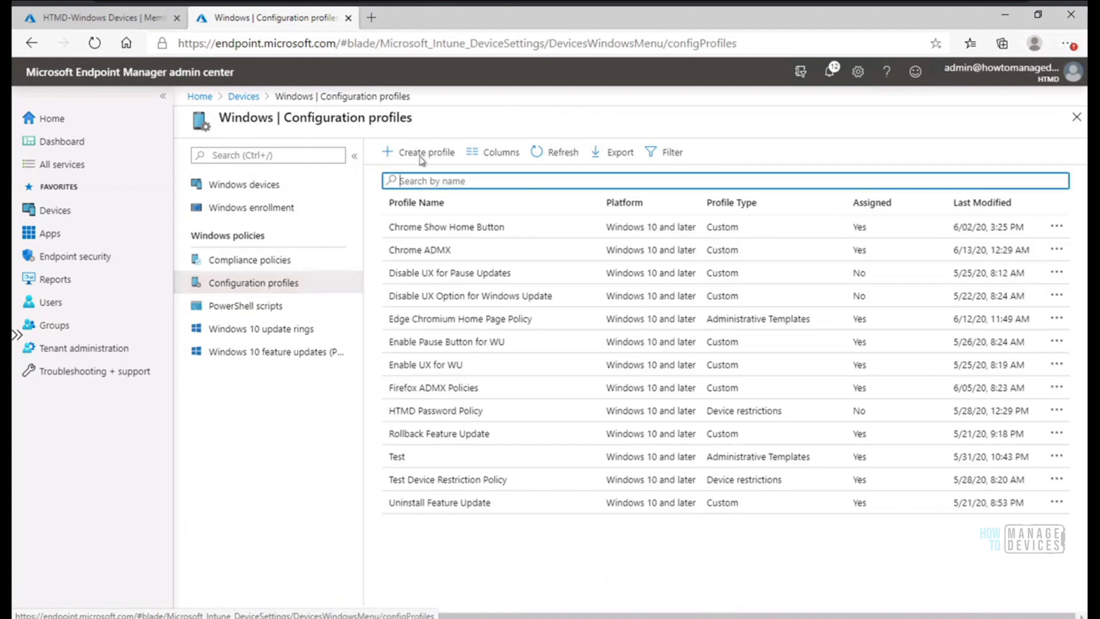
Step: Create a configuration profile for the Windows 10 and later platform with the Administrative Templates profile type
left_click(418, 155)
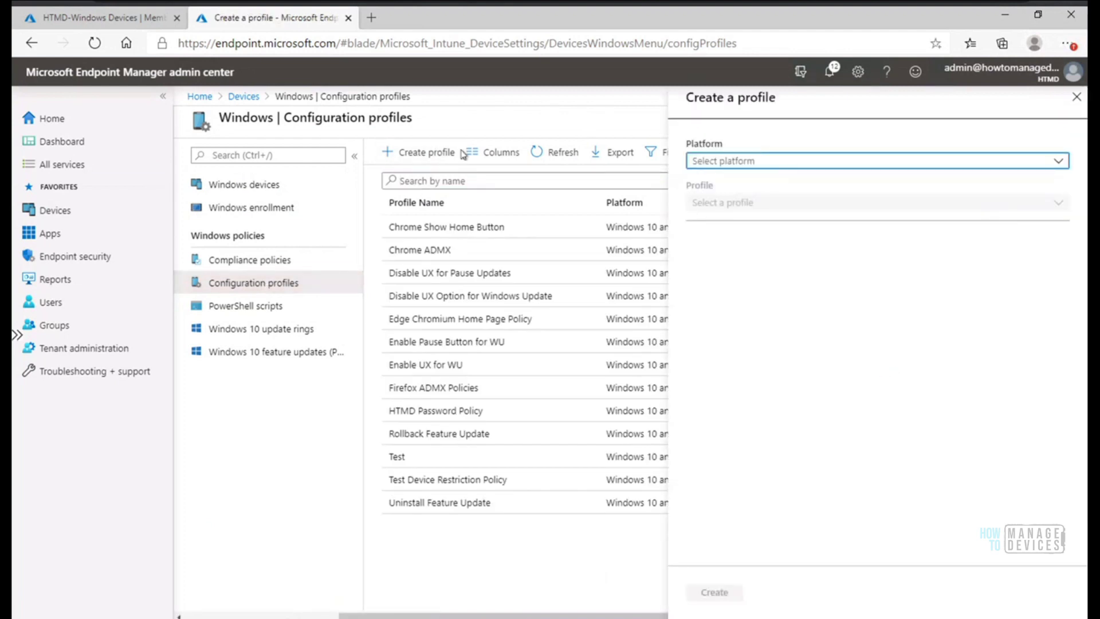
left_click(818, 166)
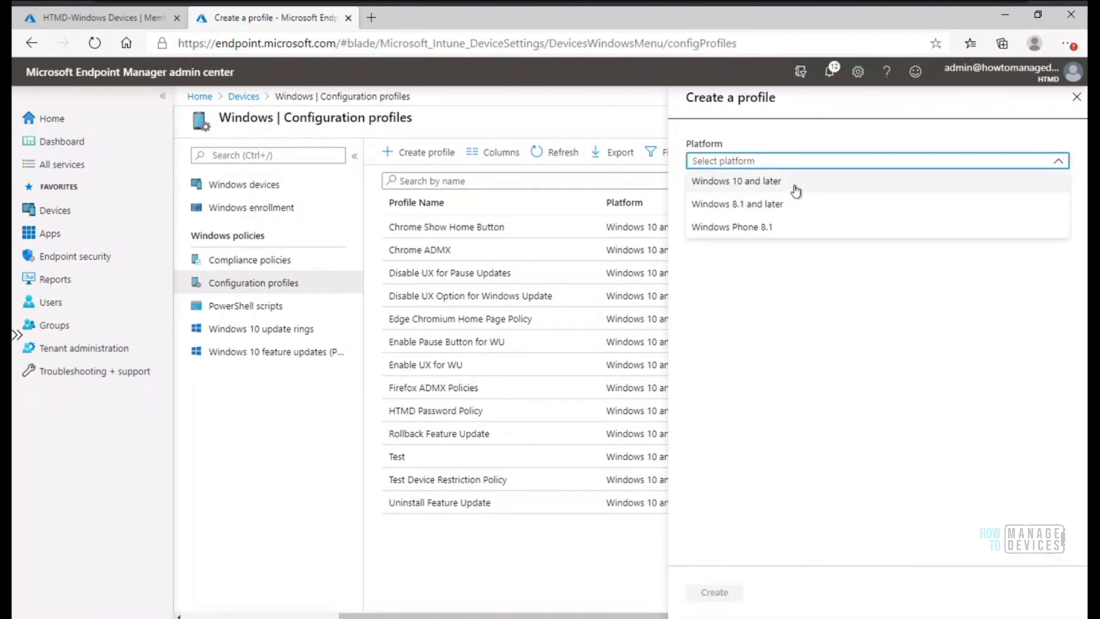
left_click(794, 185)
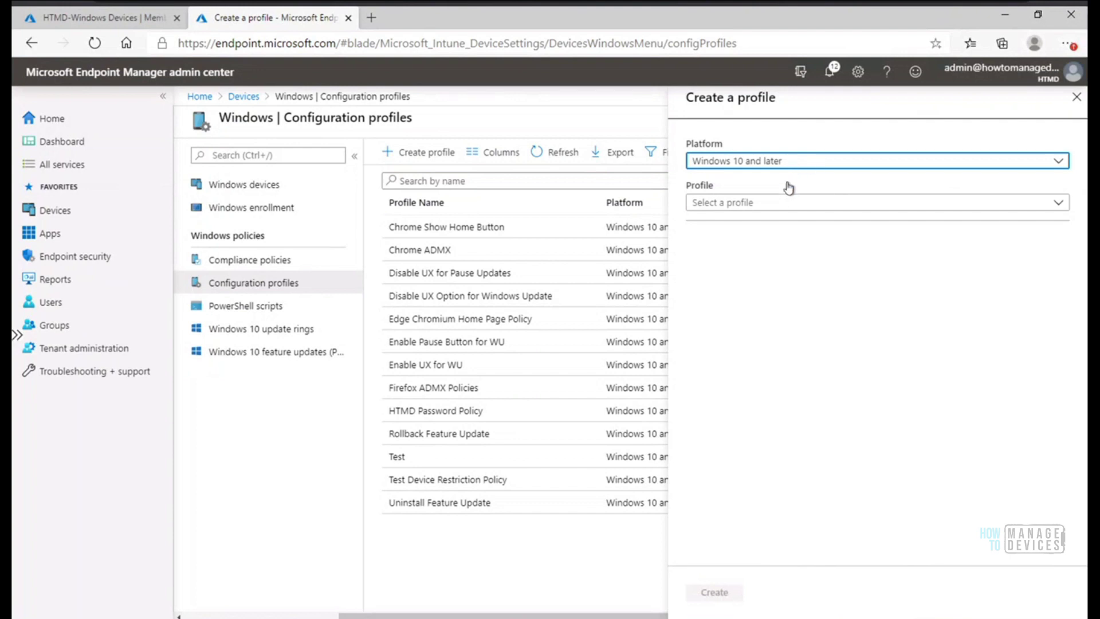
left_click(790, 207)
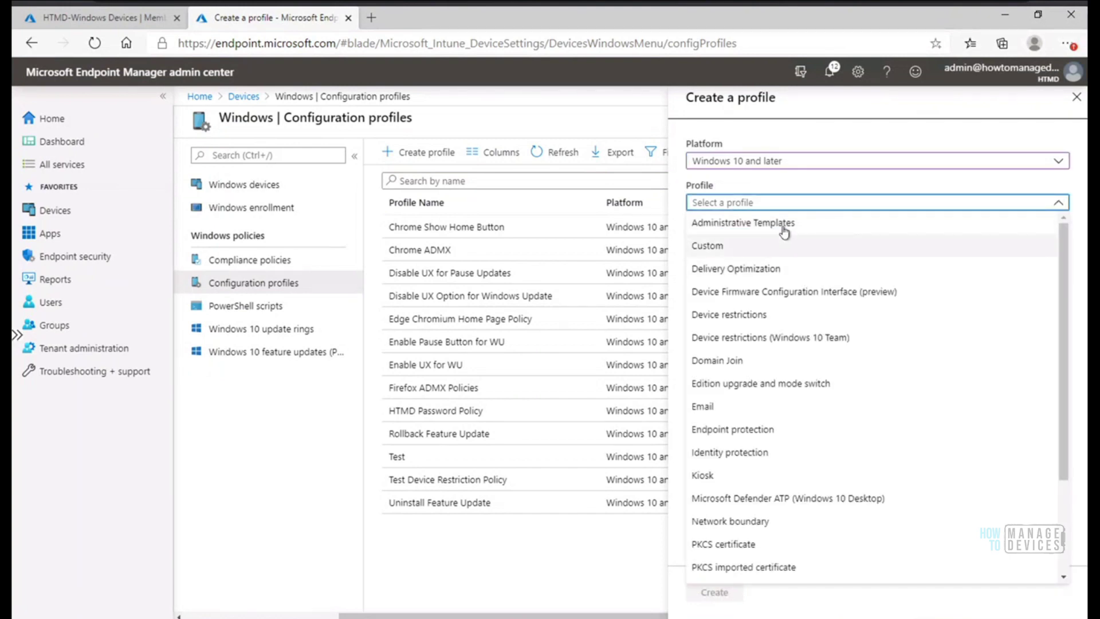
left_click(784, 229)
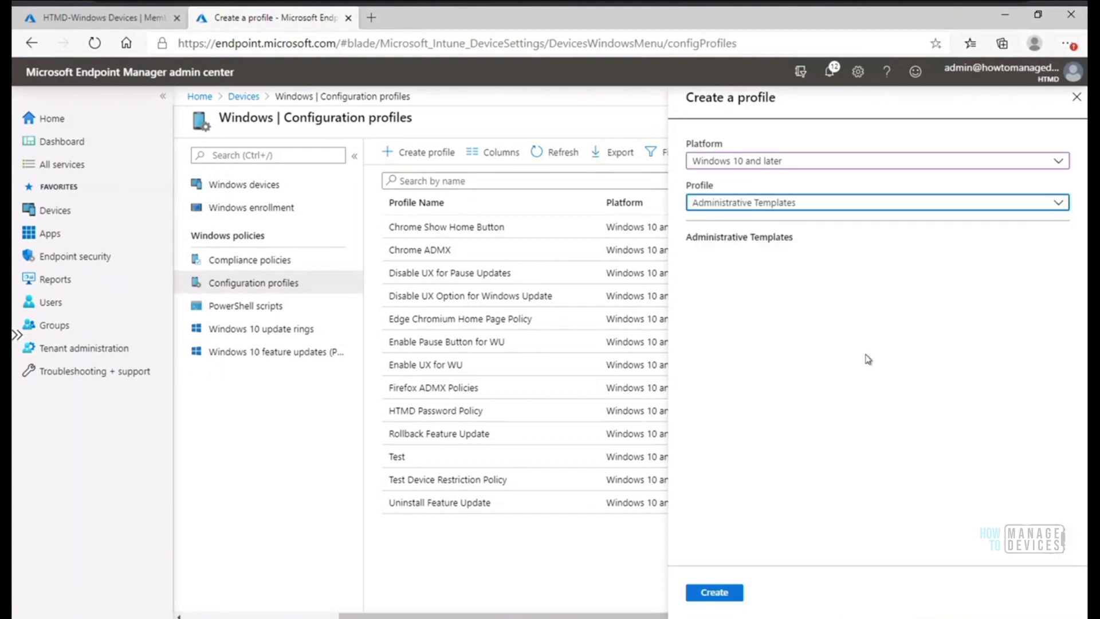
left_click(728, 591)
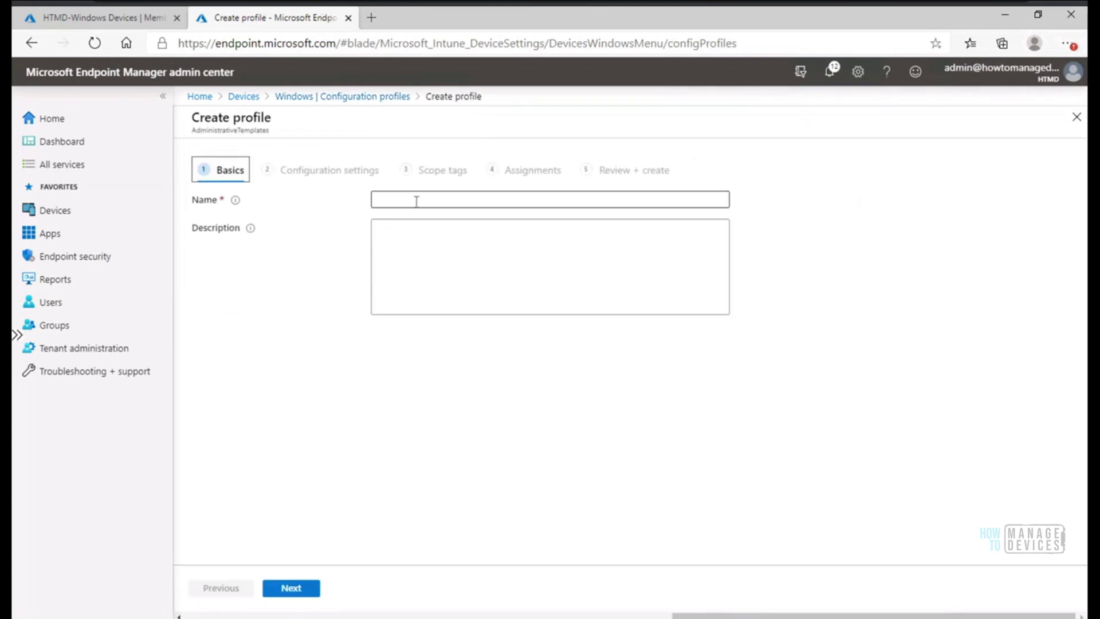
Step: Name the profile "Prevent Personal eMail Onedrive etc"
left_click(417, 201)
type("P")
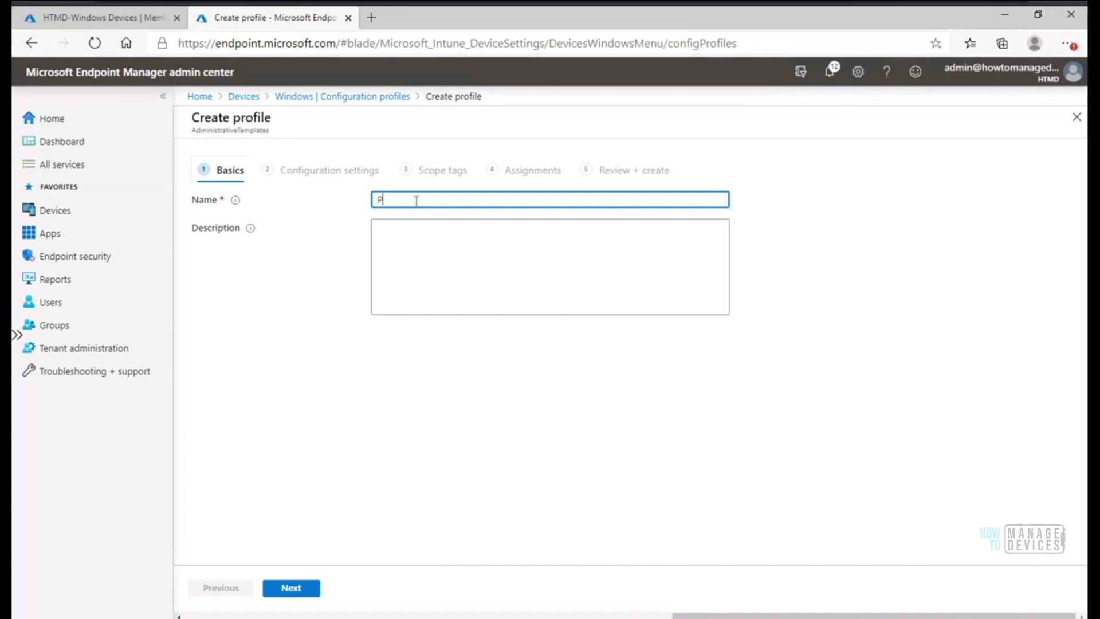
type("revent Personal eMail Onedriver")
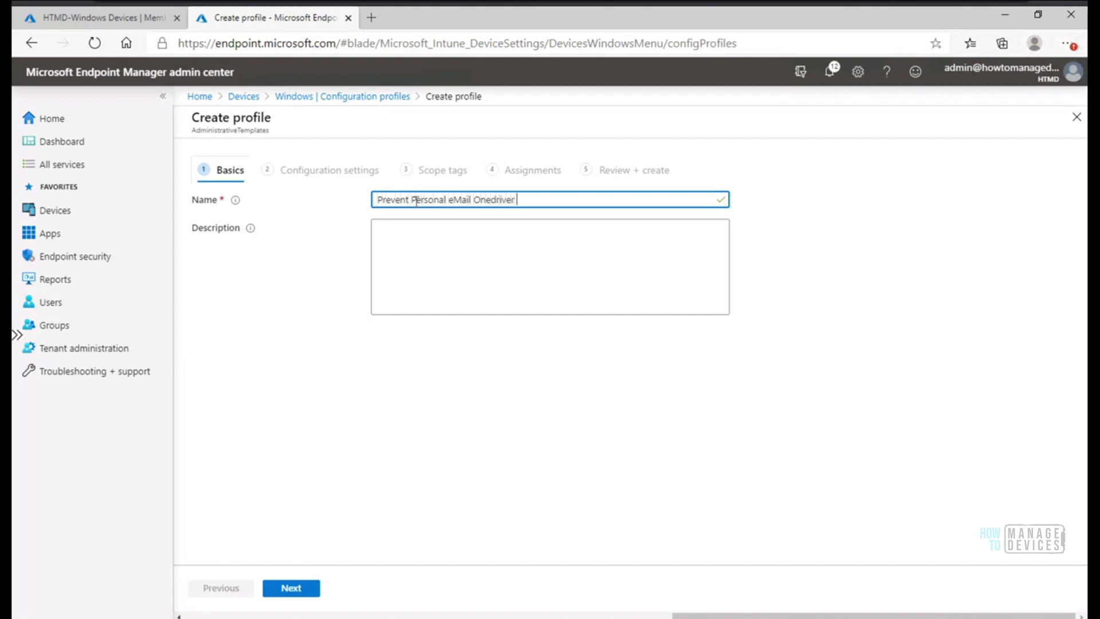
key("BackSpace")
key("BackSpace")
type("etc")
key("ctrl+shift+Left")
key("ctrl+shift+Left")
key("ctrl+shift+Left")
key("ctrl+shift+Left")
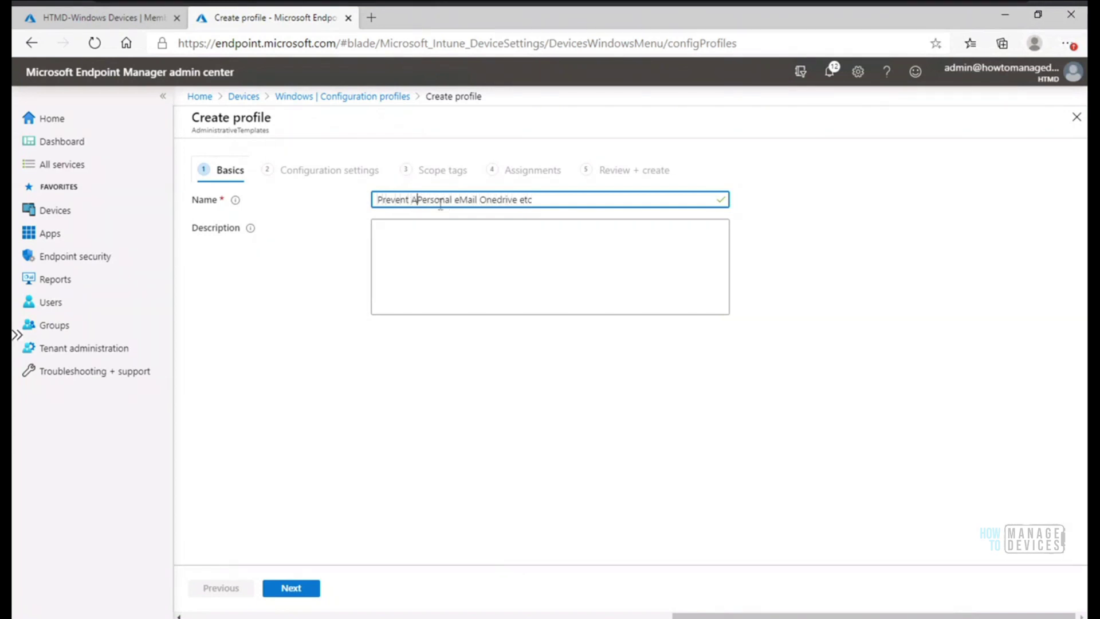
key("Left")
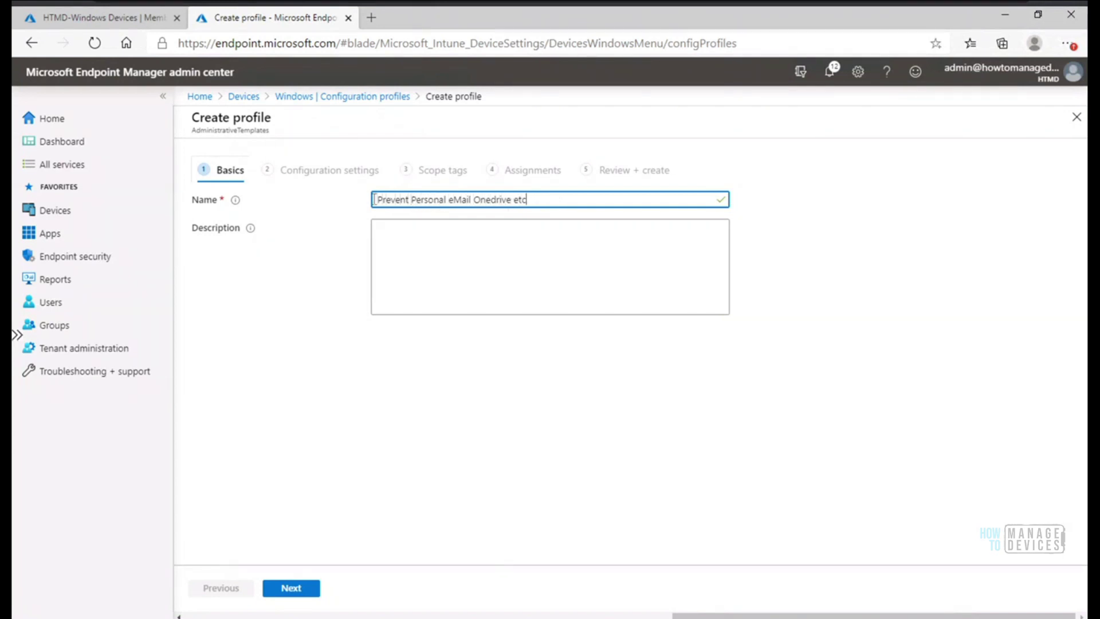
left_click_drag(527, 199, 331, 133)
Step: Enter the description "Policy to restriction -accessingPerson onedriver and email" and continue to the configuration settings
left_click(384, 235)
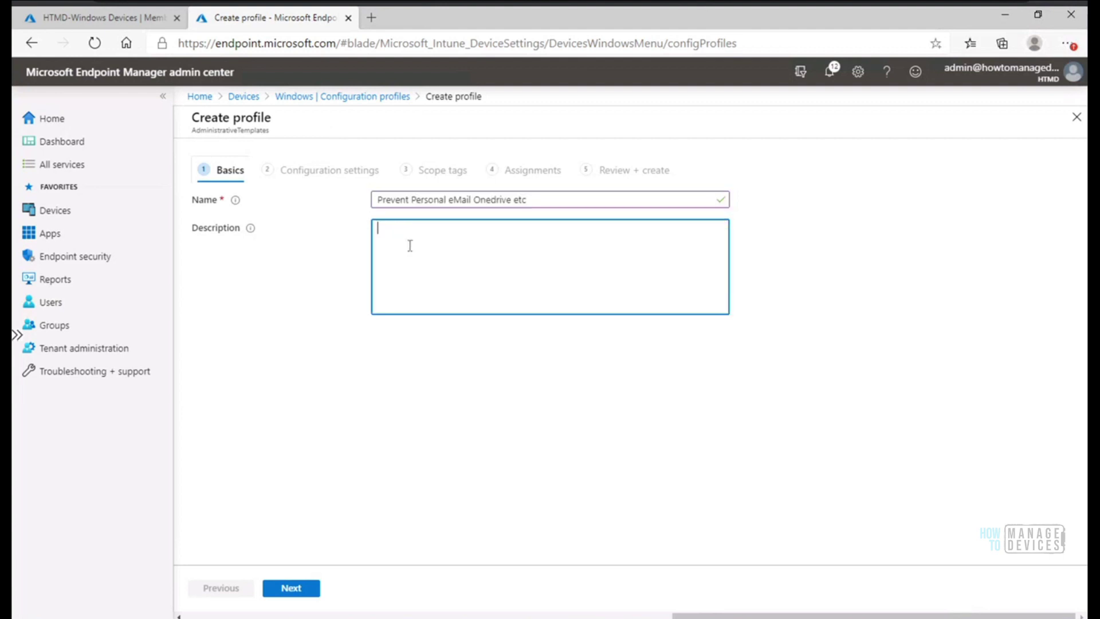
type("Policy to restriction")
type("-")
type("accessi")
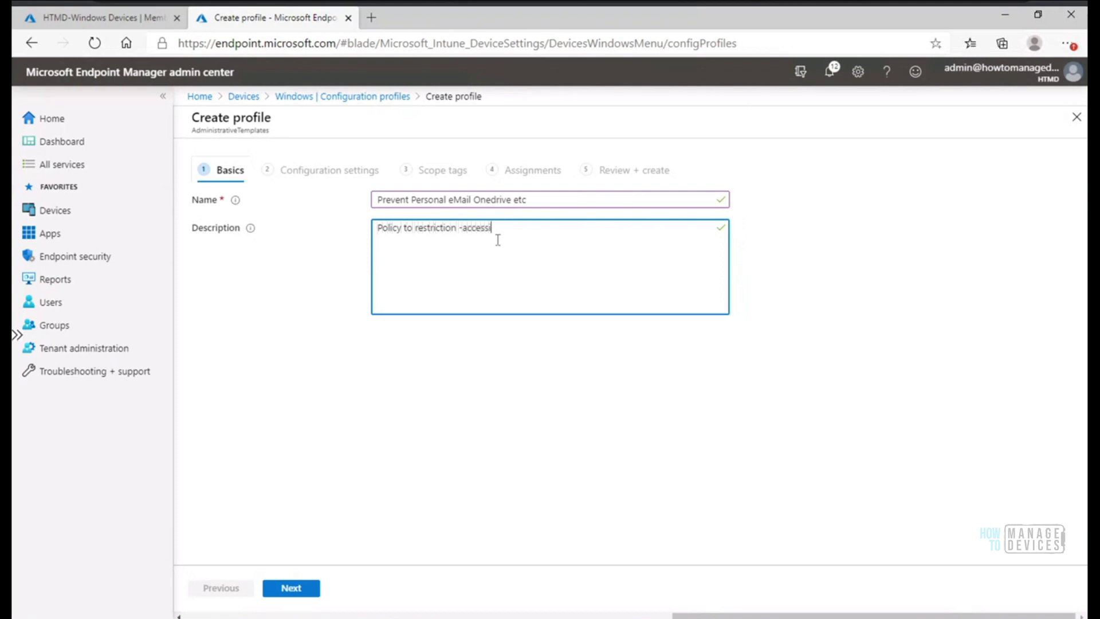
type("ng onedriver")
left_click(504, 231)
type("Person")
left_click(602, 229)
type("and ")
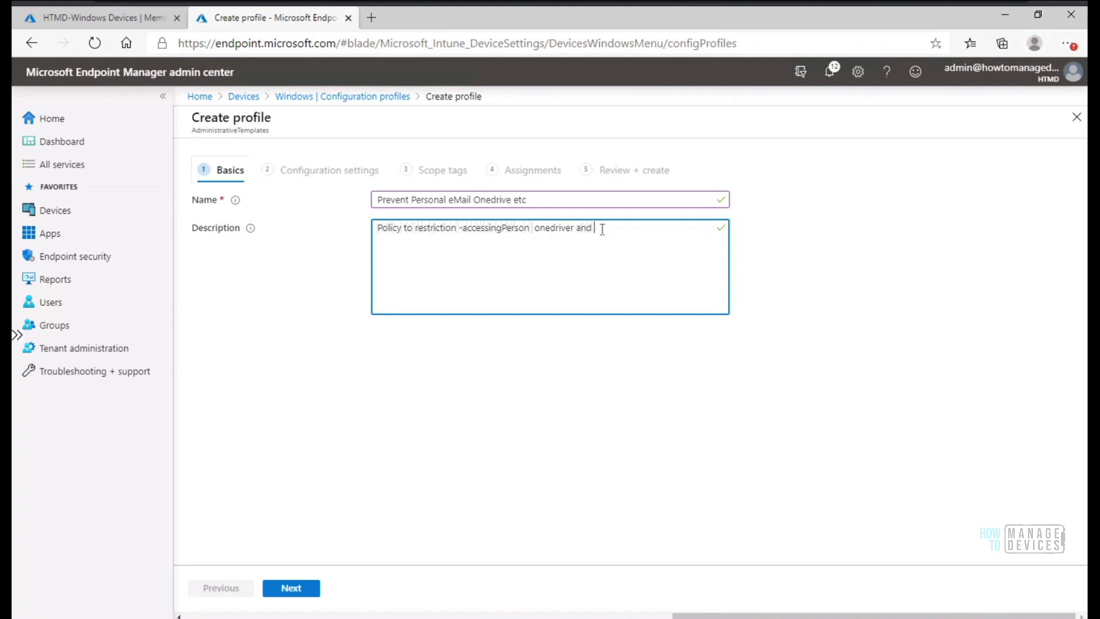
type("email")
left_click(292, 589)
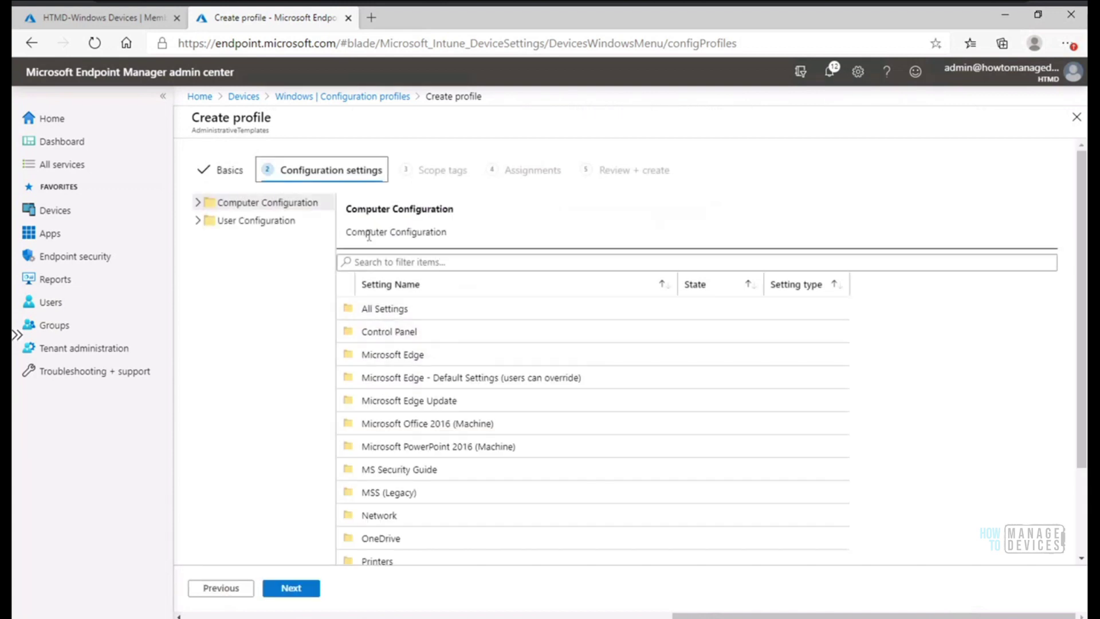
Step: Search all settings under User Configuration for "personal" and look through the matching policies
left_click(201, 222)
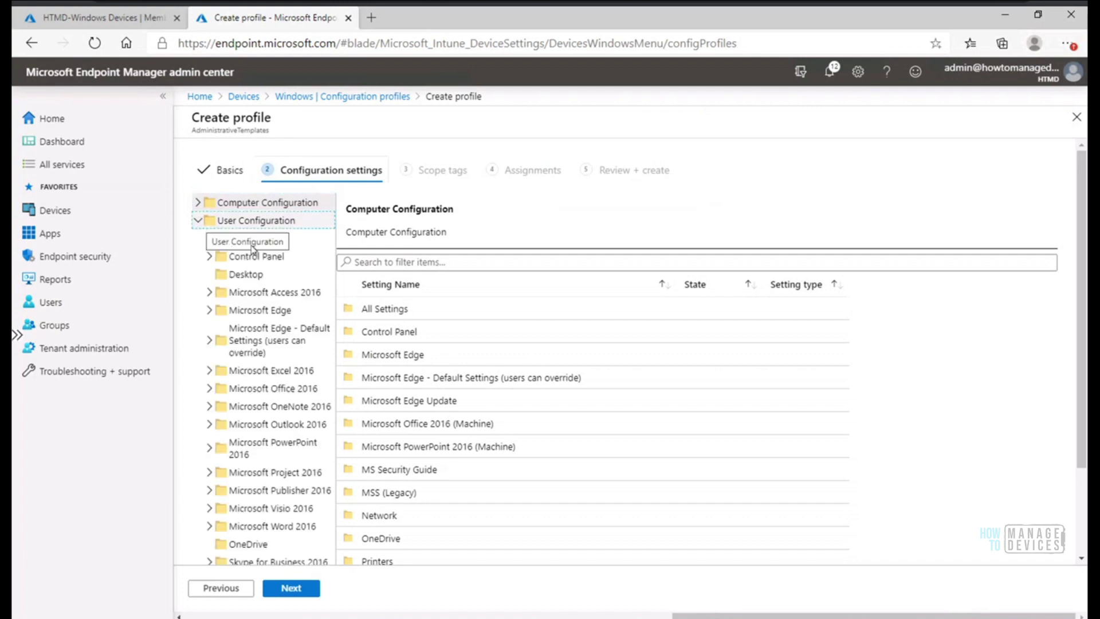
left_click(377, 261)
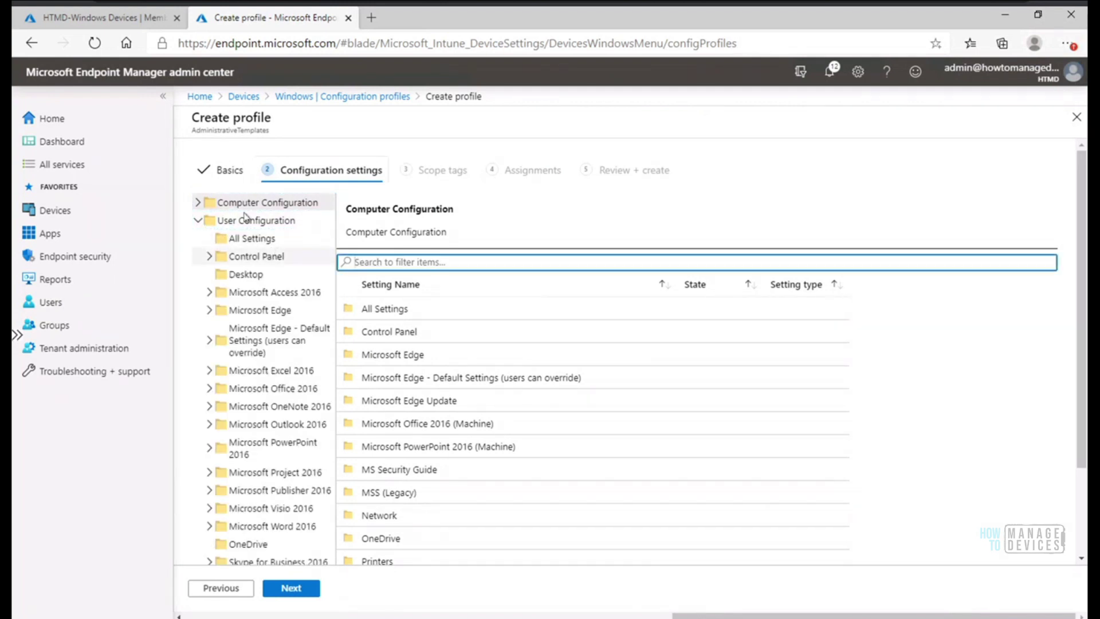
left_click(257, 240)
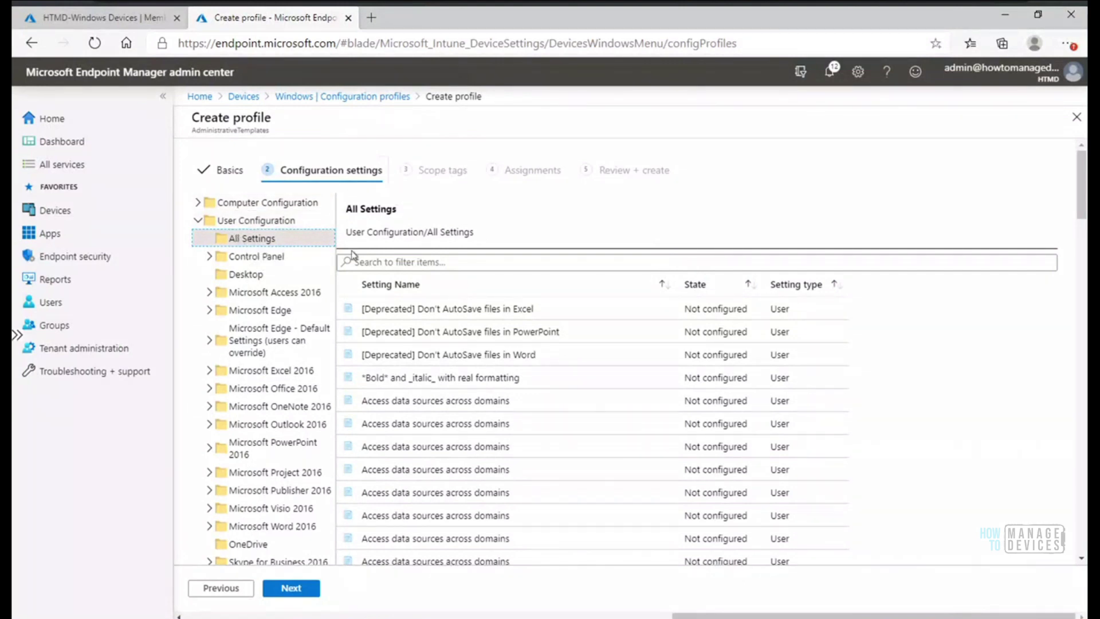
left_click(364, 262)
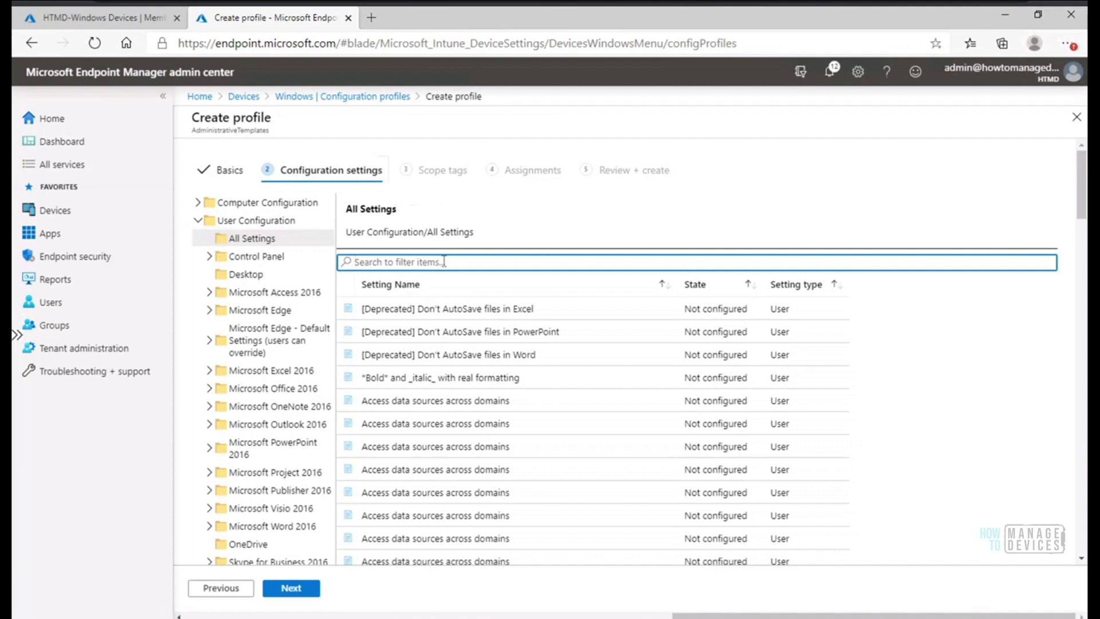
type("personal")
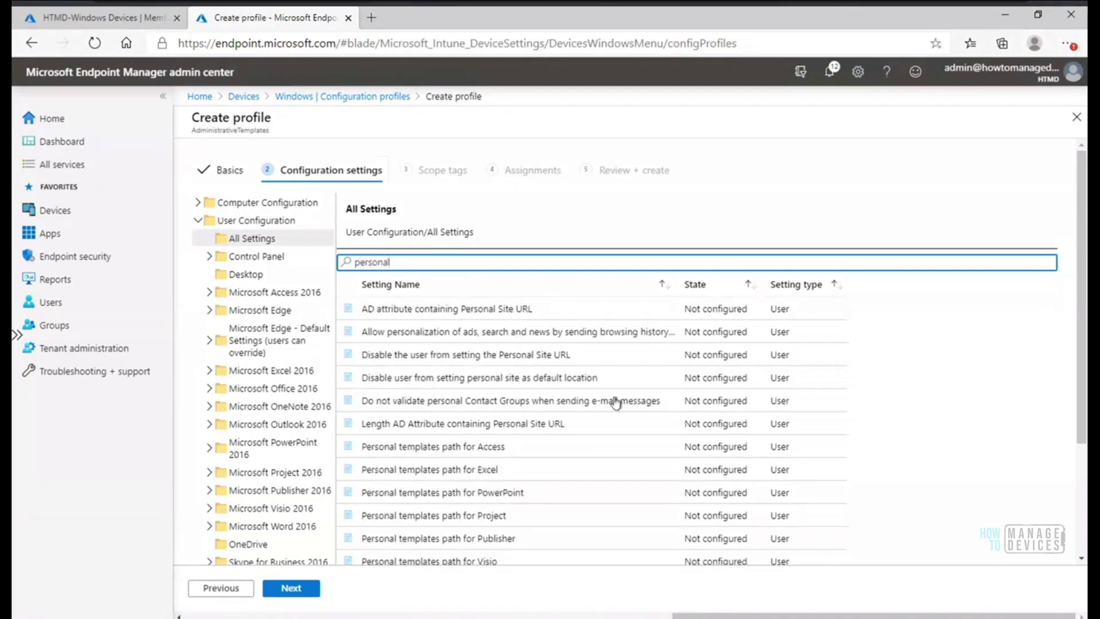
left_click_drag(1081, 384, 1073, 507)
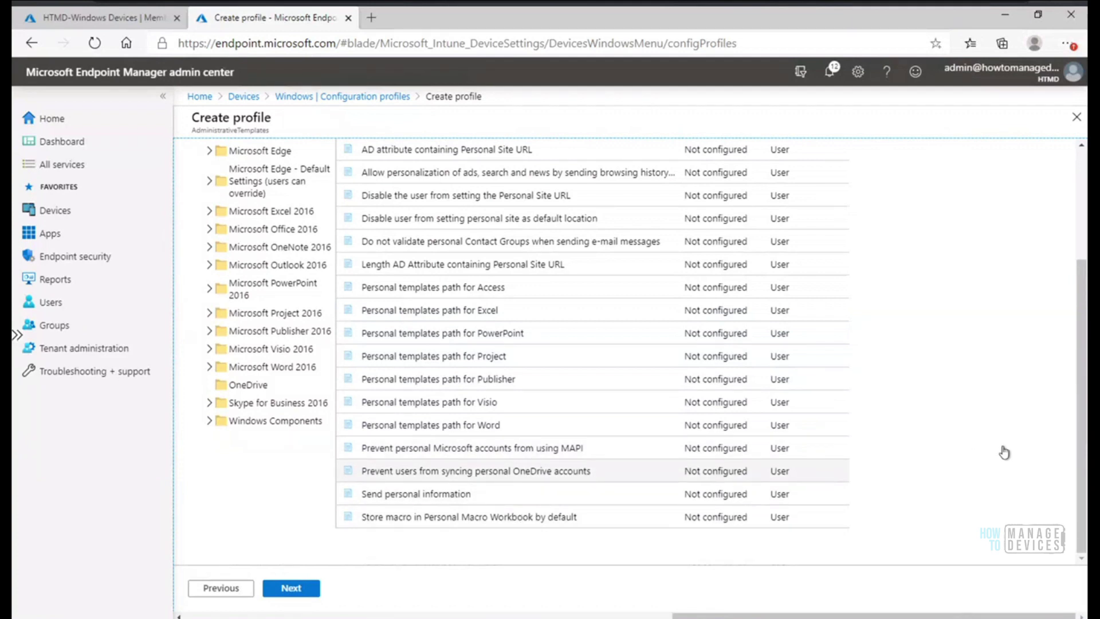
left_click_drag(1077, 415, 1073, 337)
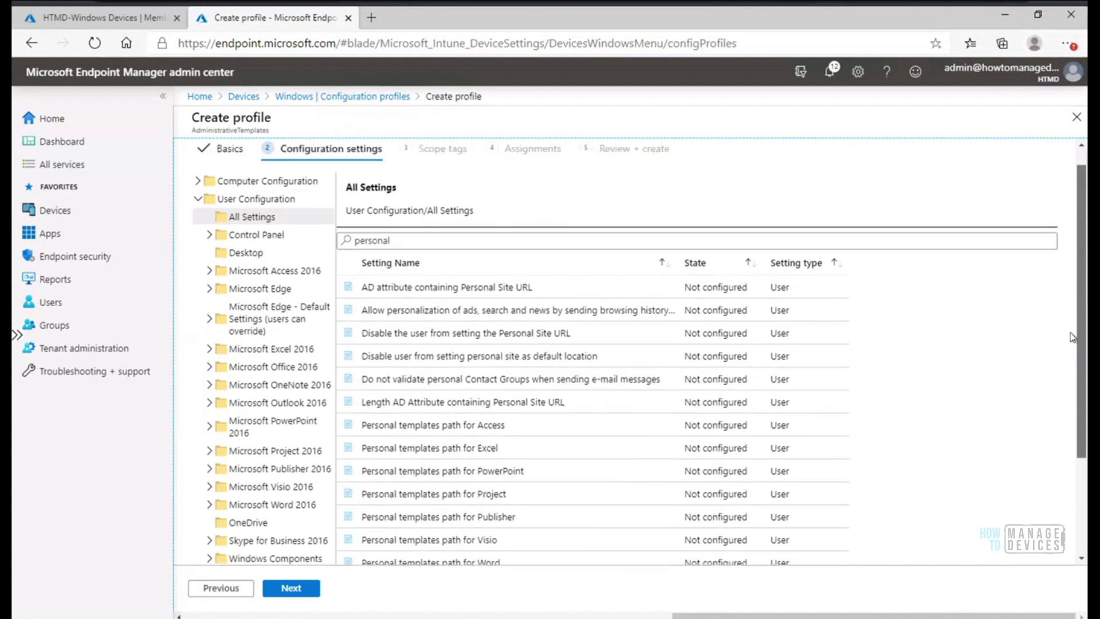
scroll(1072, 364, "down", 1)
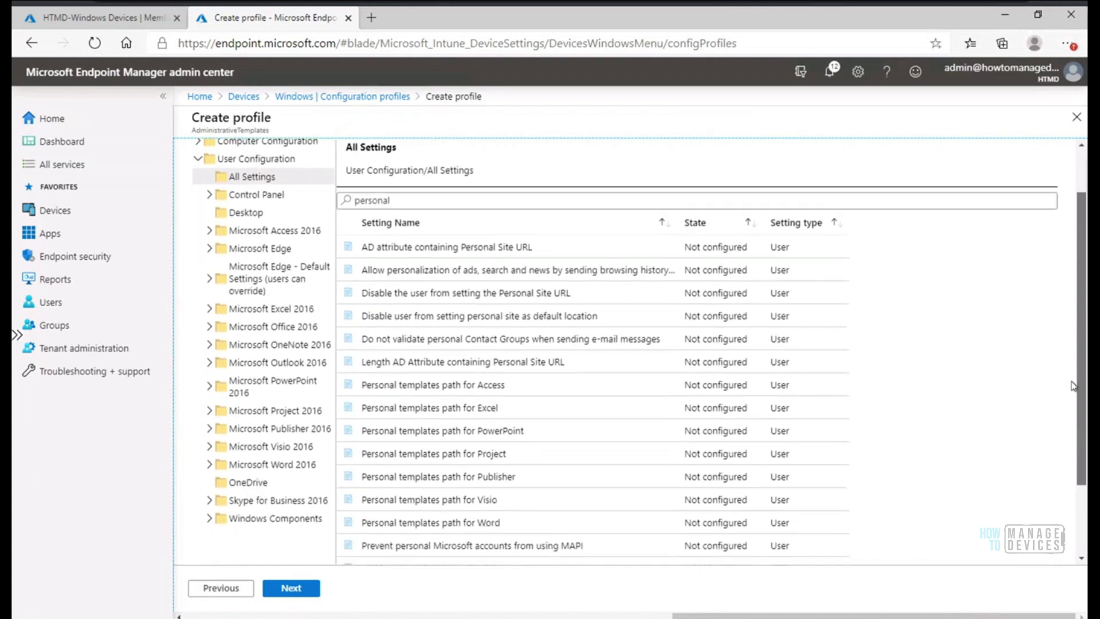
Step: Show the OneDrive settings under User Configuration and filter them by "person"
left_click(256, 484)
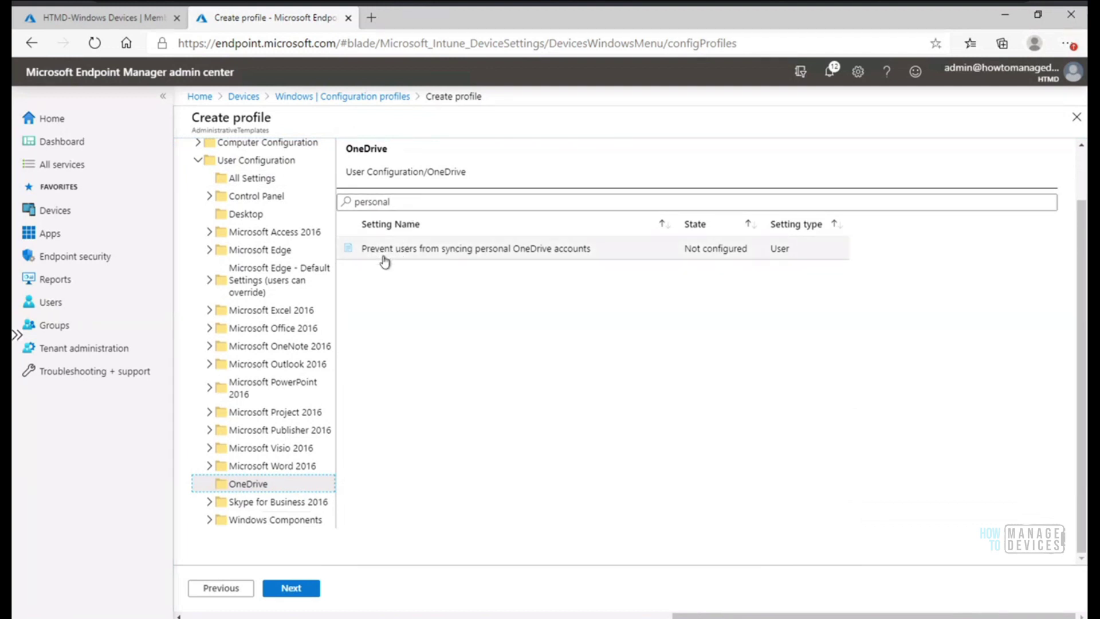
left_click_drag(409, 202, 348, 201)
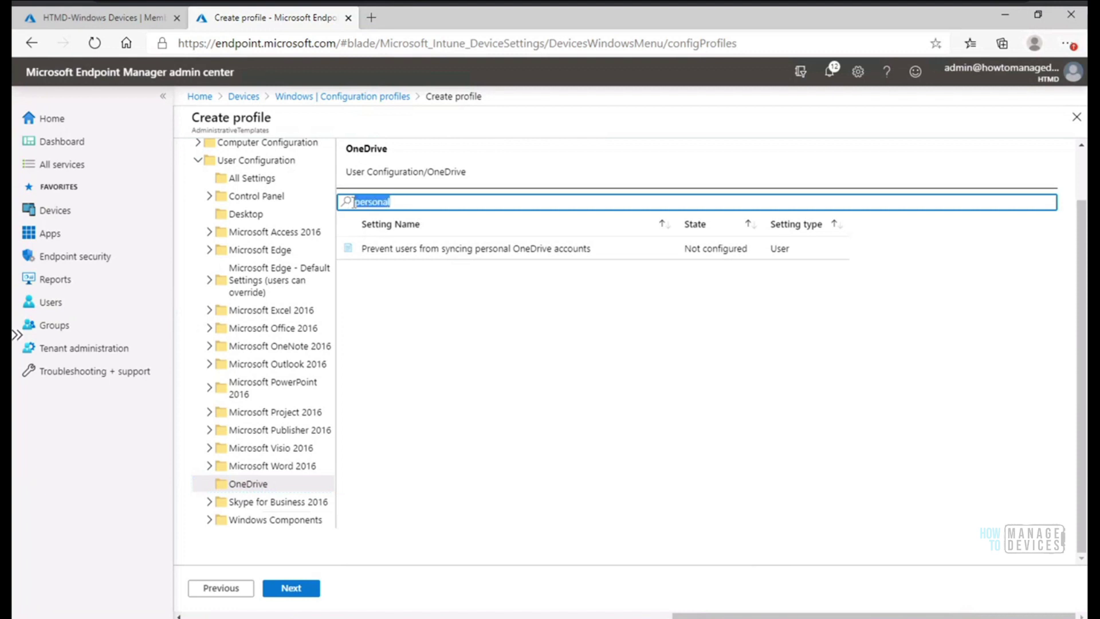
left_click(407, 203)
key("BackSpace")
key("BackSpace")
key("BackSpace")
key("BackSpace")
key("BackSpace")
key("BackSpace")
key("BackSpace")
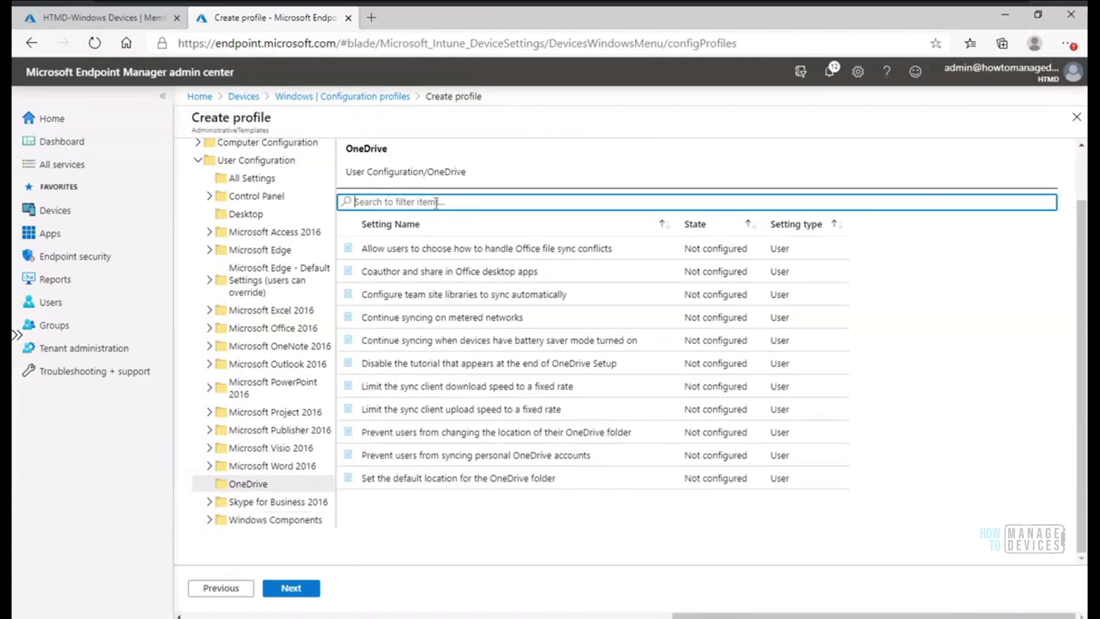
type("person")
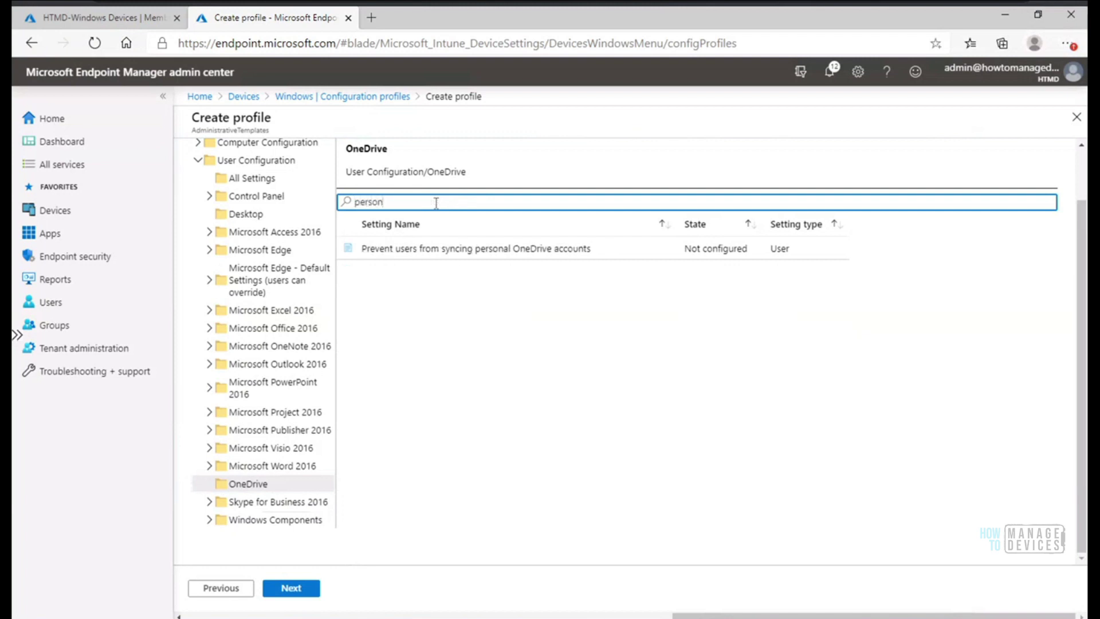
Step: Set the policy "Prevent users from syncing personal OneDrive accounts" to Enabled and save it
left_click(491, 248)
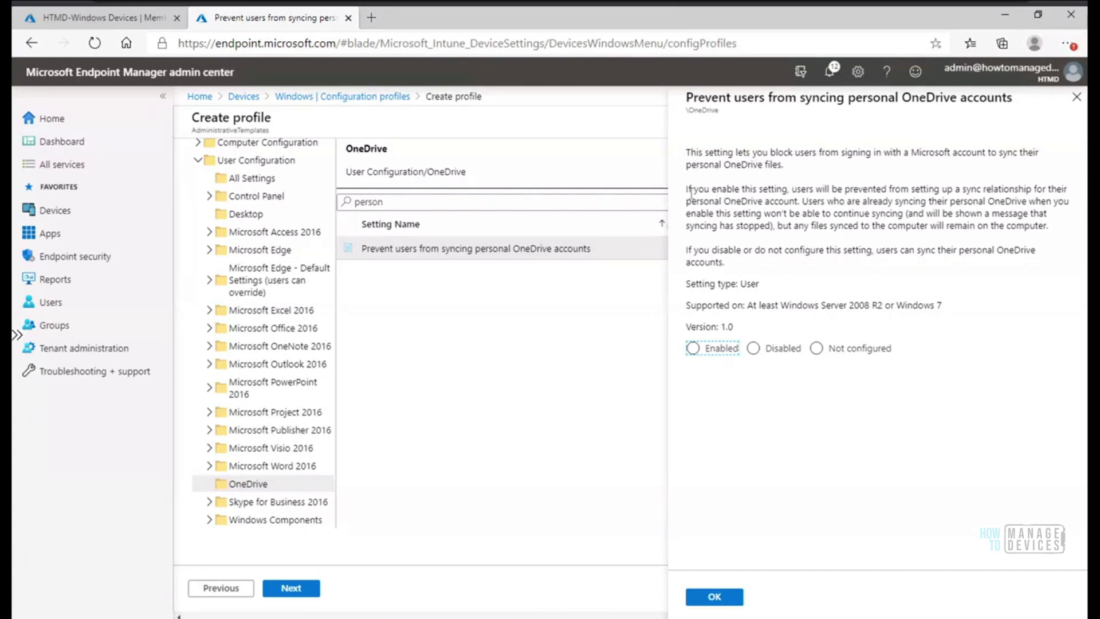
left_click_drag(686, 190, 837, 195)
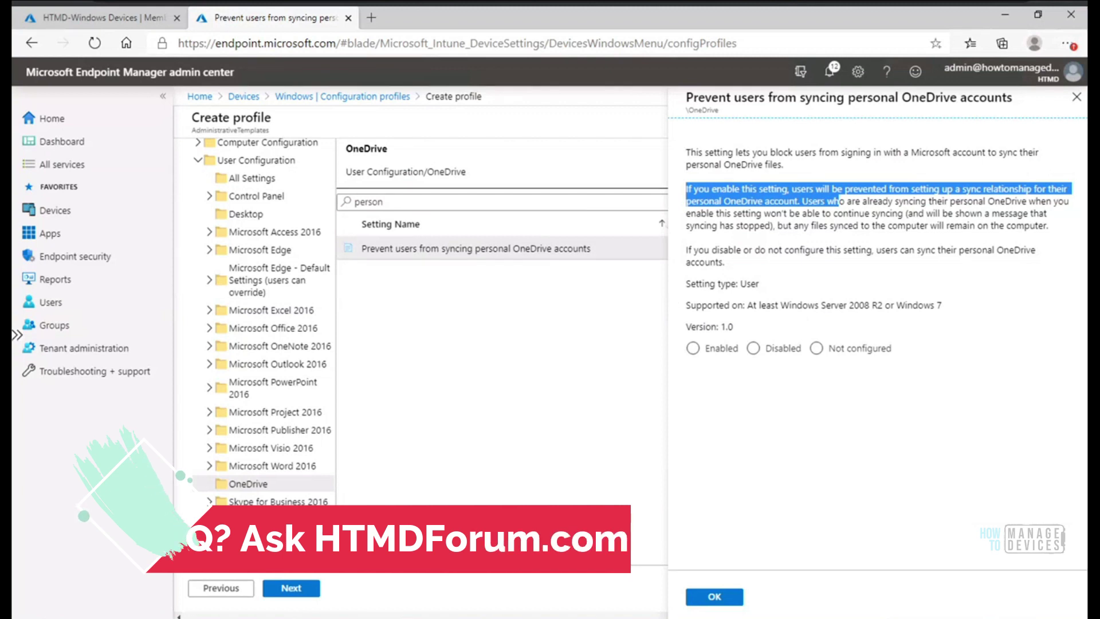
left_click(692, 349)
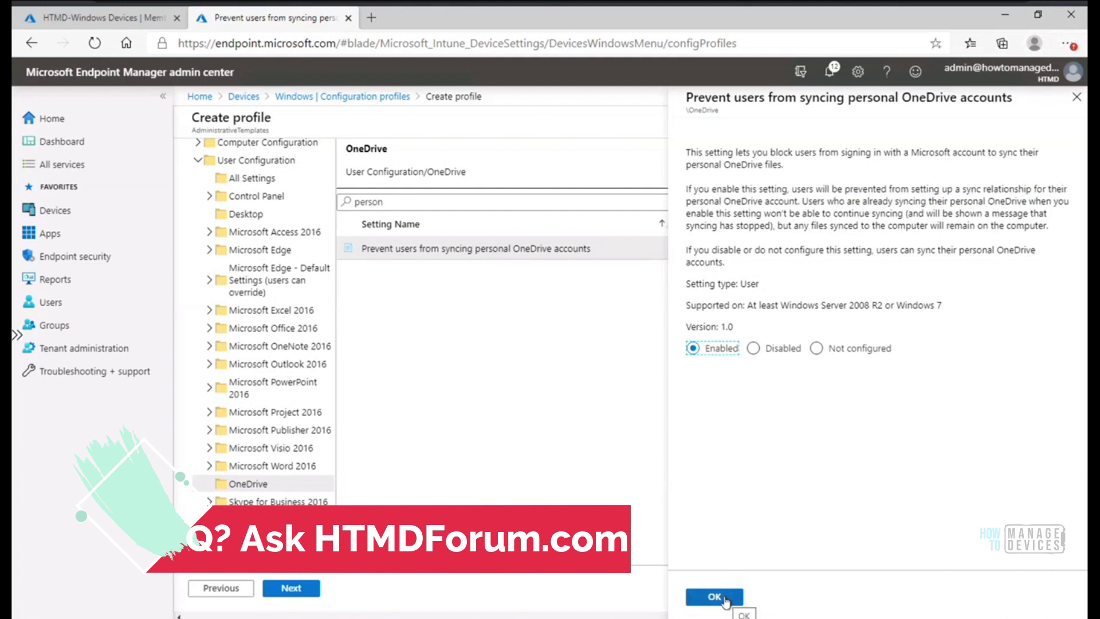
left_click(725, 602)
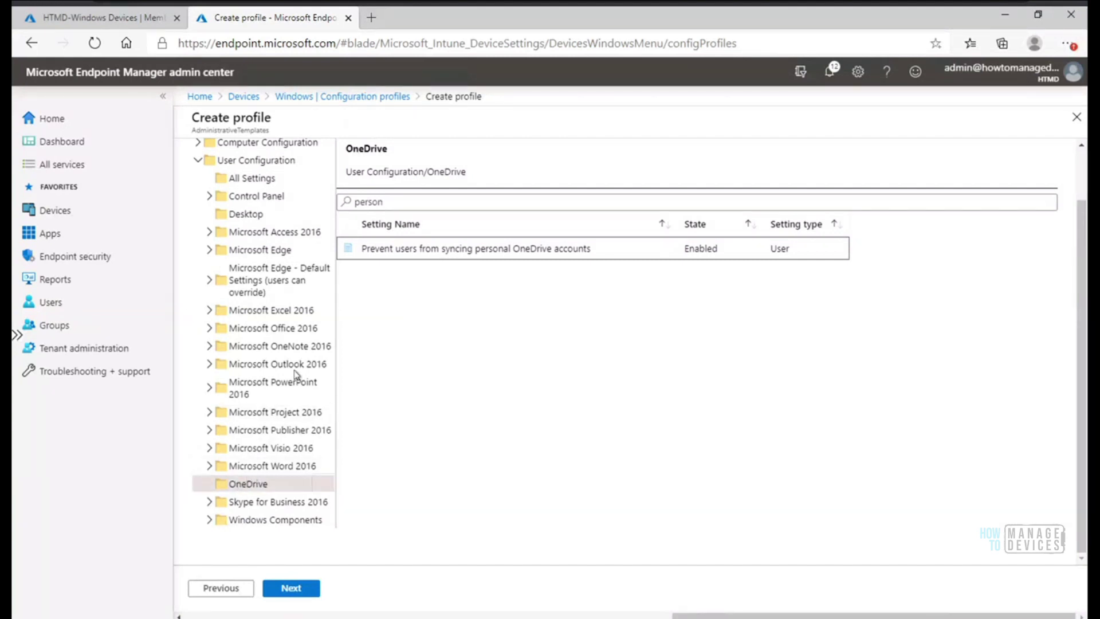
Step: Search all settings under User Configuration for "email"
left_click(261, 180)
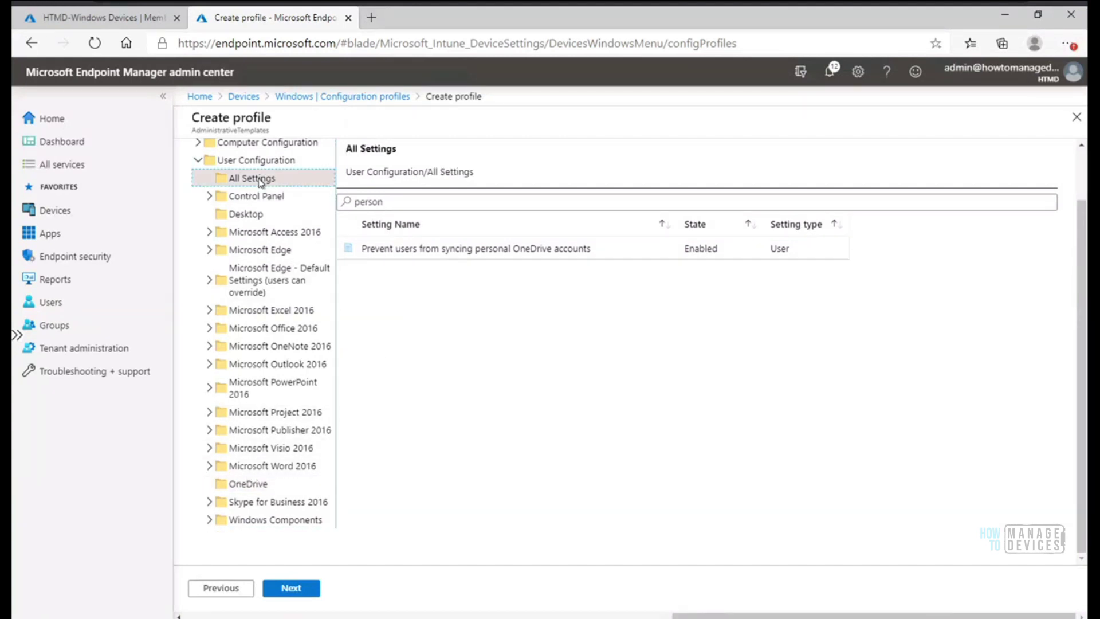
left_click(374, 200)
type("emai")
key("BackSpace")
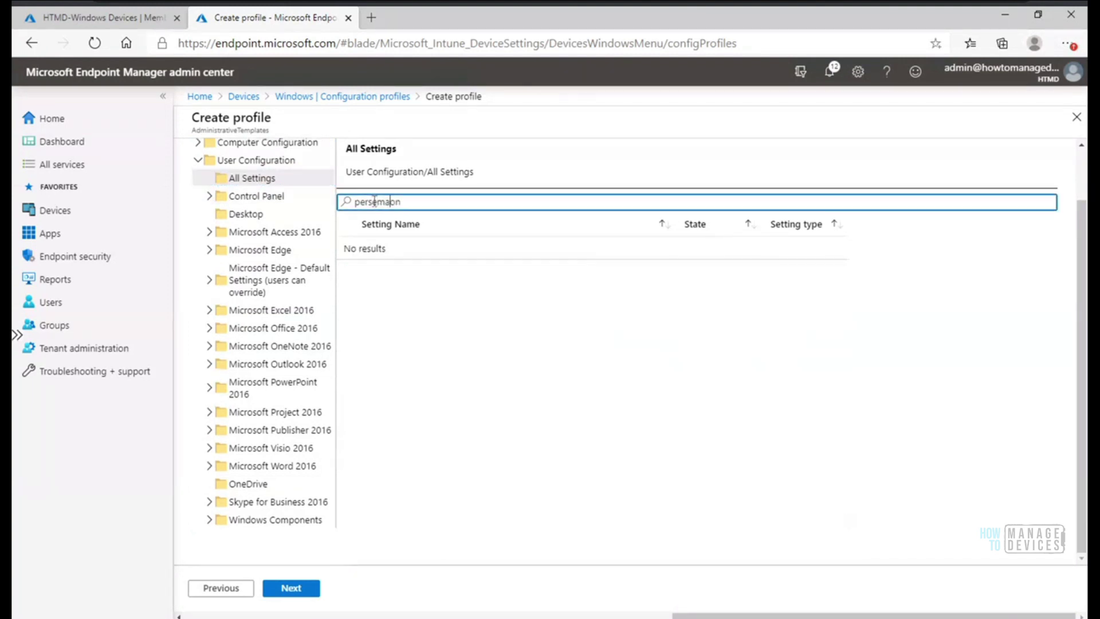
double_click(374, 200)
type("email")
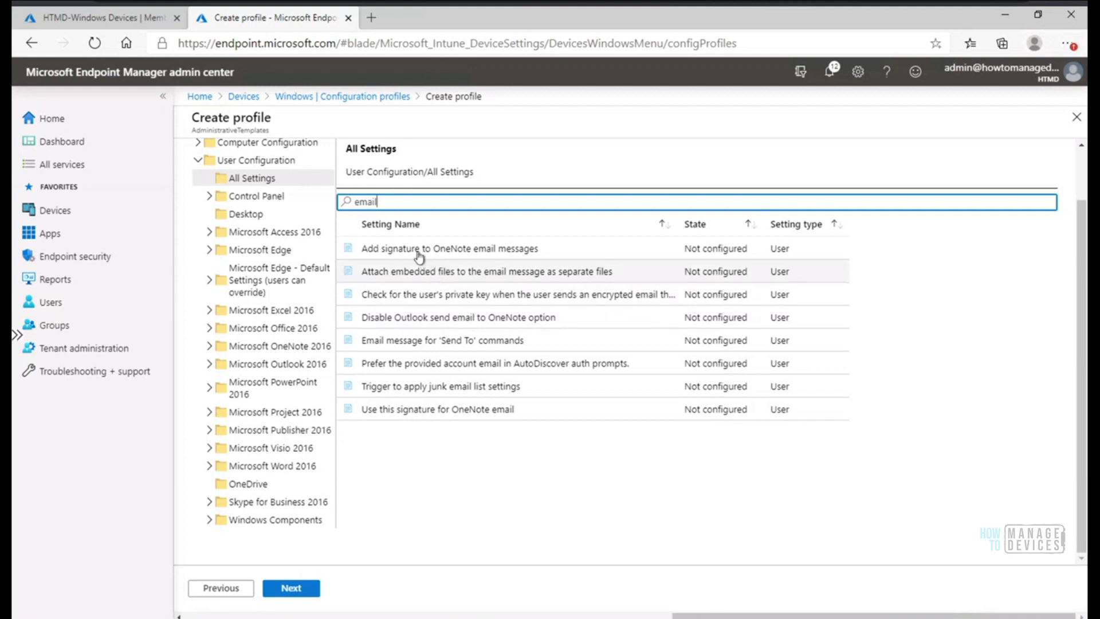
Step: Filter all settings by "adding" and set the policy "Prevent users from adding e-mail account types" to Enabled
left_click_drag(401, 200, 293, 202)
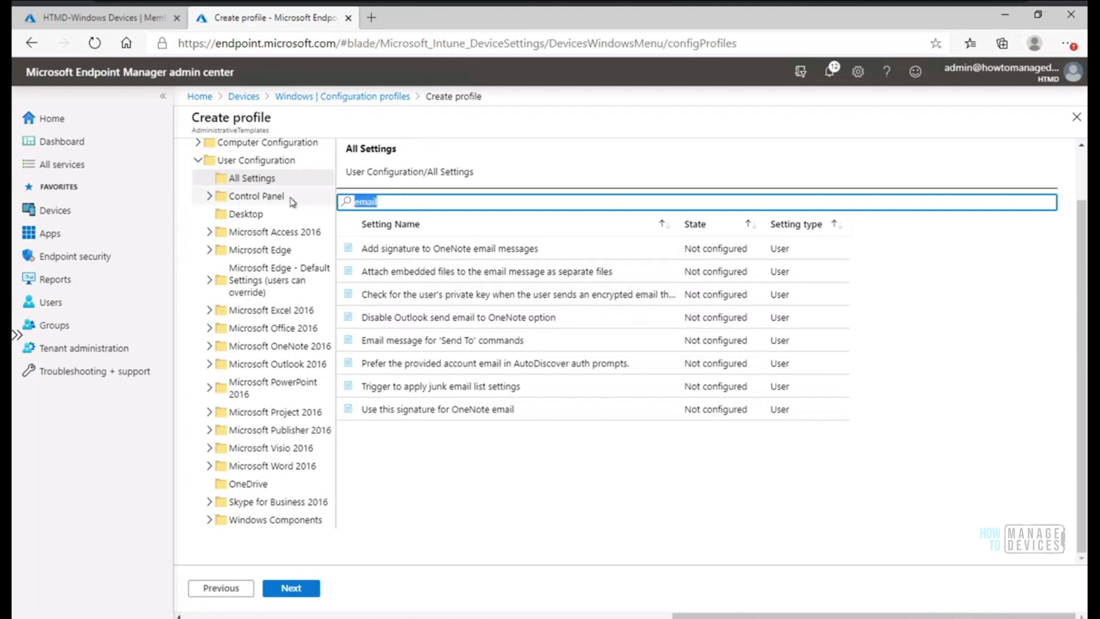
type("adding")
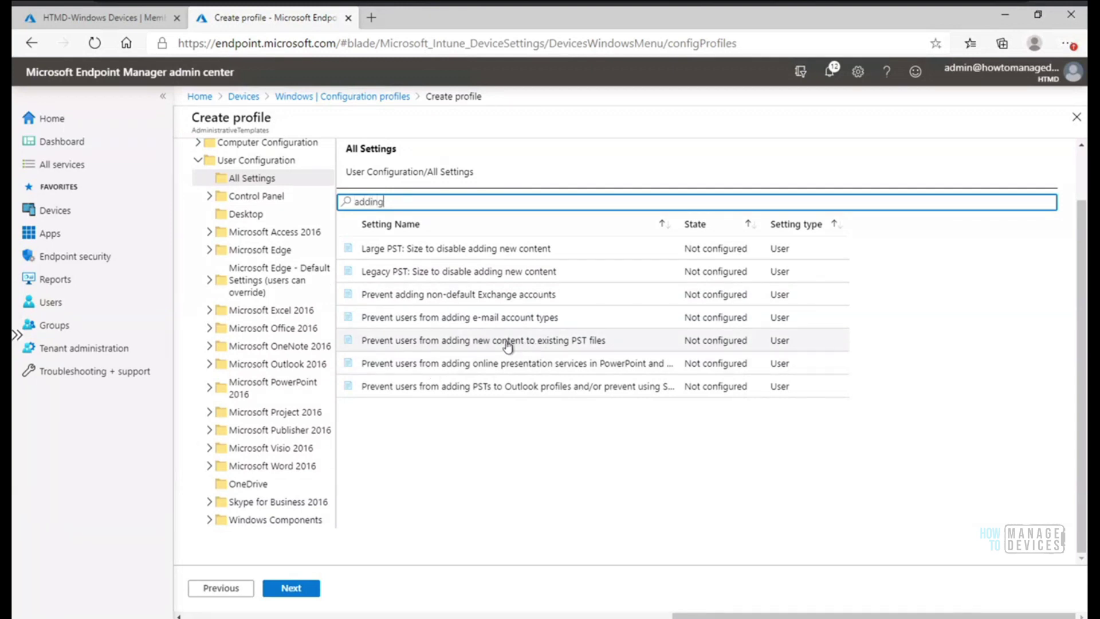
left_click(437, 327)
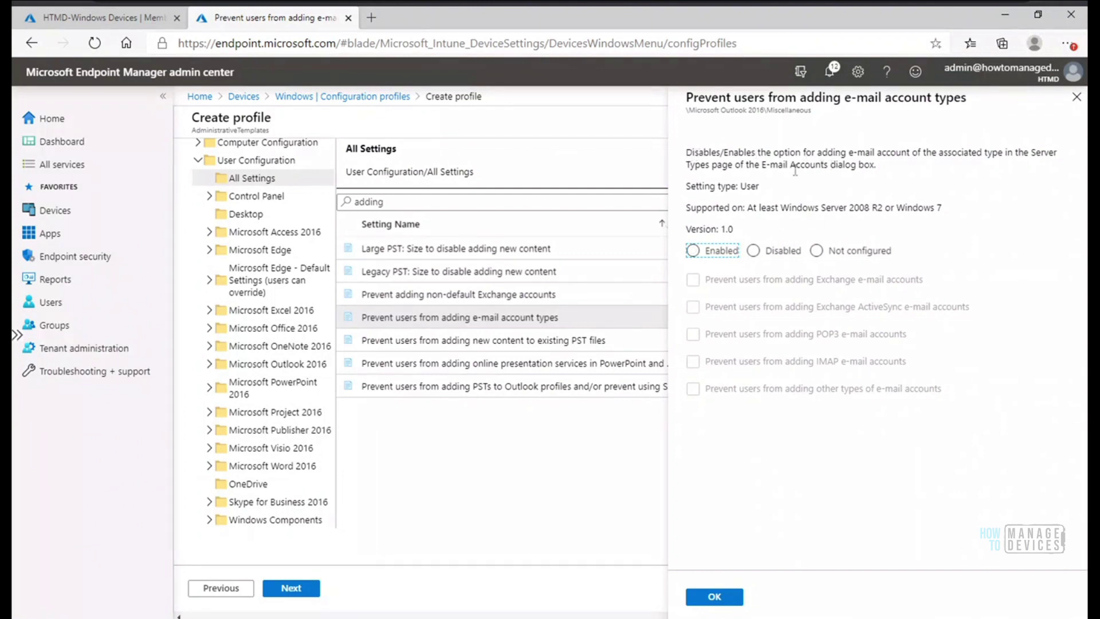
left_click(693, 252)
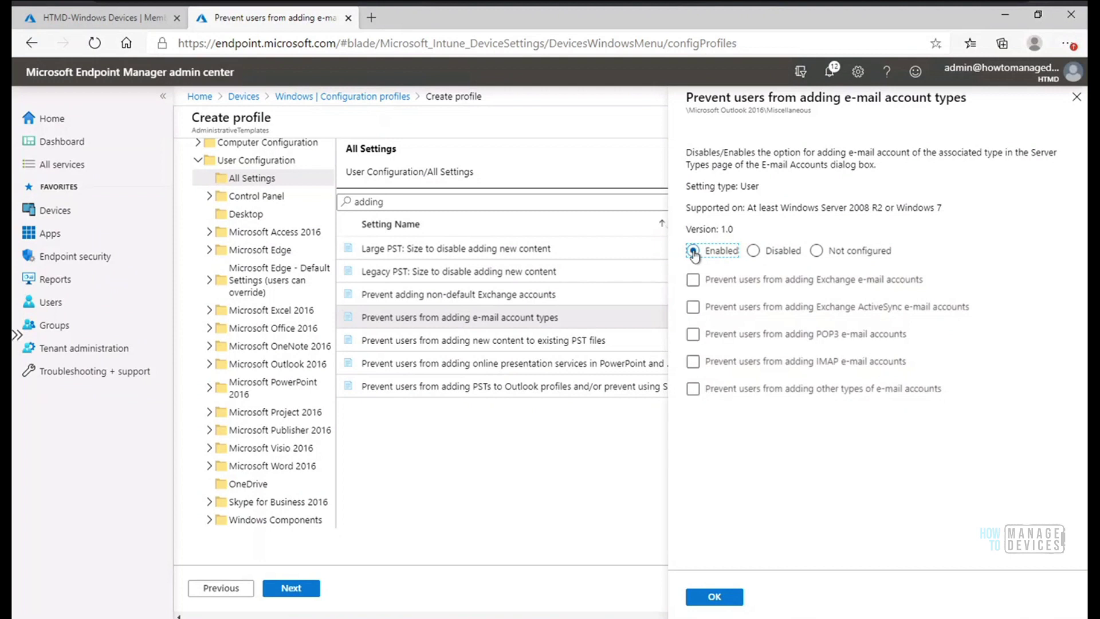
Step: Block adding POP3, IMAP and other types of e-mail accounts, leave both Exchange options unchecked, and save the policy
left_click(704, 290)
left_click(693, 281)
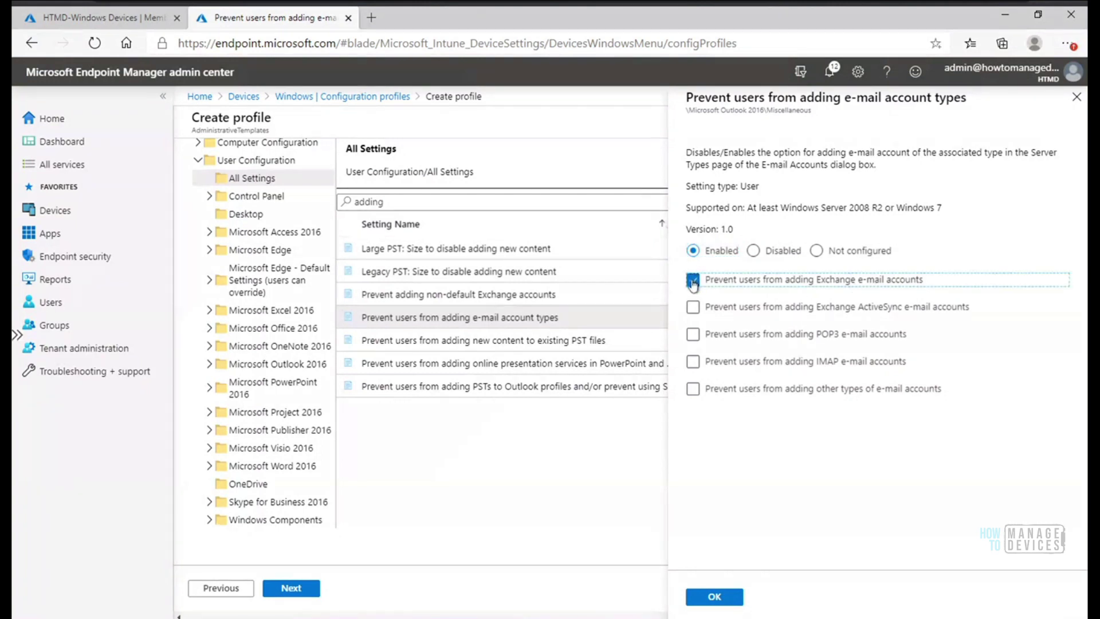
left_click(693, 281)
left_click(905, 287)
left_click(717, 305)
left_click(693, 335)
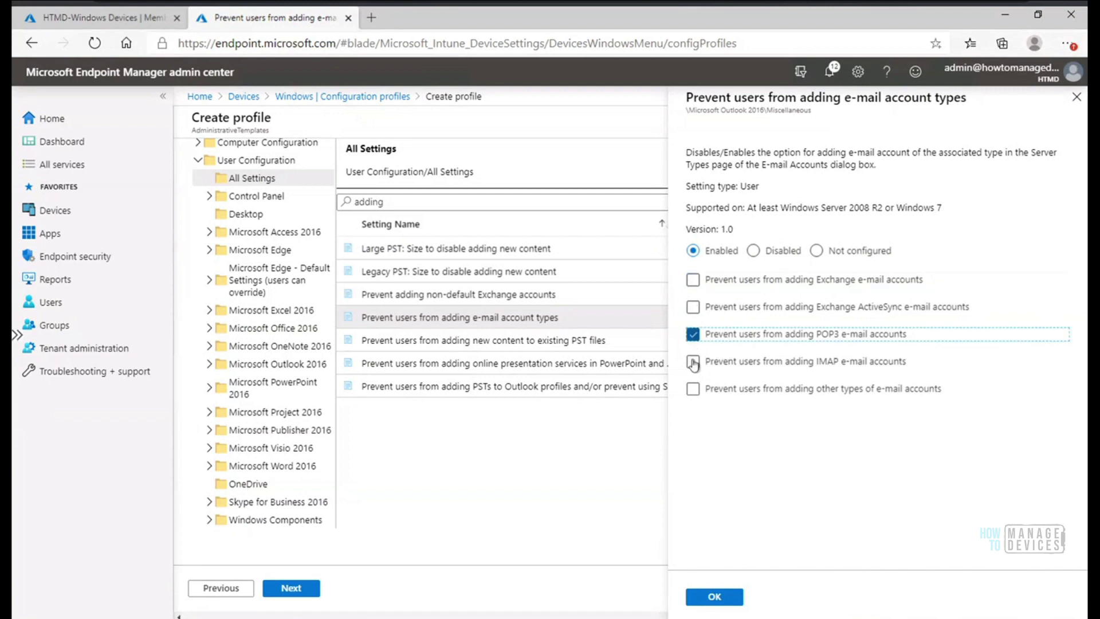
left_click(693, 362)
left_click(692, 390)
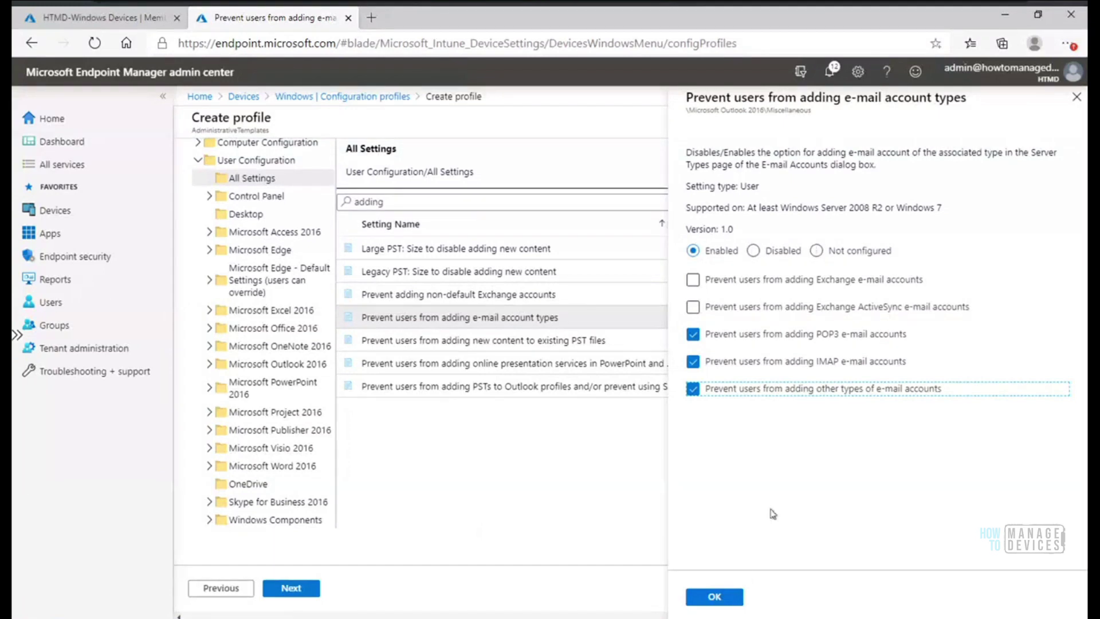
left_click(715, 596)
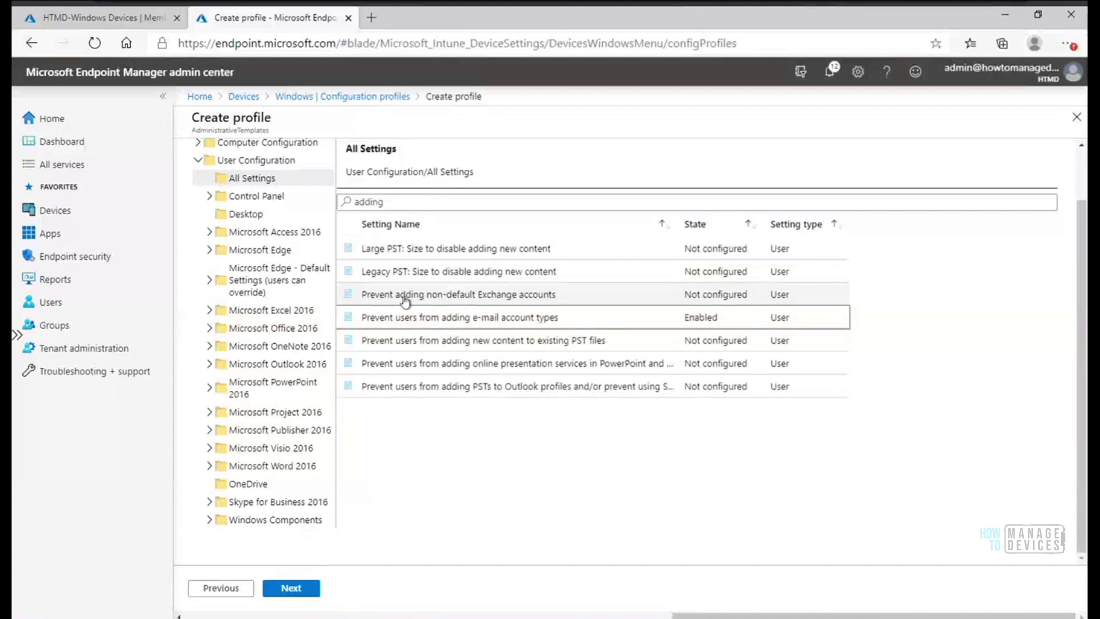
Step: Read the description of "Prevent adding non-default Exchange accounts", set the policy to Enabled and save it
left_click(477, 297)
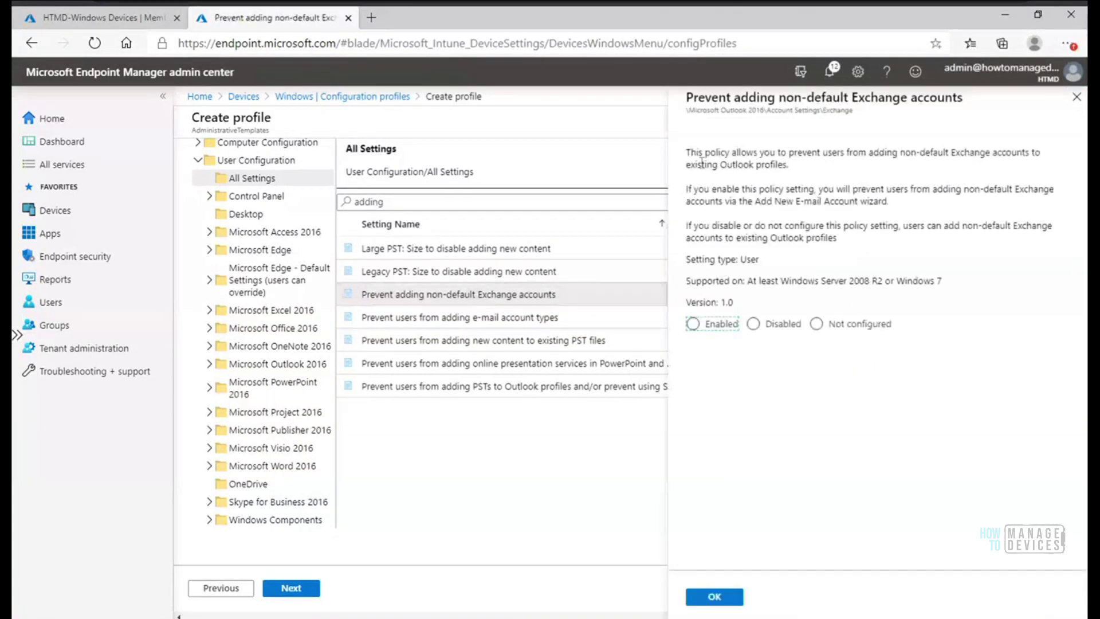
left_click_drag(688, 153, 813, 171)
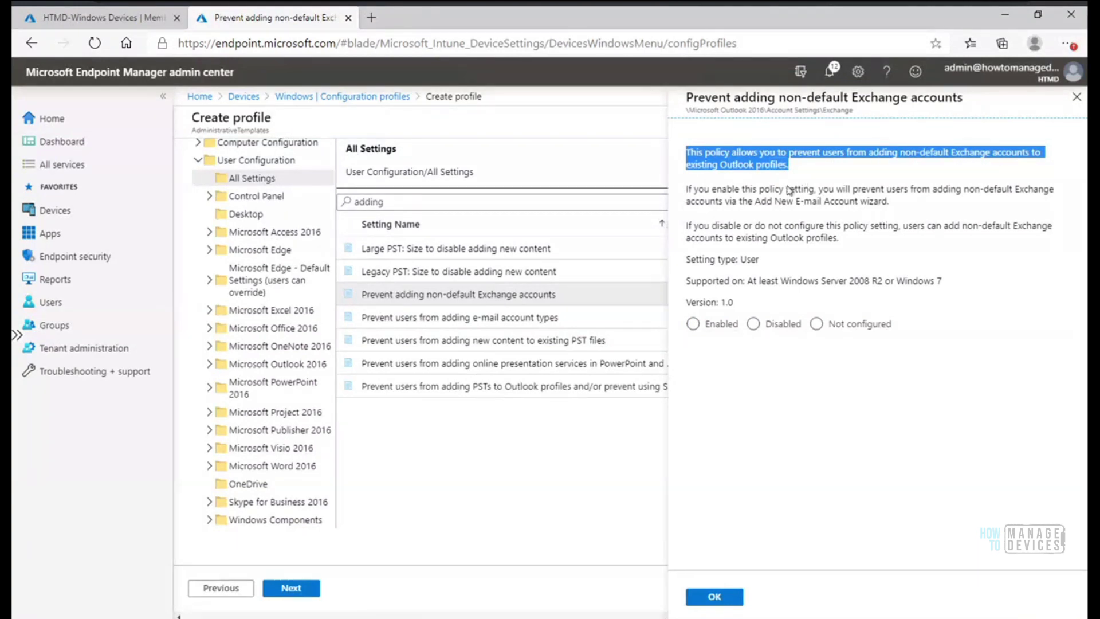
left_click_drag(689, 192, 904, 205)
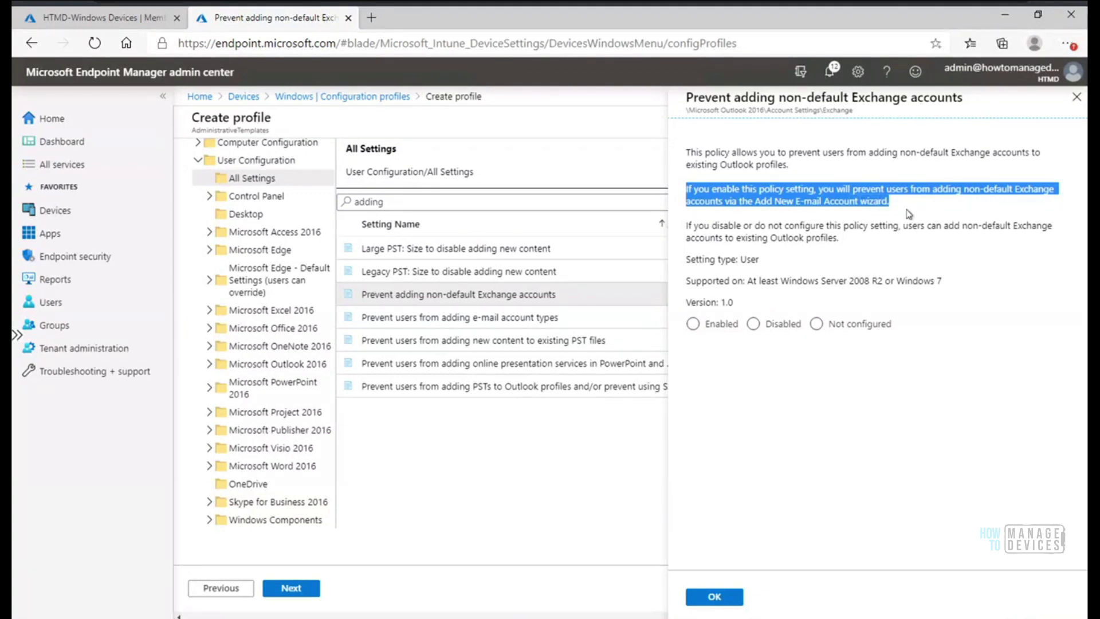
left_click(693, 324)
left_click(693, 325)
left_click(712, 599)
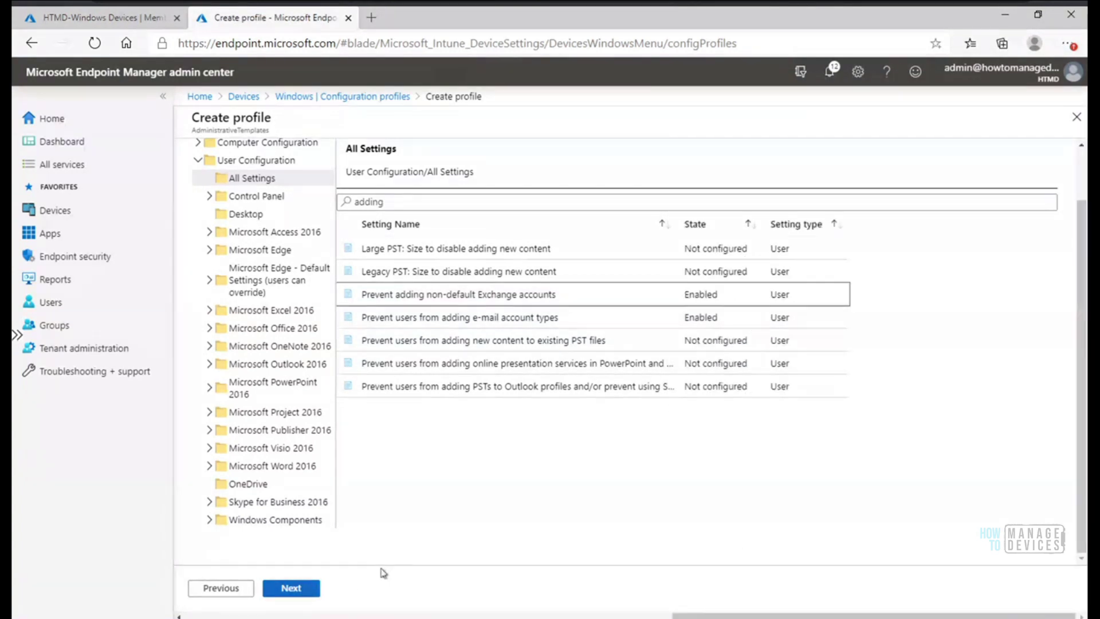
Step: Keep the Default scope tag and include the group "HTMD - Company Owned Devices" in the profile's assignments
left_click(310, 592)
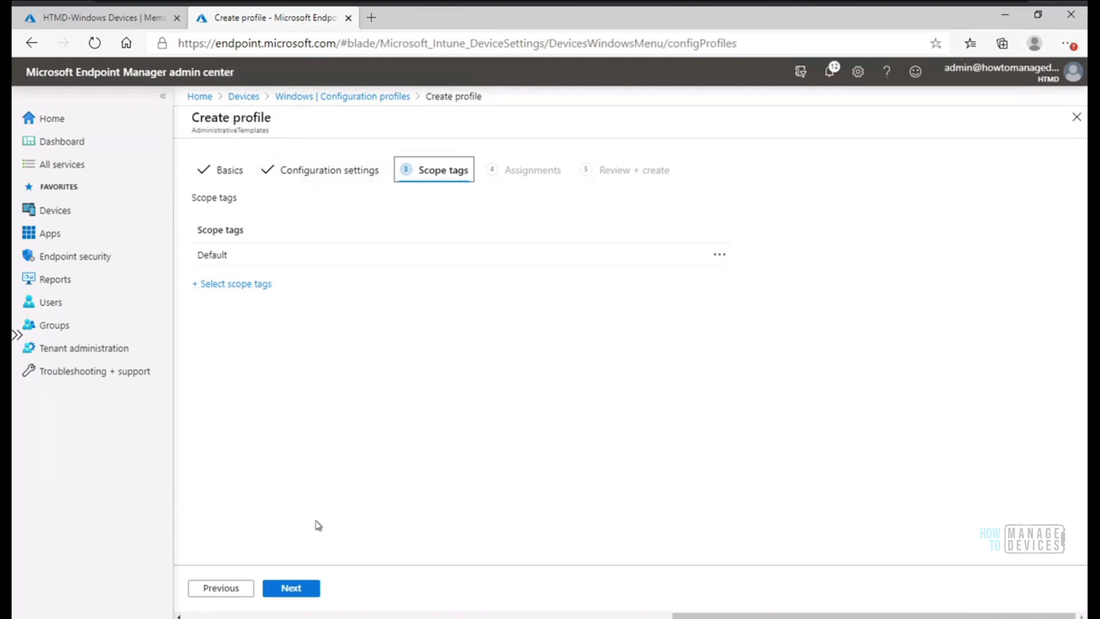
left_click(293, 593)
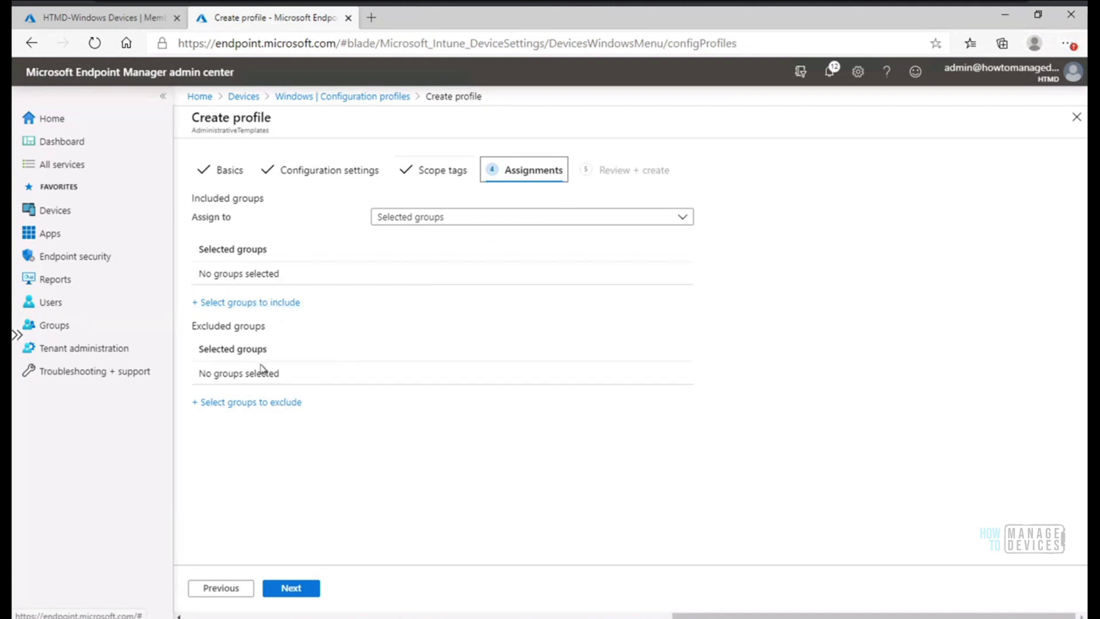
left_click(276, 304)
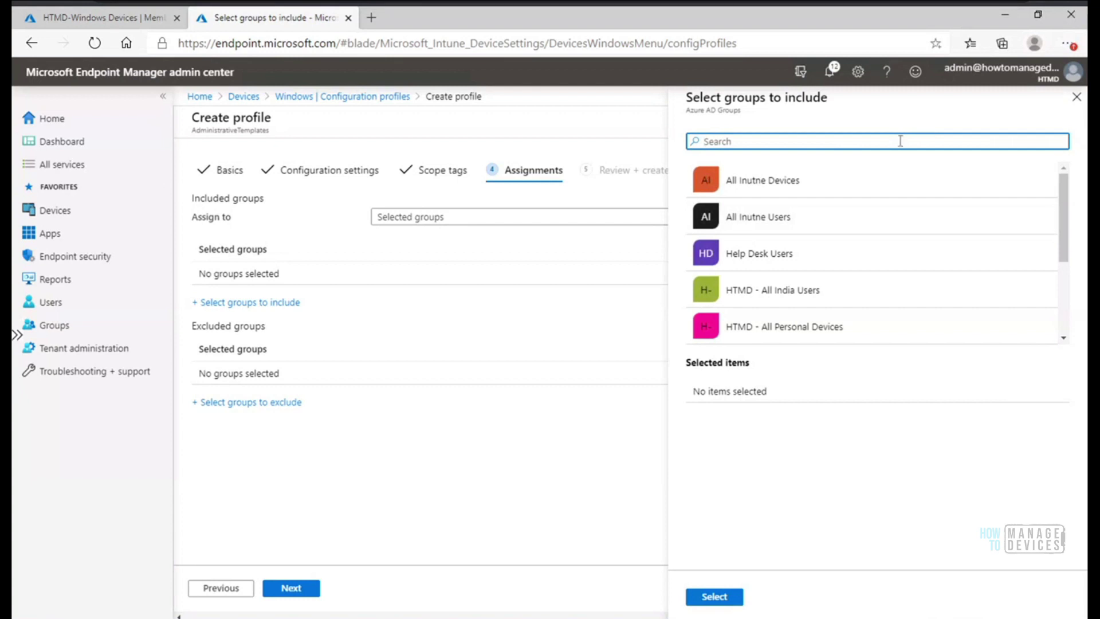
type("com")
key("BackSpace")
key("BackSpace")
key("BackSpace")
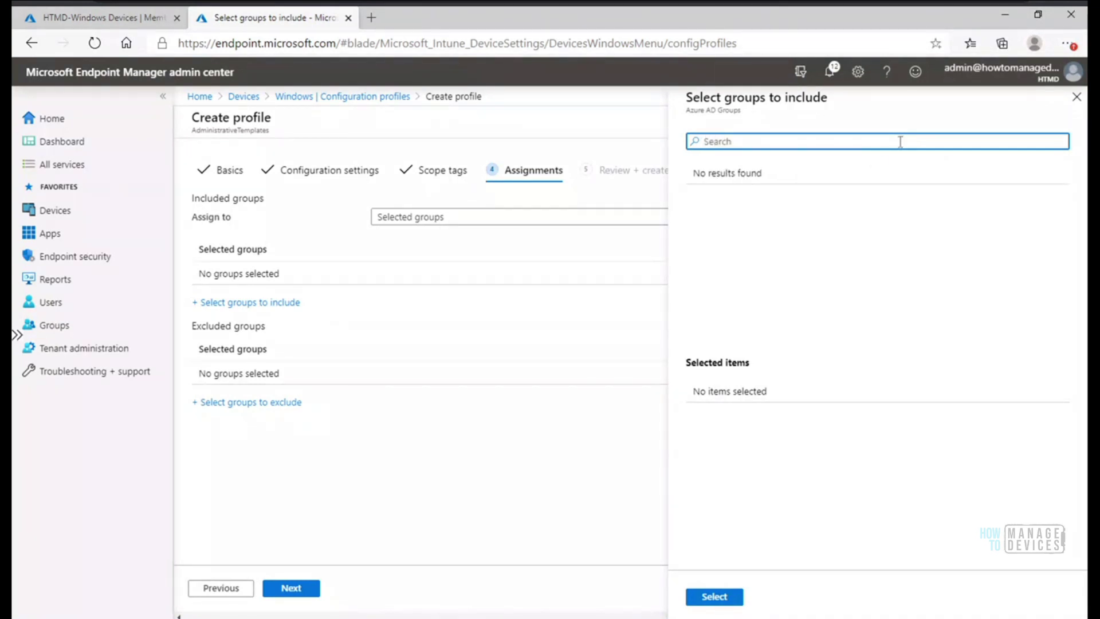
type("htmd")
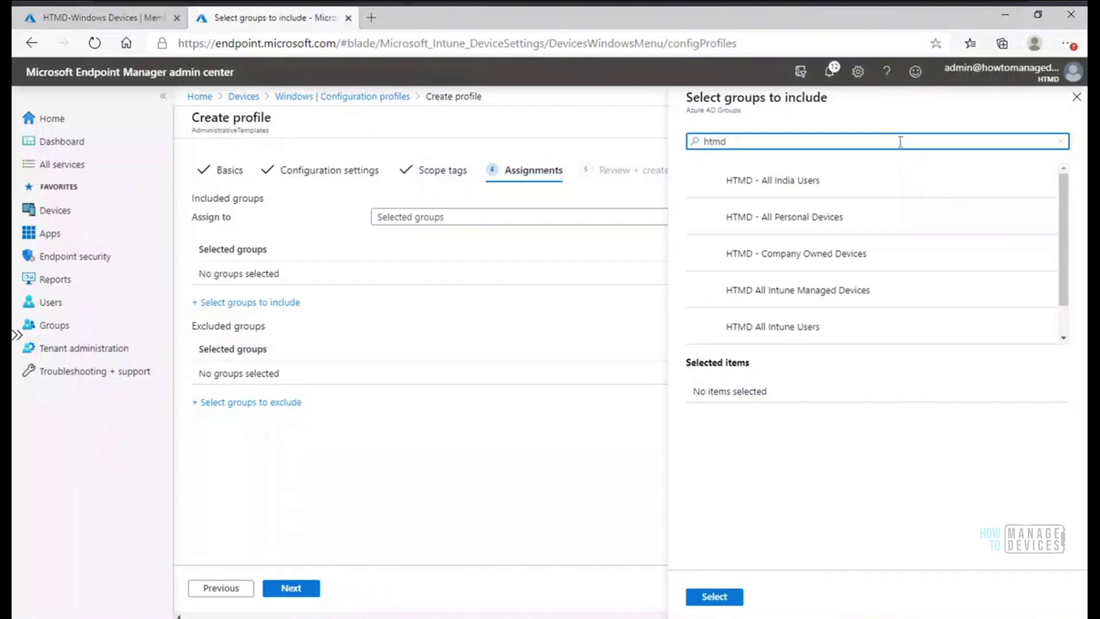
mouse_move(1062, 265)
left_mouse_down()
mouse_move(1067, 315)
mouse_move(1066, 274)
left_mouse_up()
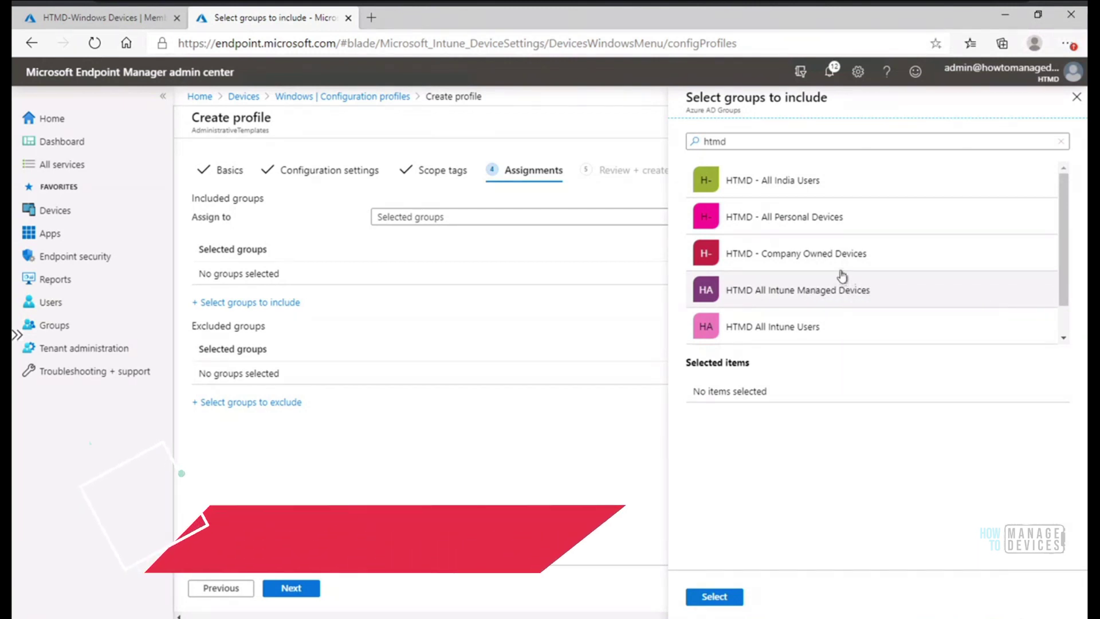
left_click(834, 258)
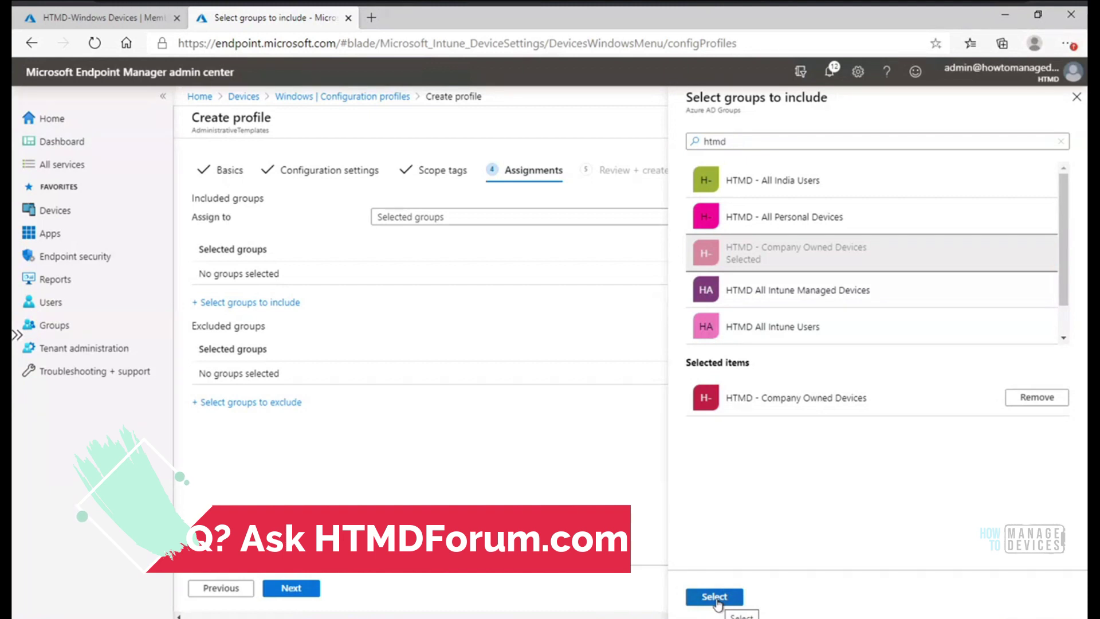
left_click(714, 597)
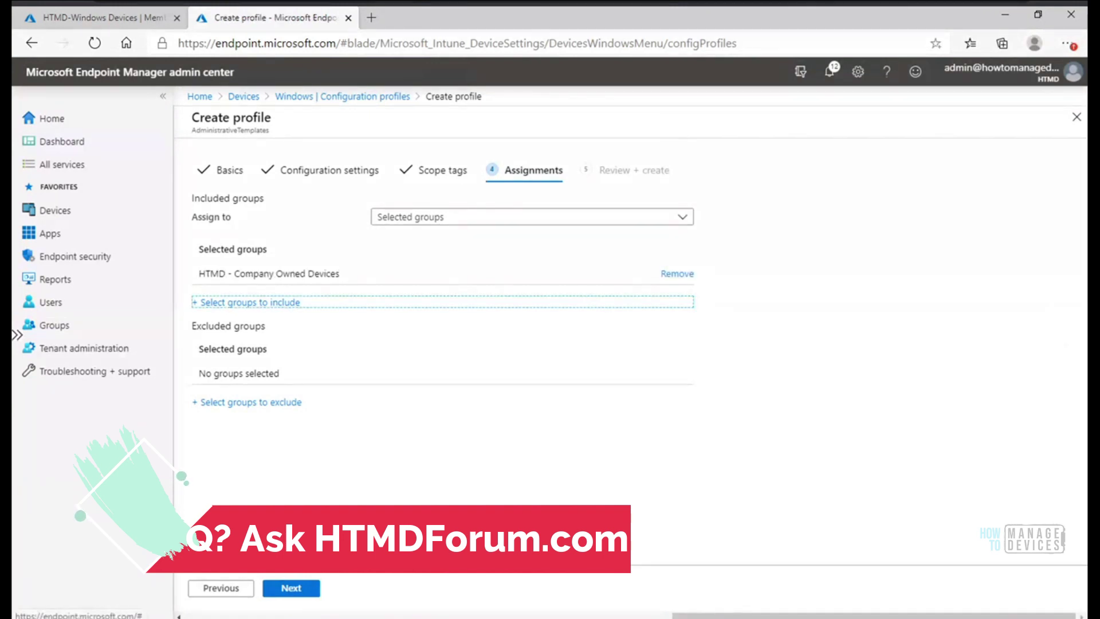
Step: Continue to the profile summary and create the profile
left_click(291, 588)
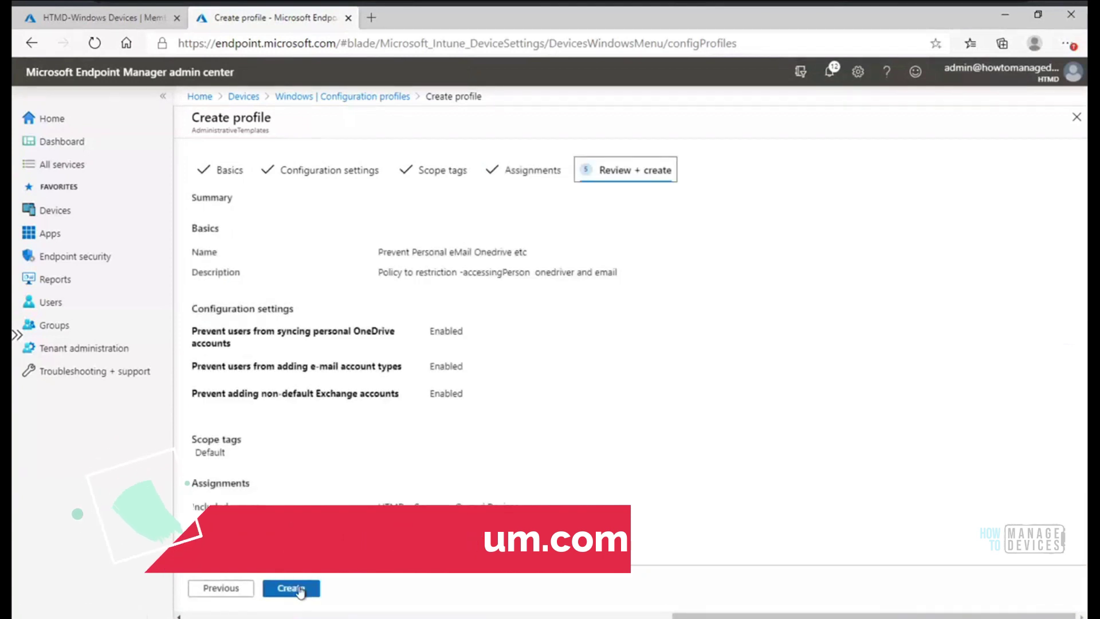
left_click(301, 590)
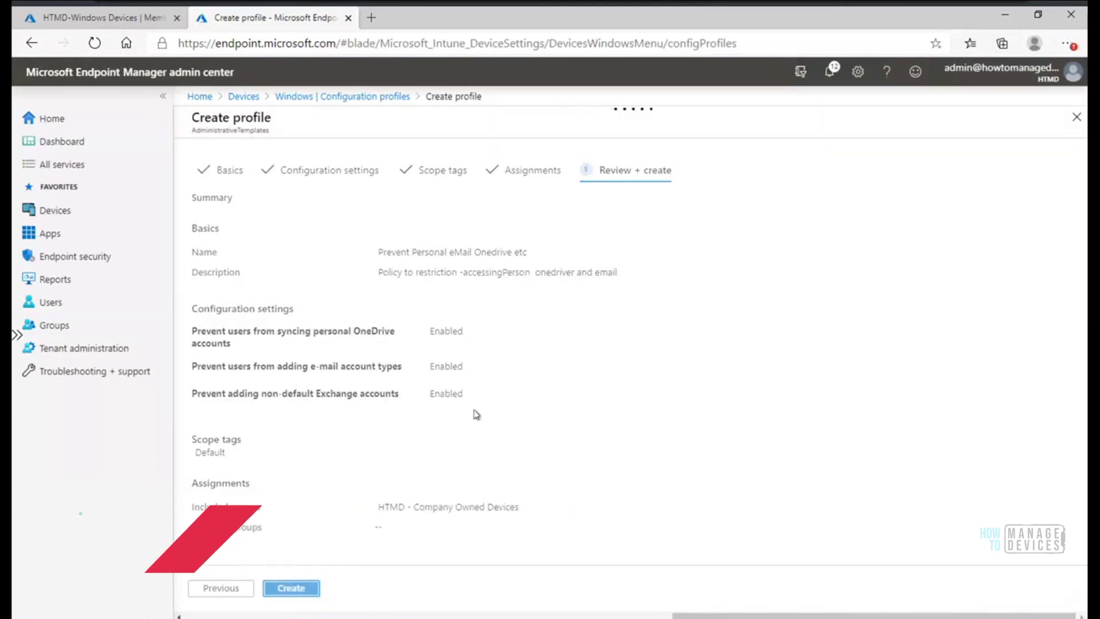
left_click_drag(211, 366, 205, 350)
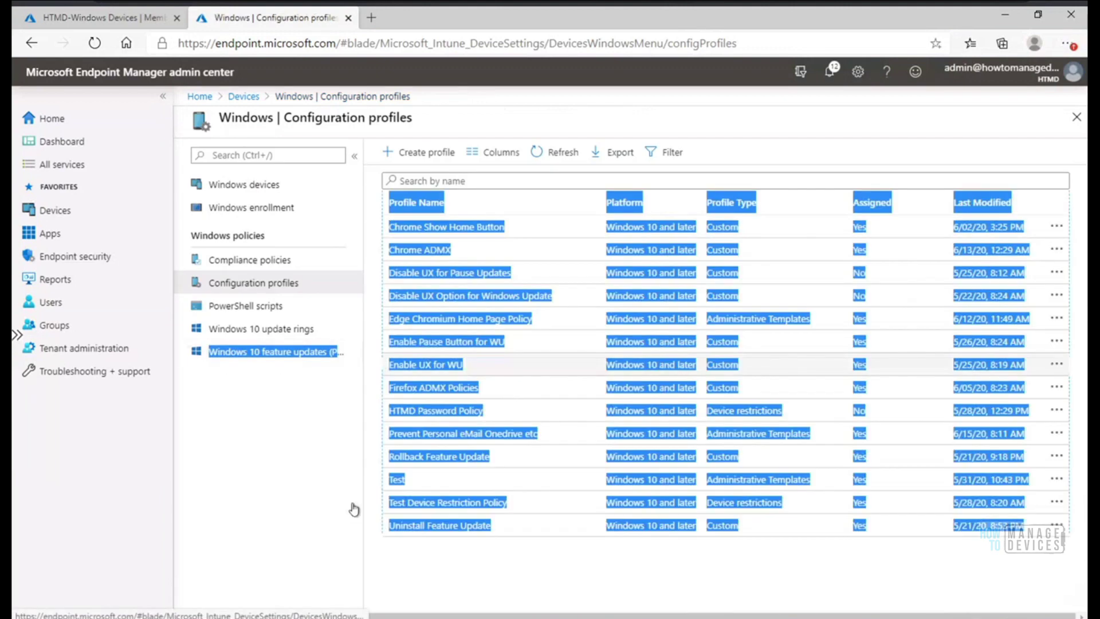
left_click(286, 529)
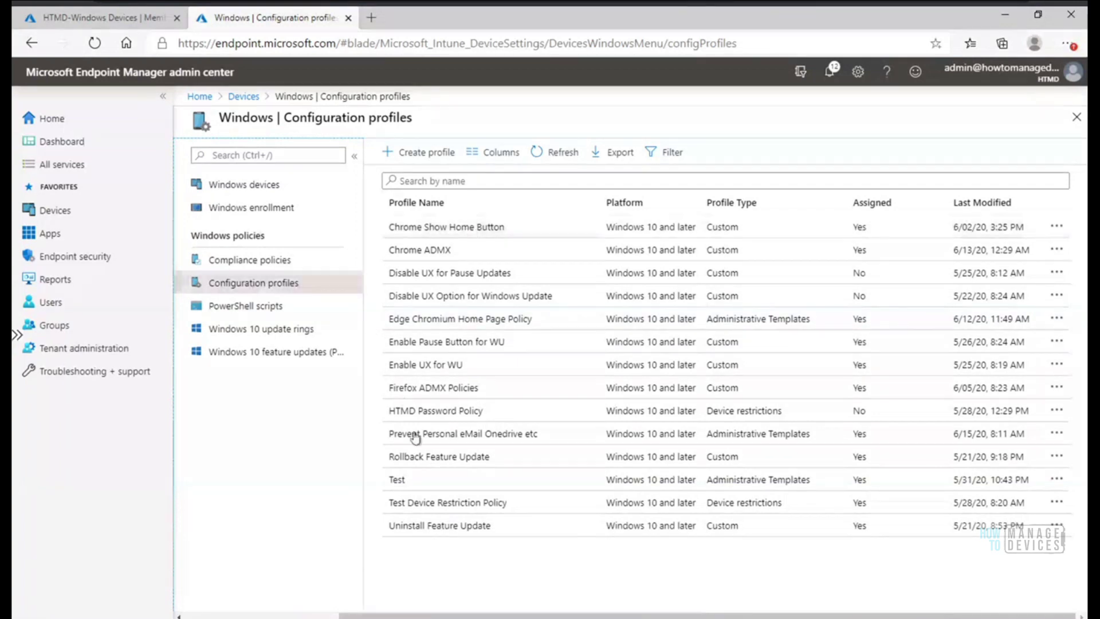
Step: Open the profile "Prevent Personal eMail Onedrive etc" and review the configuration settings in its properties
left_click(442, 436)
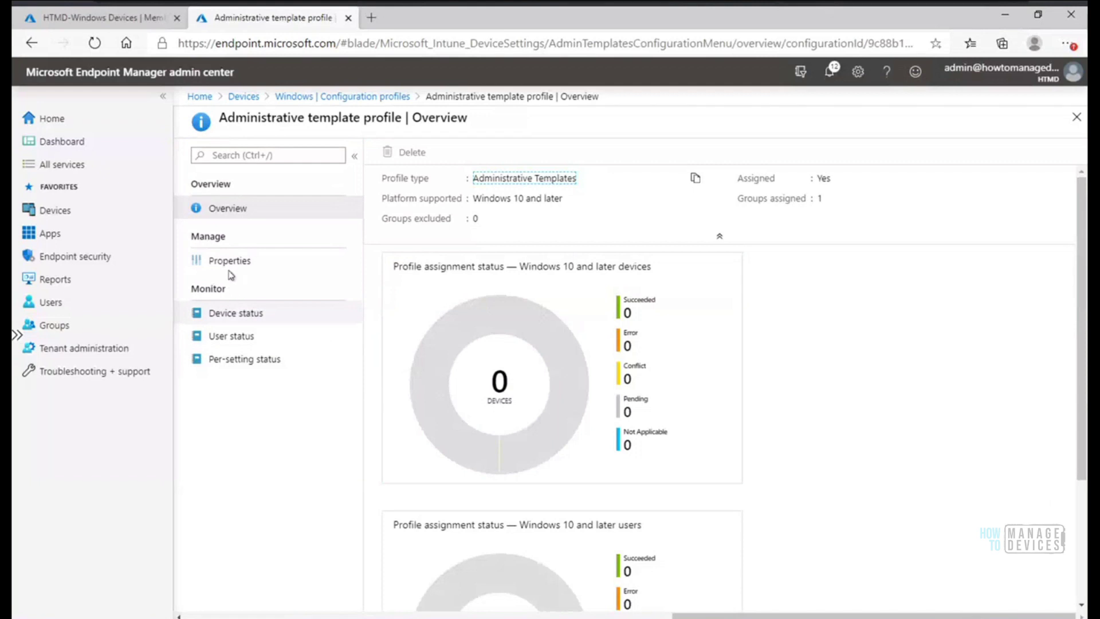
left_click(229, 262)
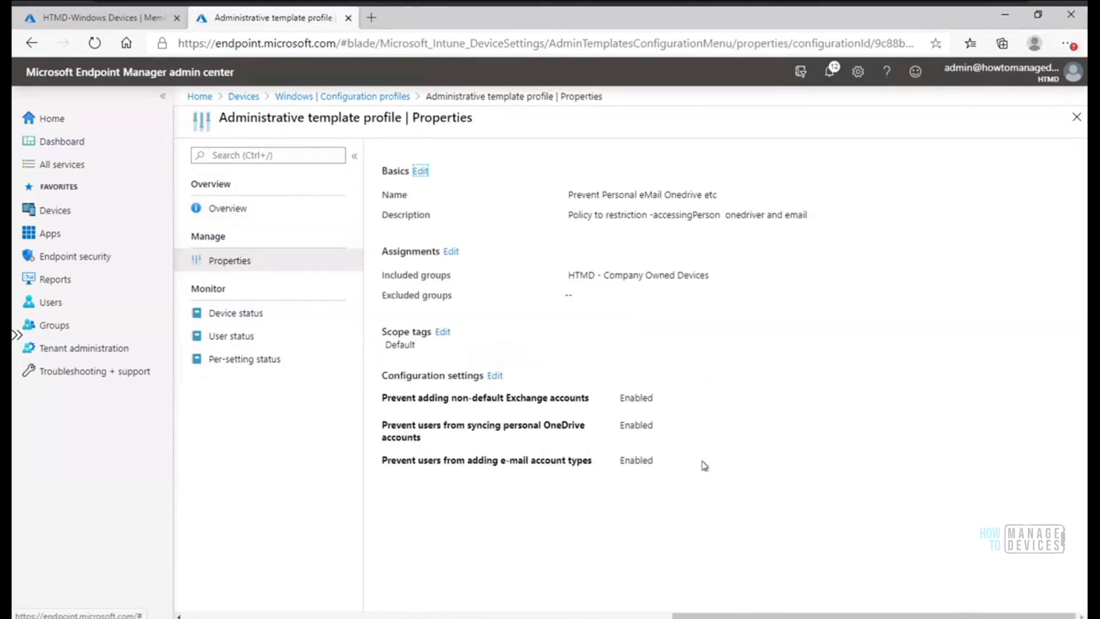
left_click_drag(681, 473, 382, 398)
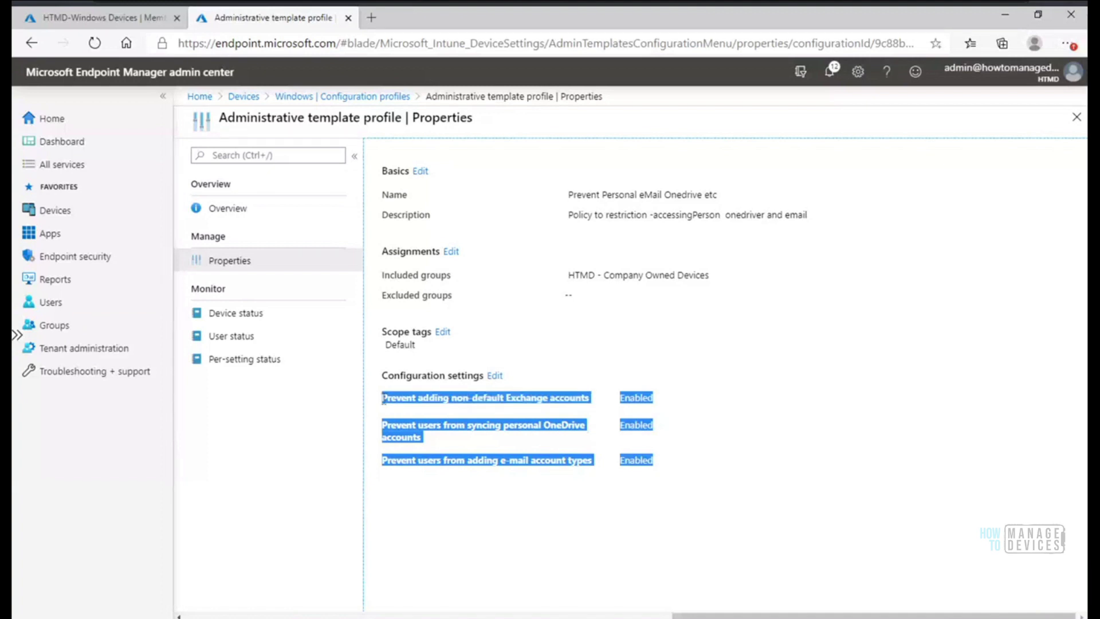
left_click(707, 458)
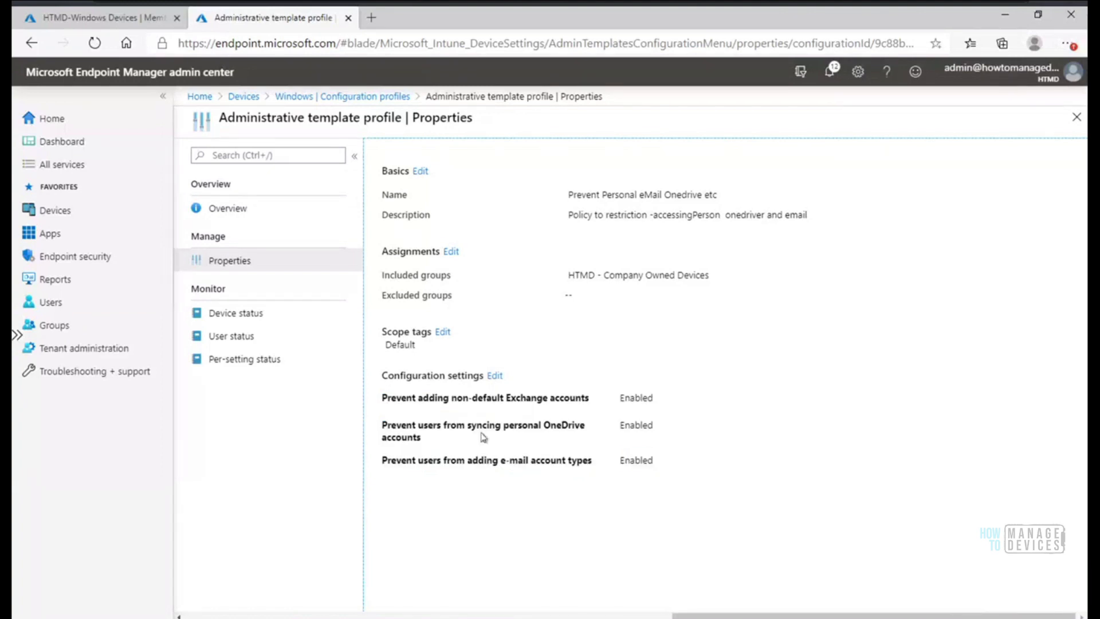
Step: Check the profile's device status and user status reports
left_click(239, 313)
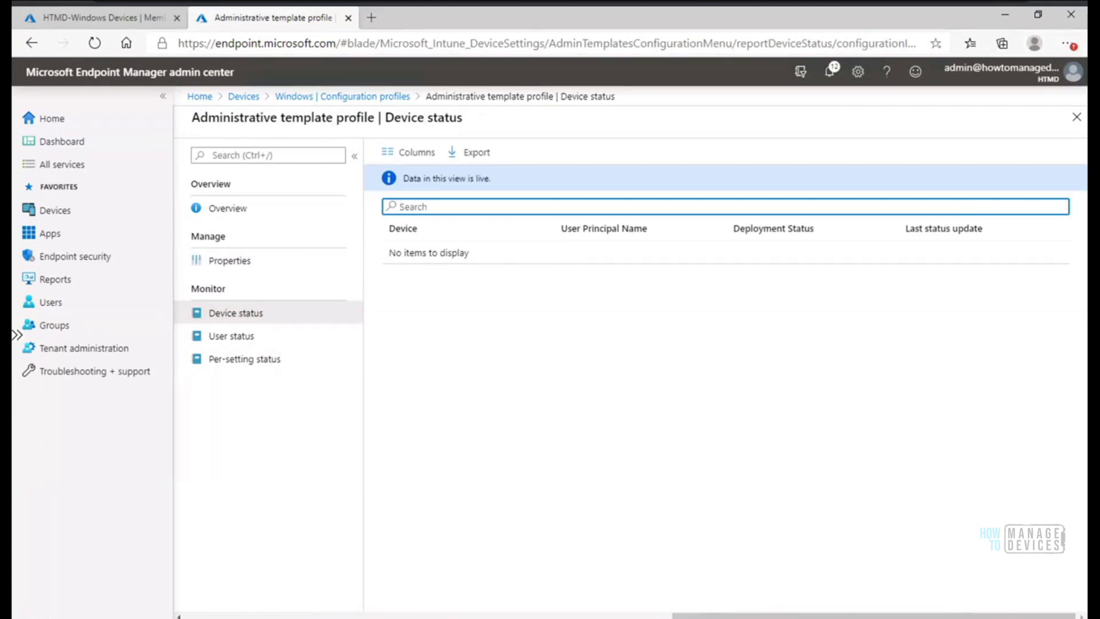
mouse_move(627, 618)
left_click(245, 336)
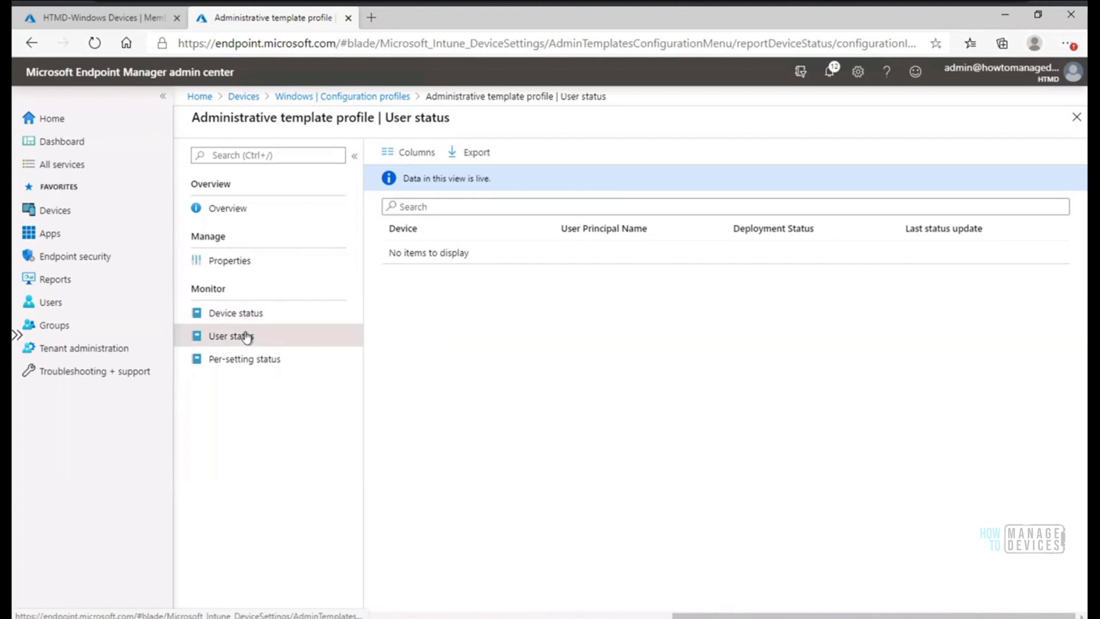
left_click(240, 314)
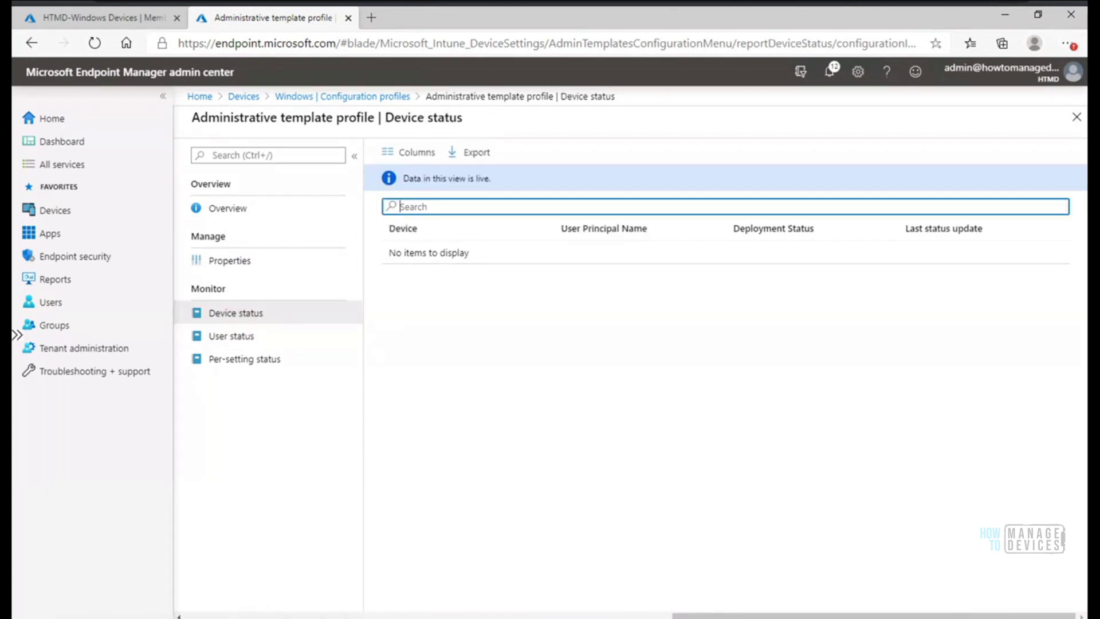
Step: Switch to the Azure AD Joined remote desktop session, maximize it, and refresh the DeviceManagement-Enterprise-Diagnostics-Provider Admin log in Event Viewer
left_click(618, 618)
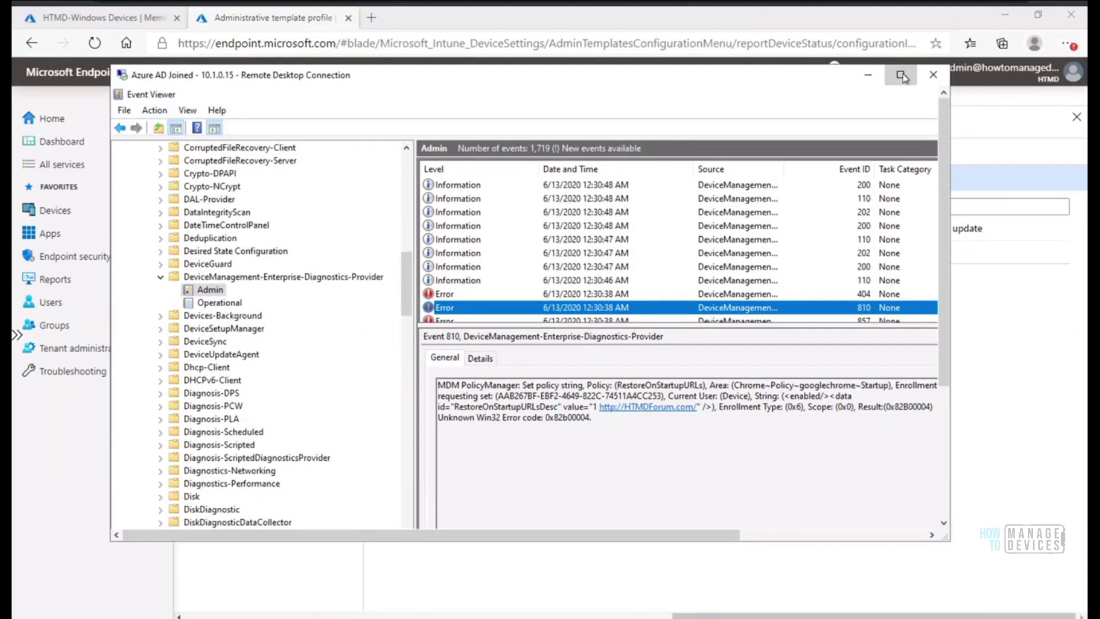
left_click(901, 77)
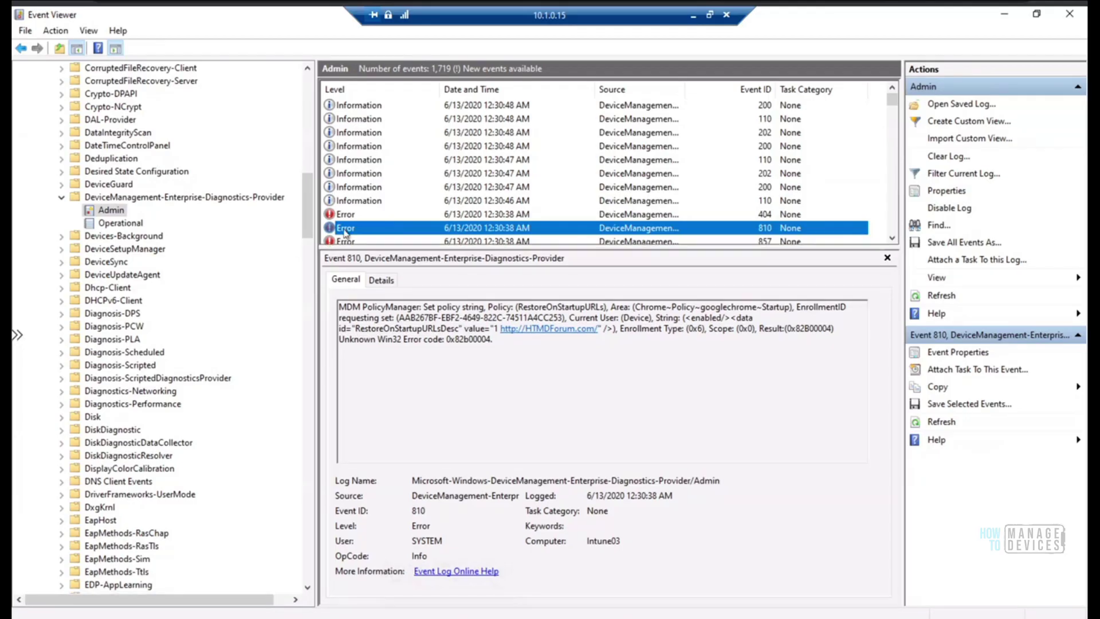
right_click(118, 212)
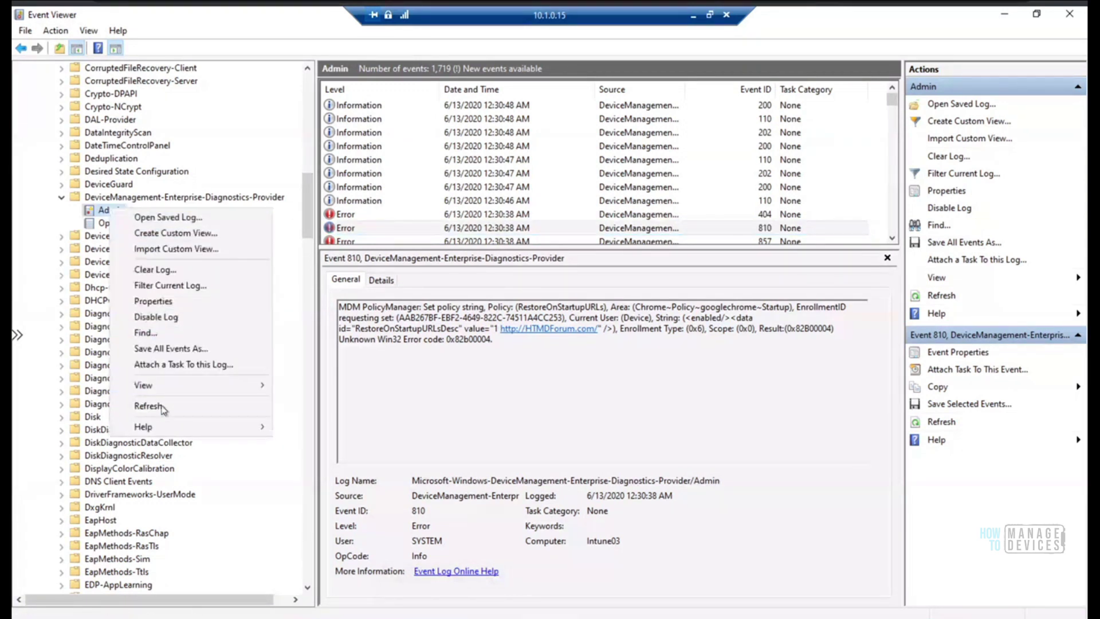
left_click(150, 405)
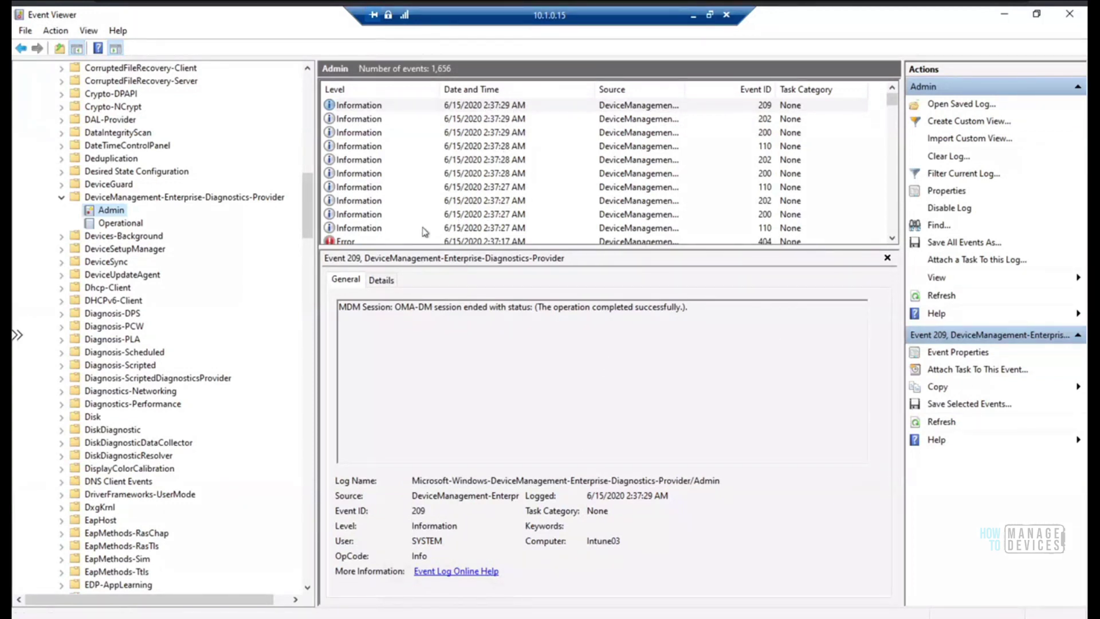
Step: Start a manual sync of this device with Company Portal
right_click(486, 616)
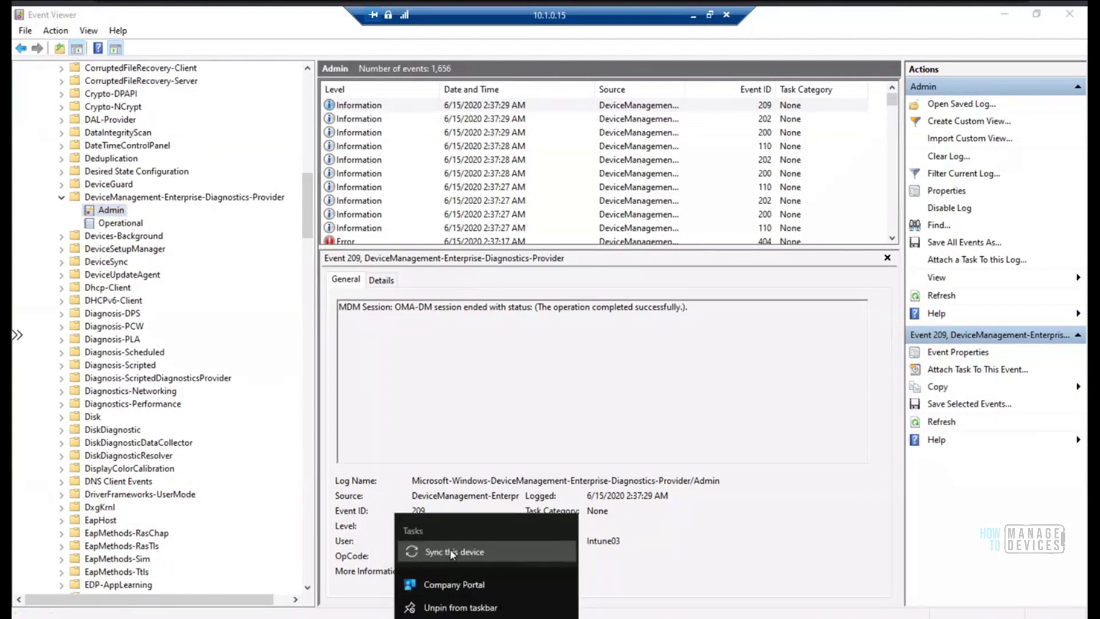
left_click(451, 552)
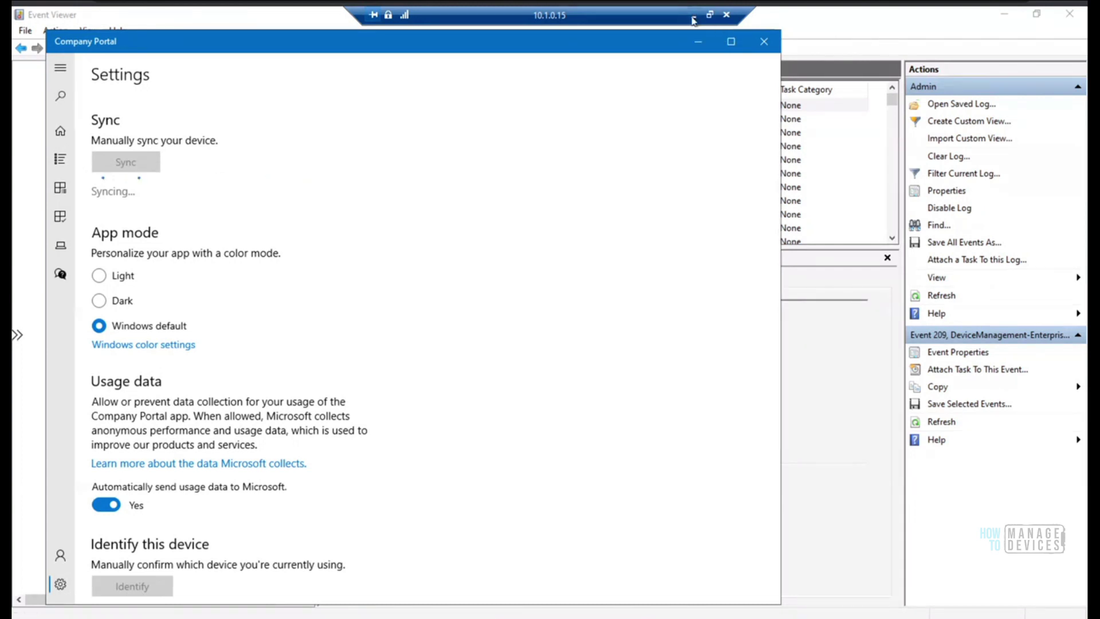
left_click(747, 23)
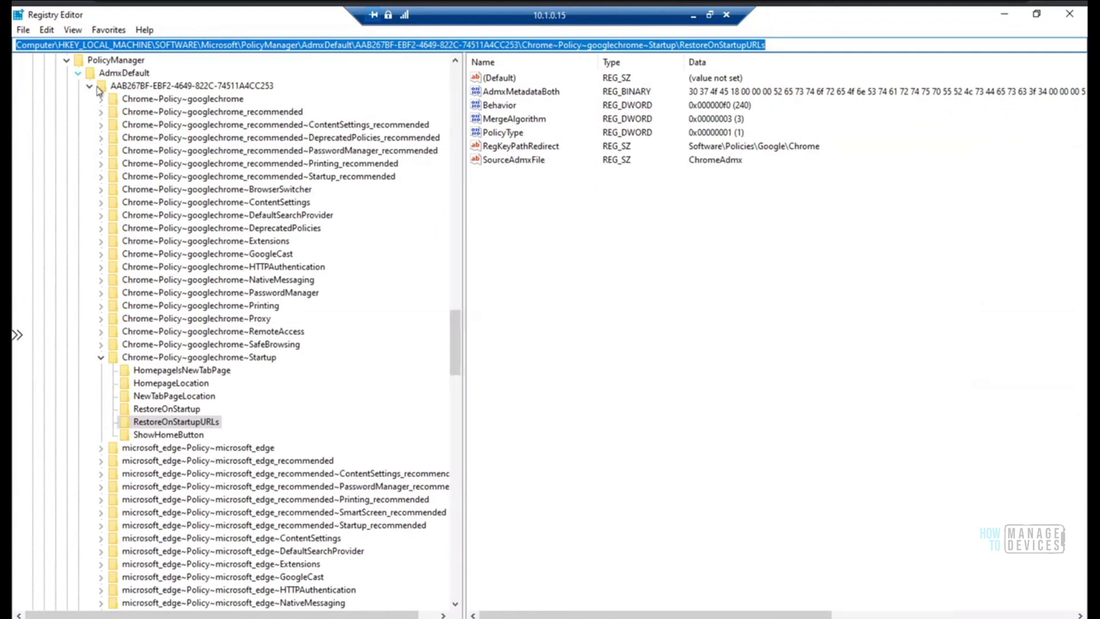
Step: In Registry Editor, collapse the Chrome Startup policy key and the enrollment ID key under PolicyManager\AdmxDefault
left_click(101, 358)
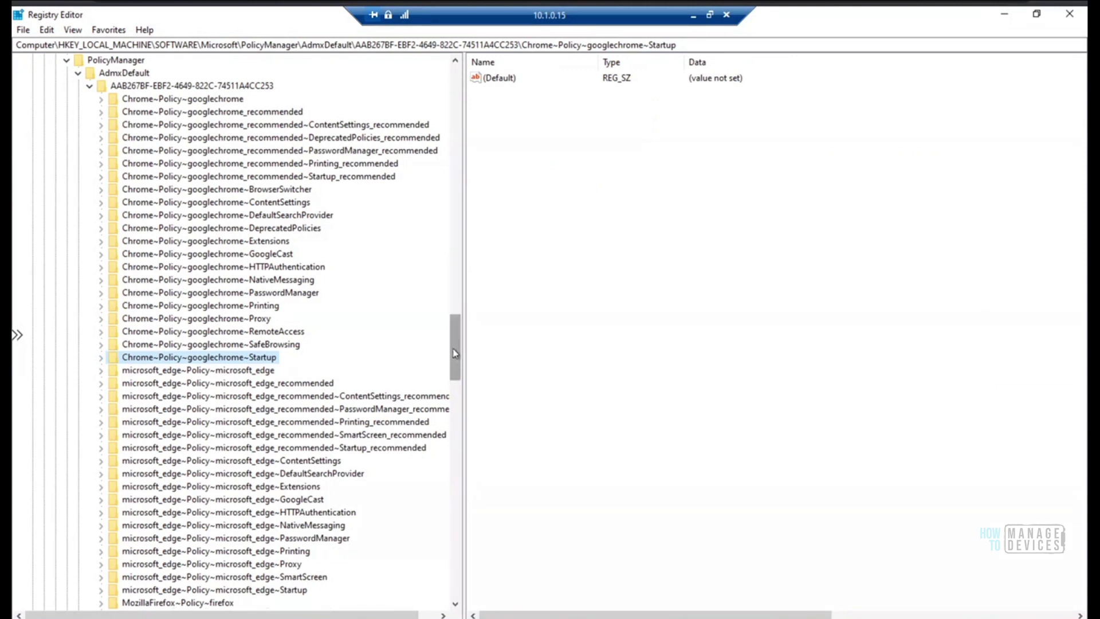
scroll(275, 321, "up", 5)
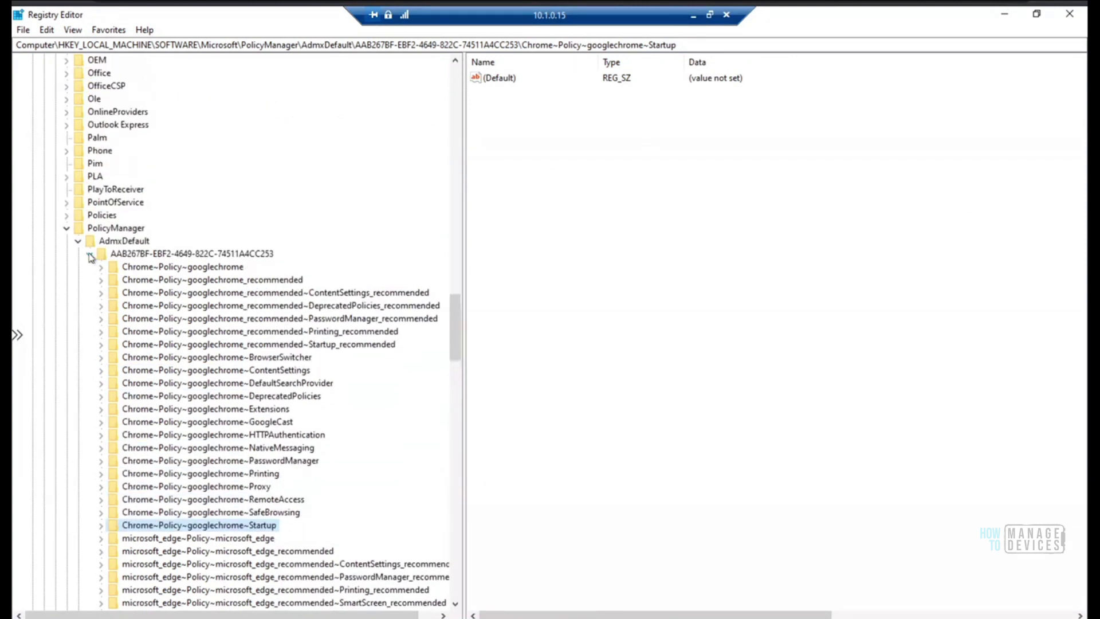
left_click(90, 254)
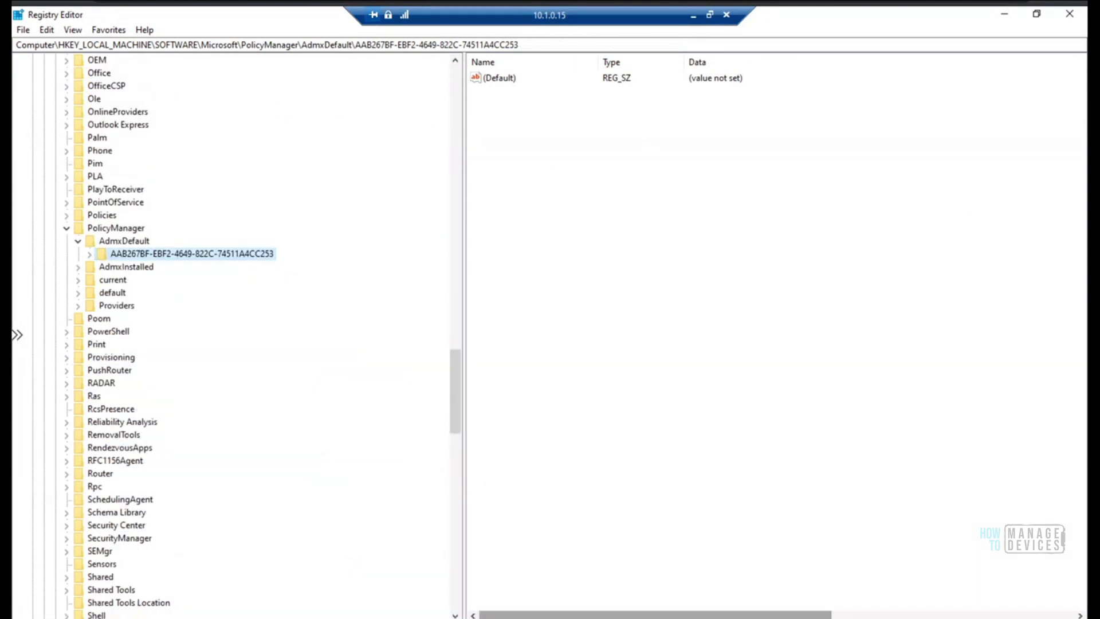
Step: Check the device sync status in Company Portal, then minimize its window
key("alt+Tab")
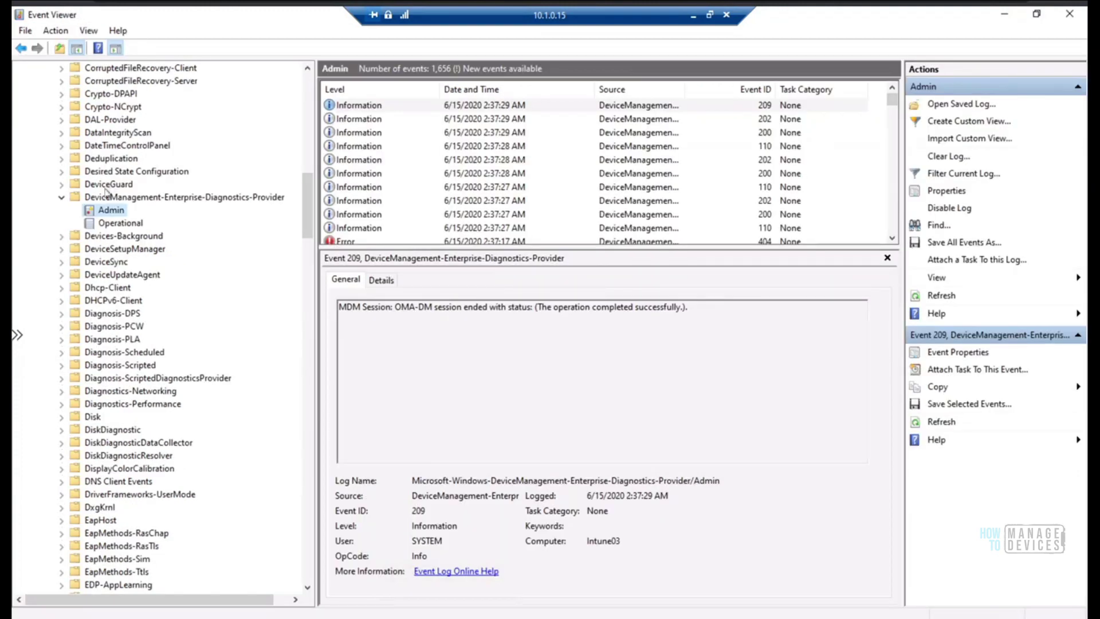
key("alt+Tab")
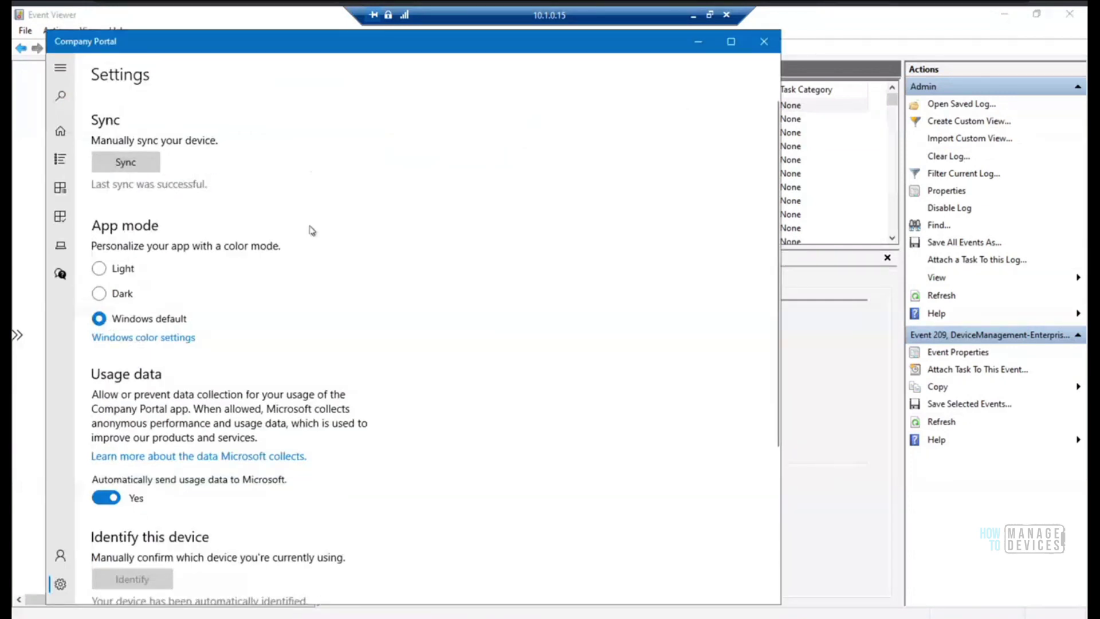
left_click(697, 43)
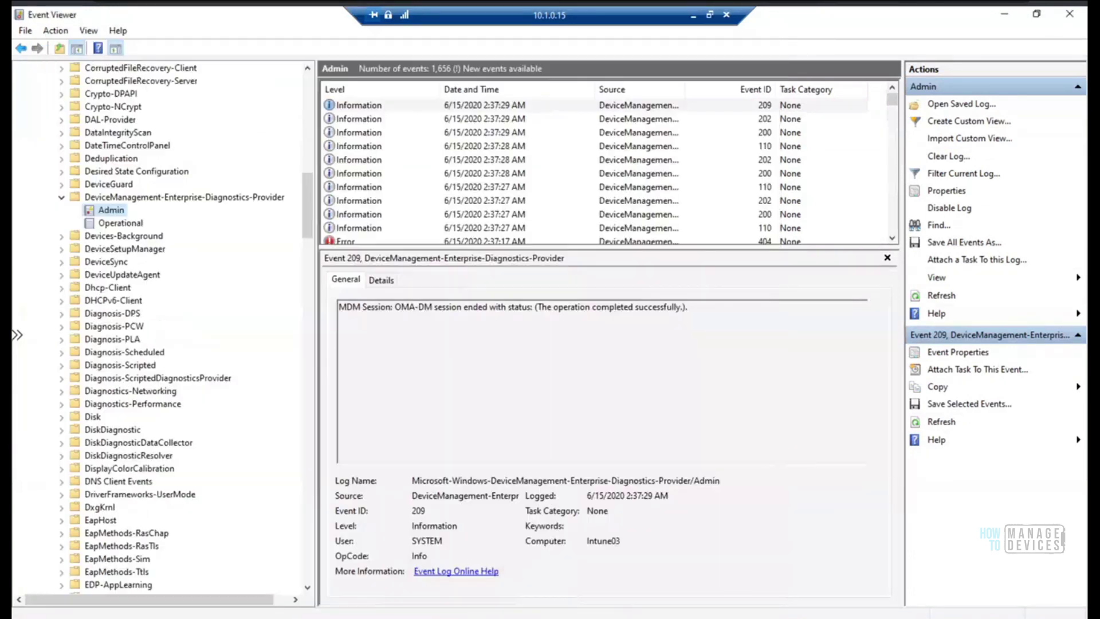
Step: Return to Event Viewer and reload the Admin log to pick up the events from the device sync
key("alt+Tab")
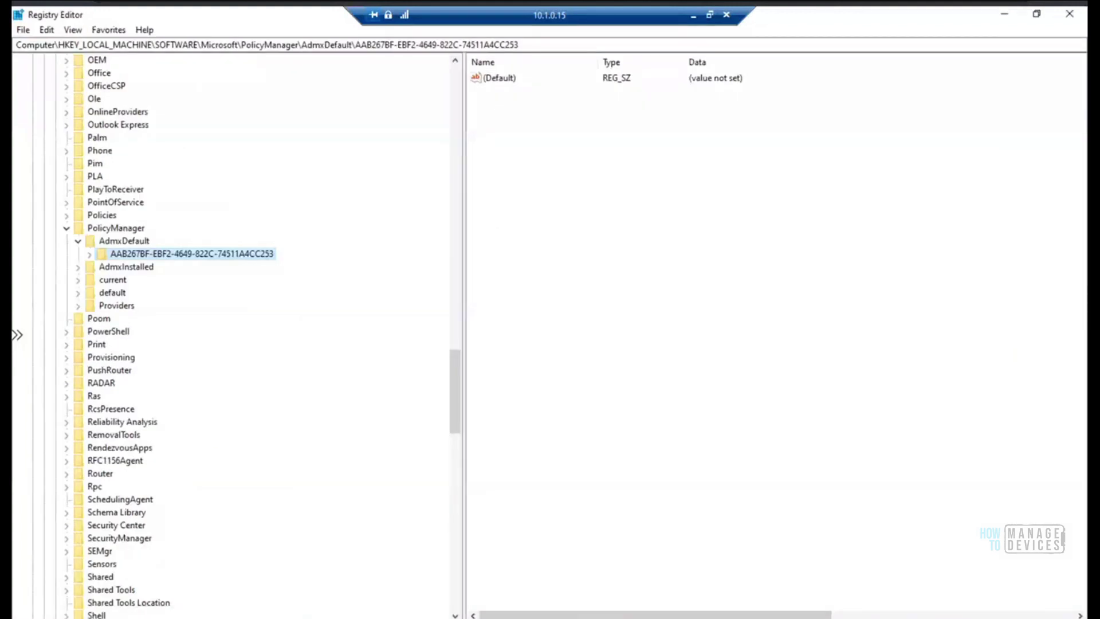
key("alt+Tab")
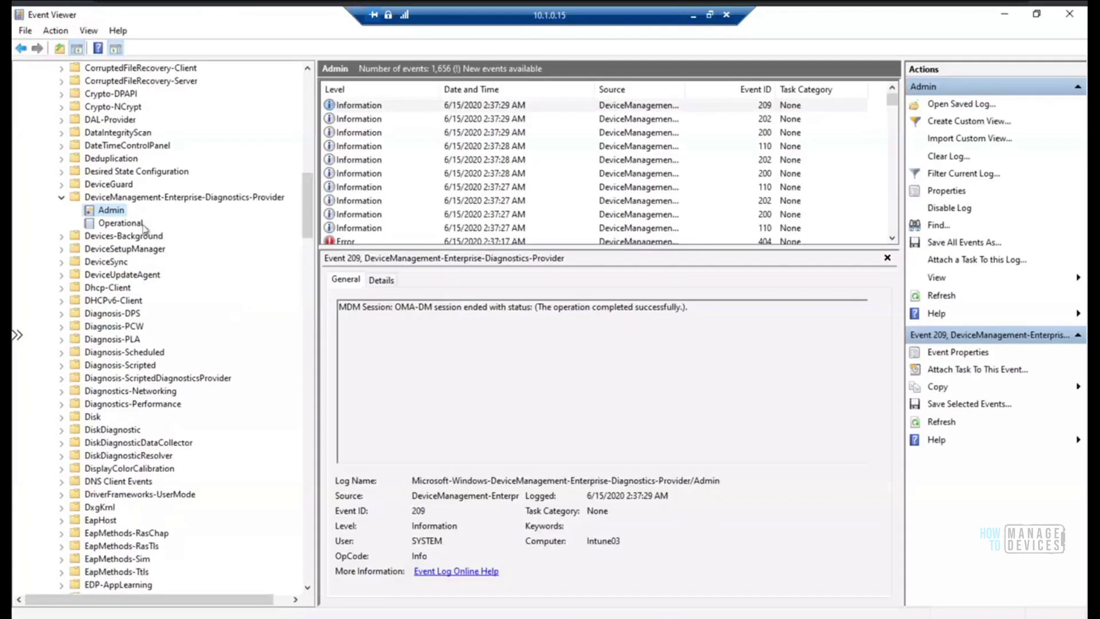
right_click(113, 212)
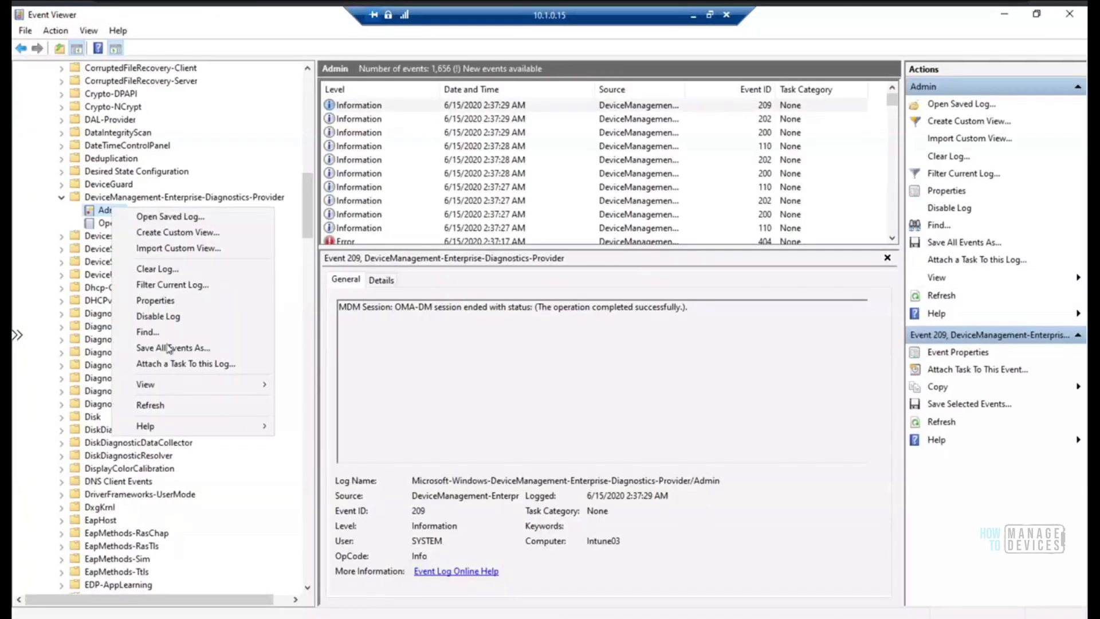
left_click(150, 405)
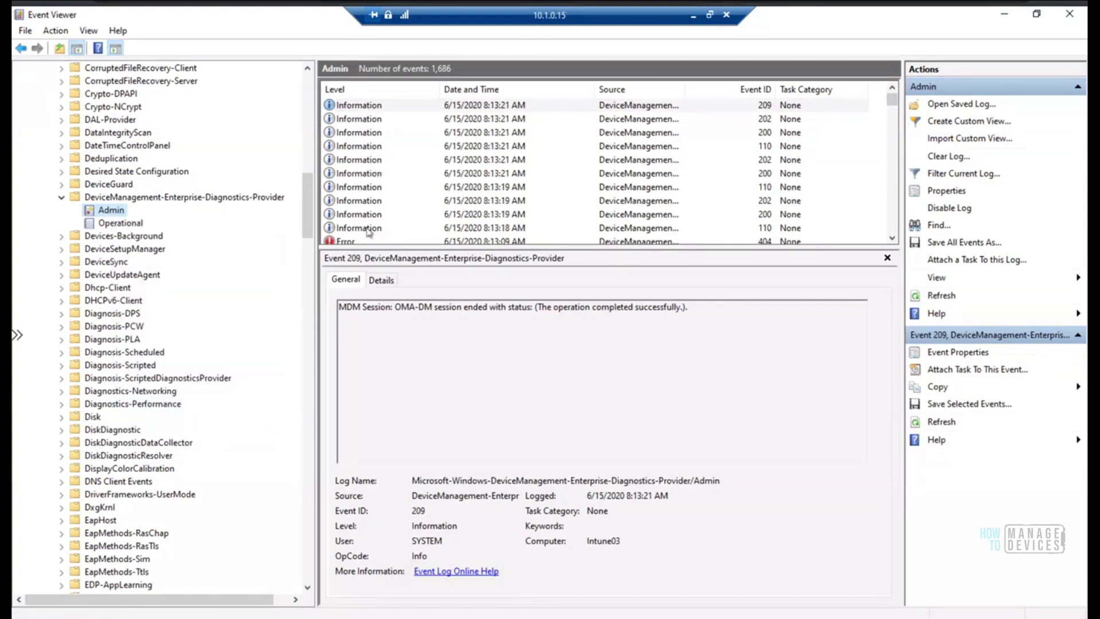
Step: Go through the newest Admin log events one by one, examining the error details for the Chrome startup policies
left_click(350, 240)
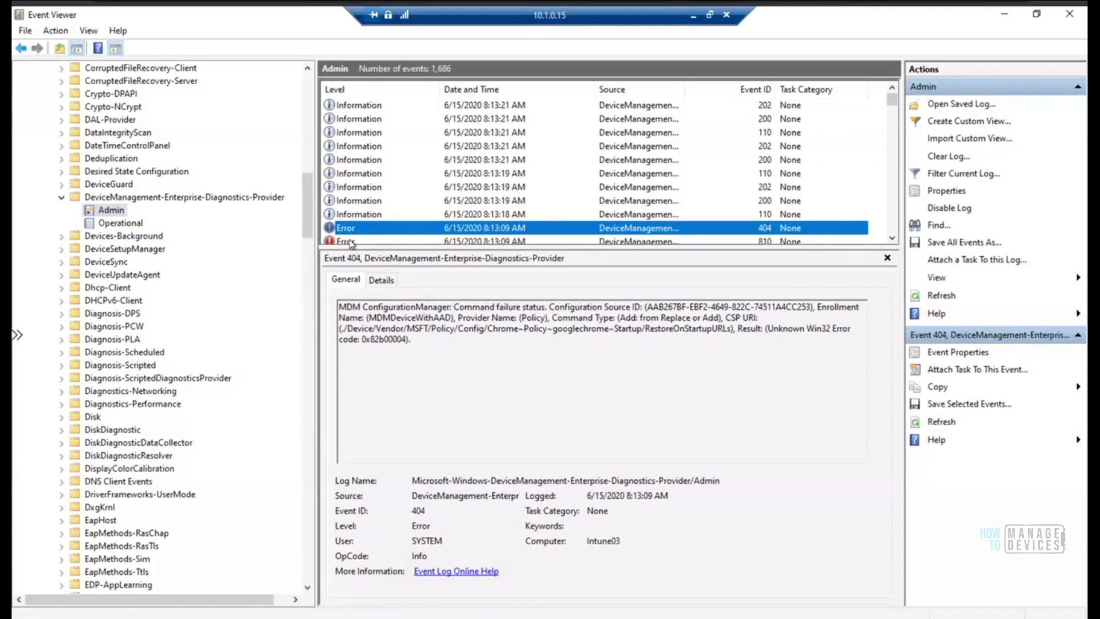
left_click(365, 216)
key("Up")
key("Up")
key("Up")
key("Up")
key("Up")
key("Up")
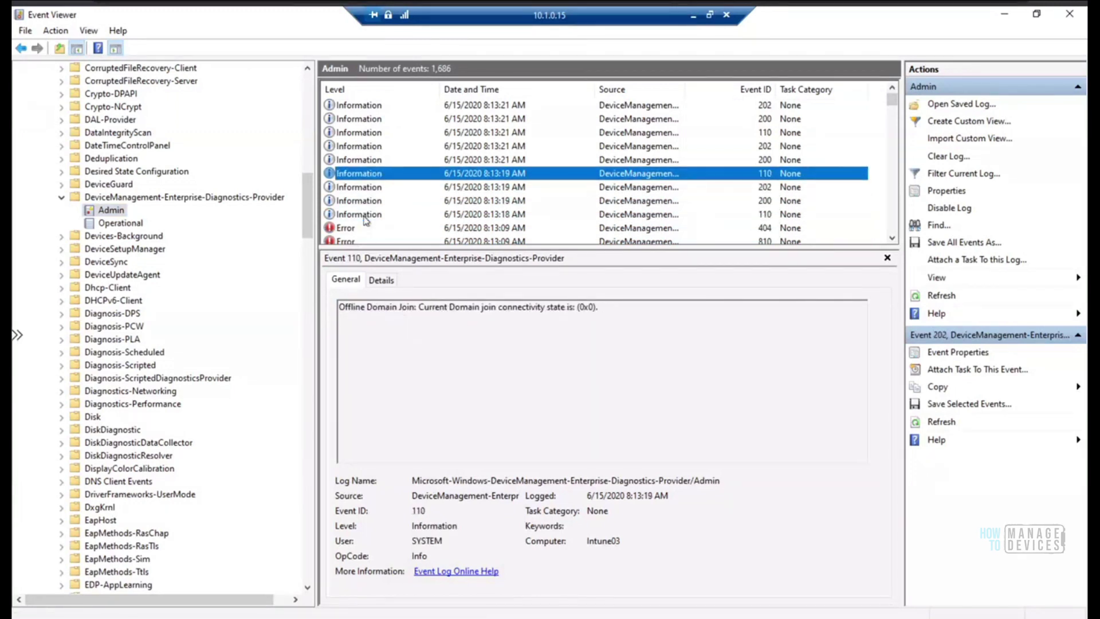
key("Up")
key("Up")
key("Up")
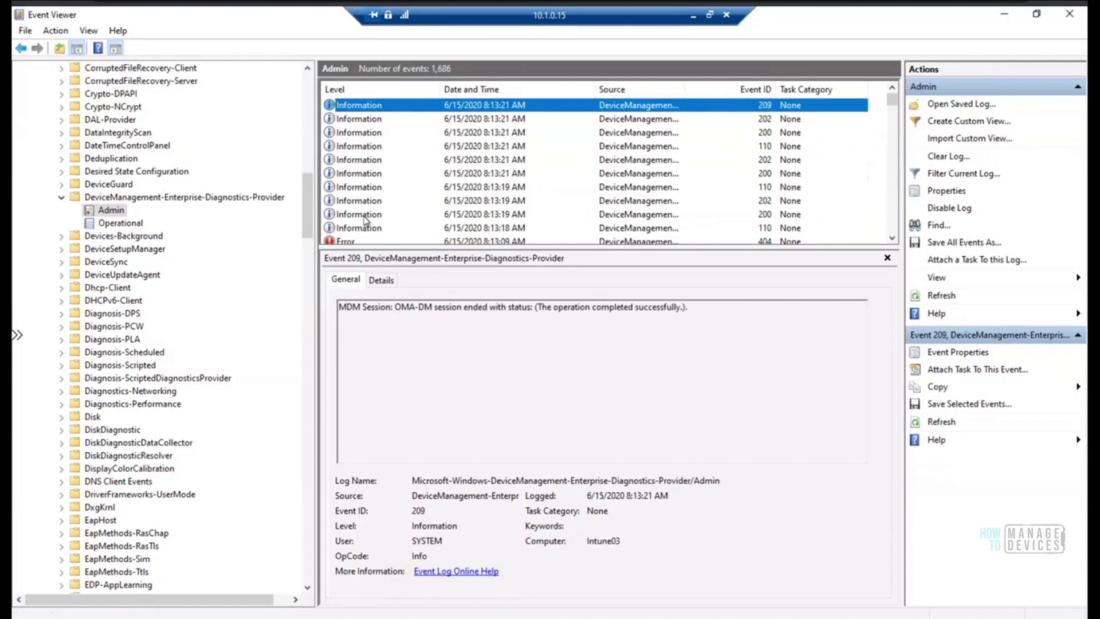
key("Down")
key("Down")
key("Down")
key("Down")
key("Down")
key("Down")
key("Down")
key("Down")
key("Down")
key("Down")
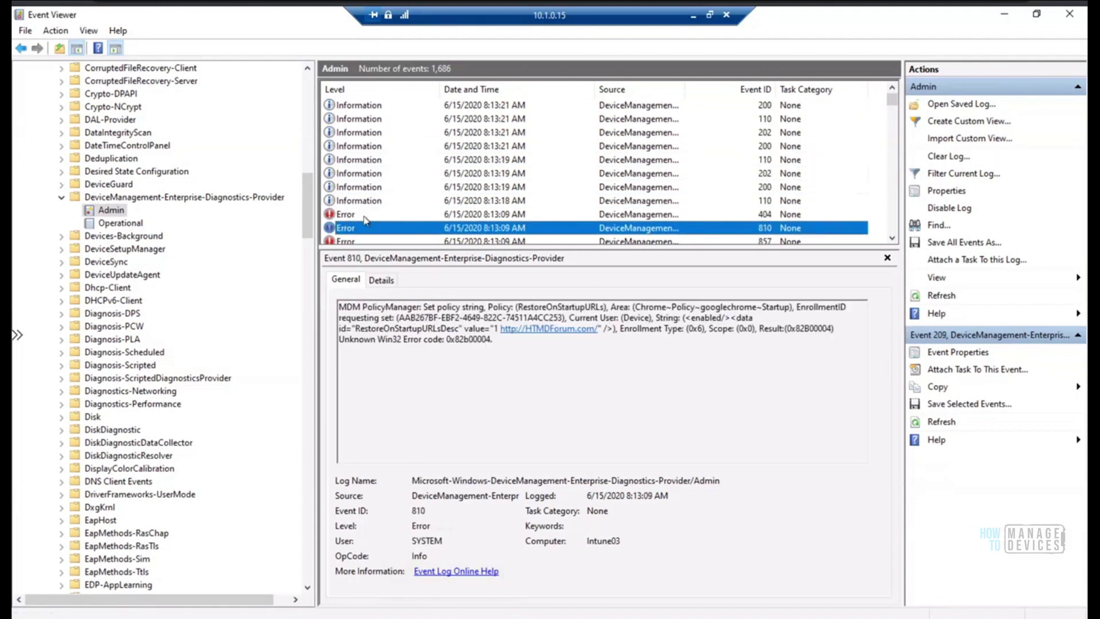
key("Down")
key("Down")
key("Down")
key("Up")
key("Up")
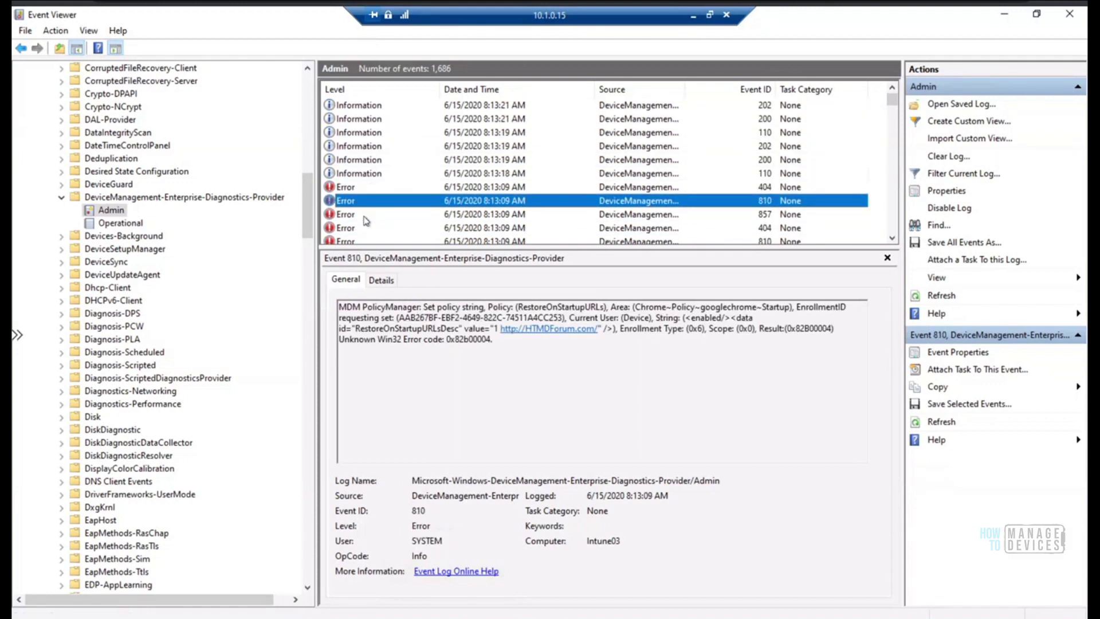
key("Down")
key("Down")
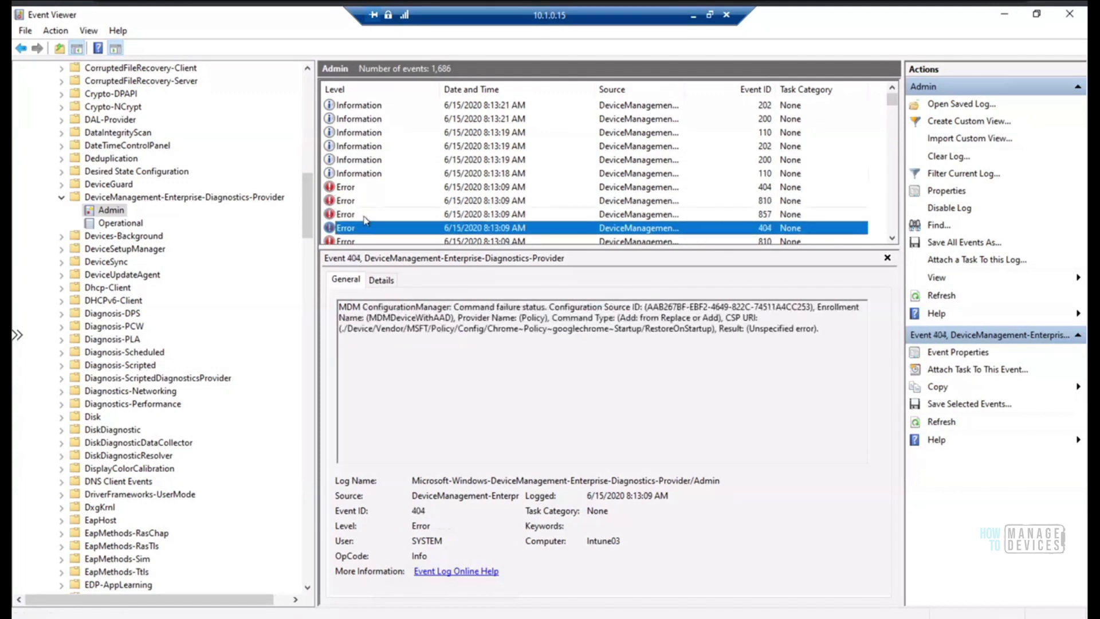
key("Down")
key("Down")
key("Down")
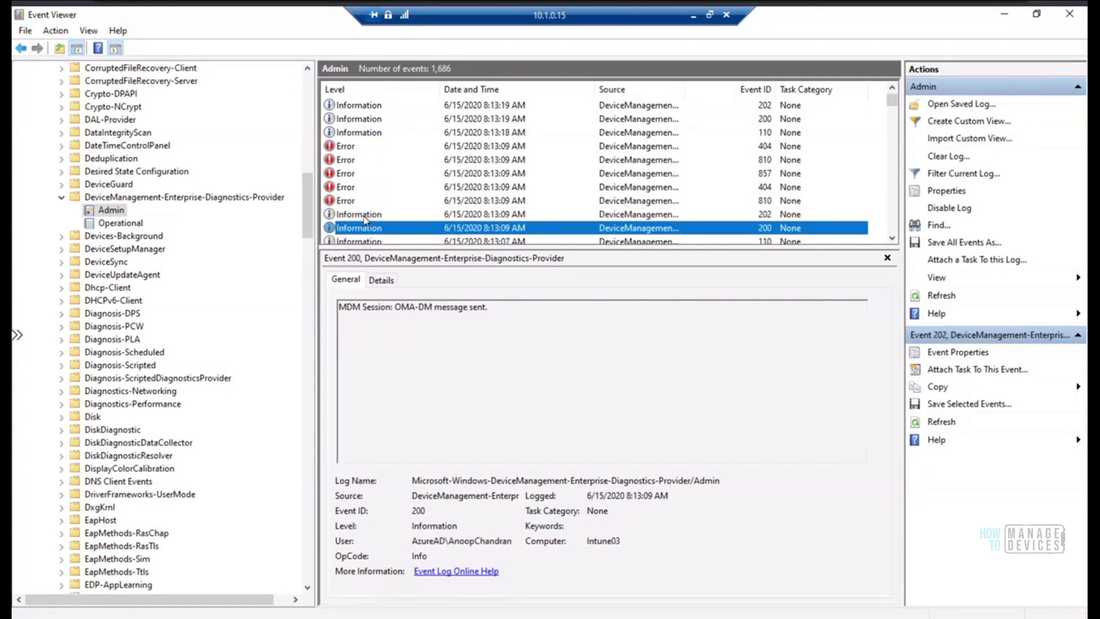
key("Down")
key("Down")
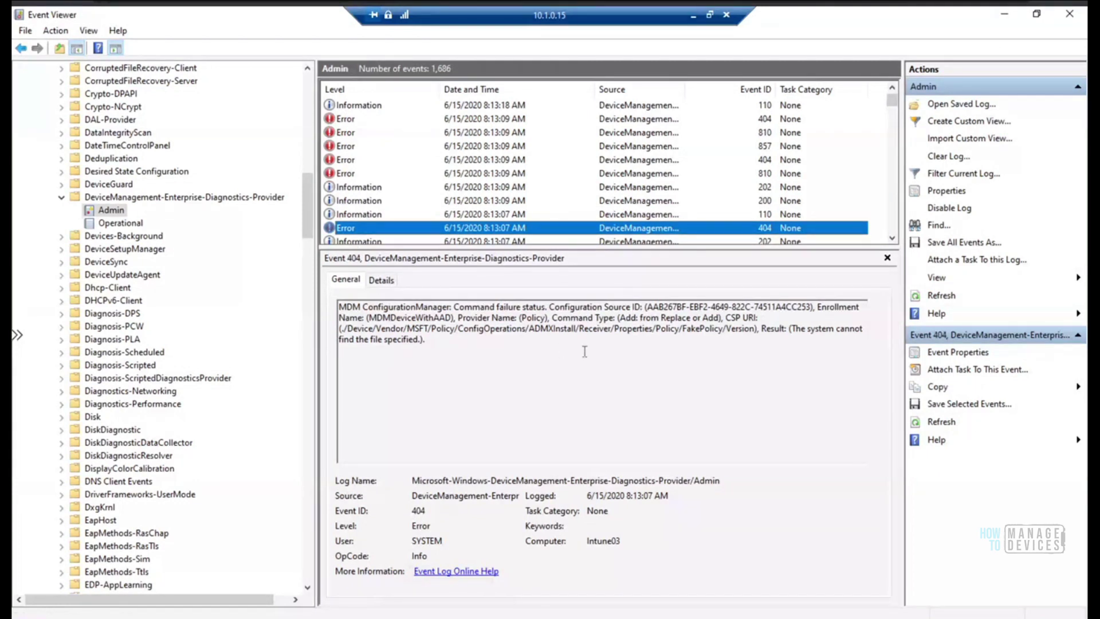
Step: Examine the CSP URI in the ADMXInstall error and read the older events back to the start of the sync session
left_click_drag(528, 328, 751, 330)
left_click(735, 330)
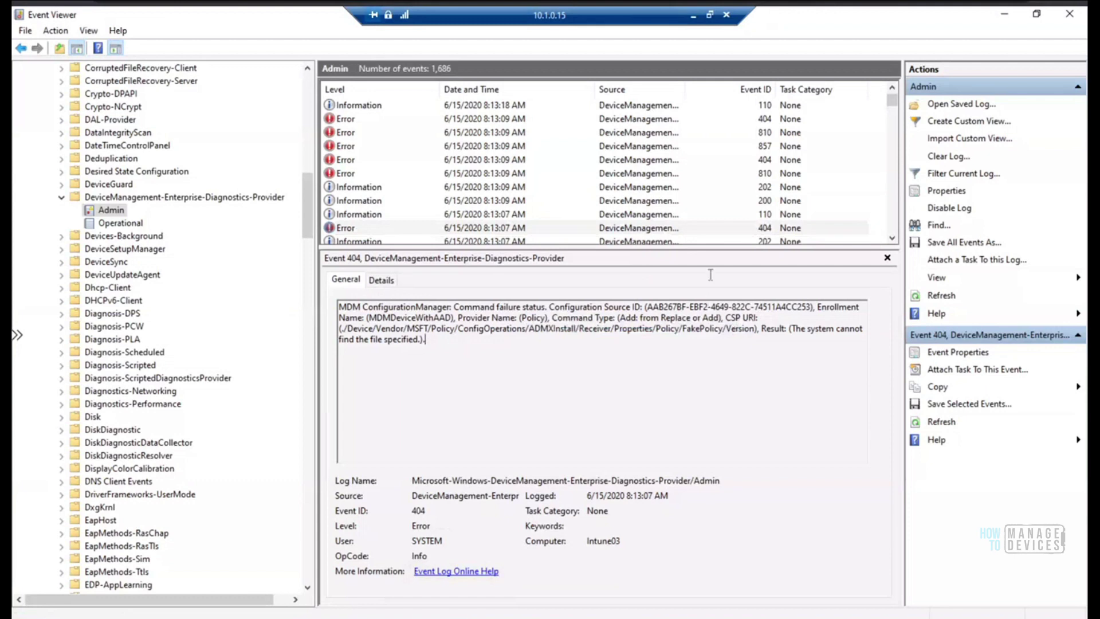
left_click(567, 241)
left_click(567, 241)
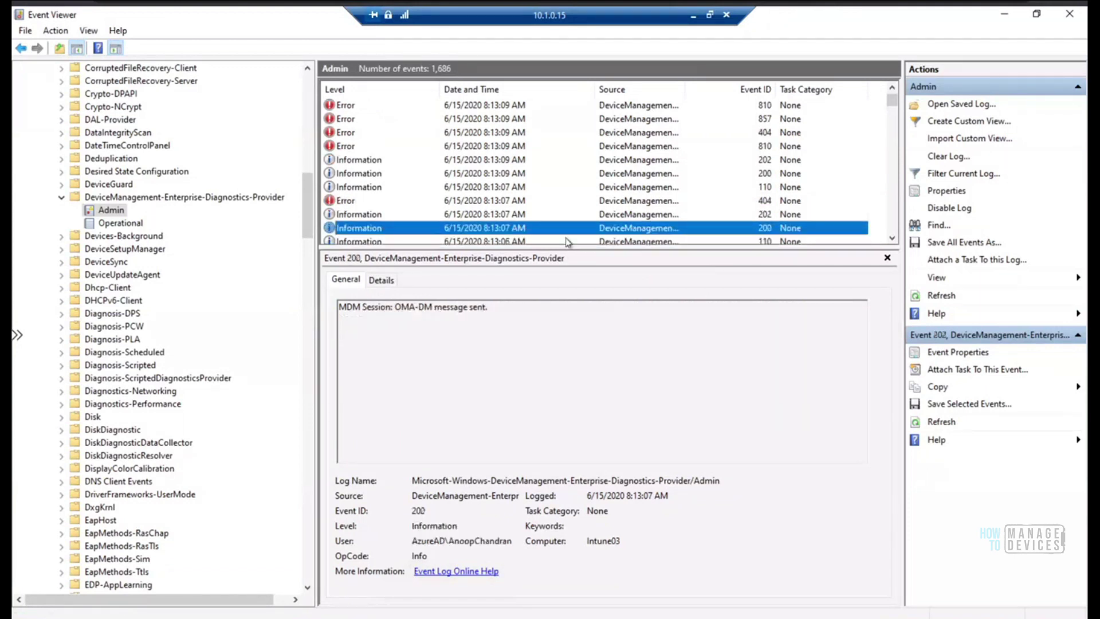
left_click(567, 241)
left_click(567, 242)
left_click(567, 241)
left_click(567, 241)
key("Down")
key("Down")
key("Down")
key("Down")
key("Down")
key("Up")
key("Down")
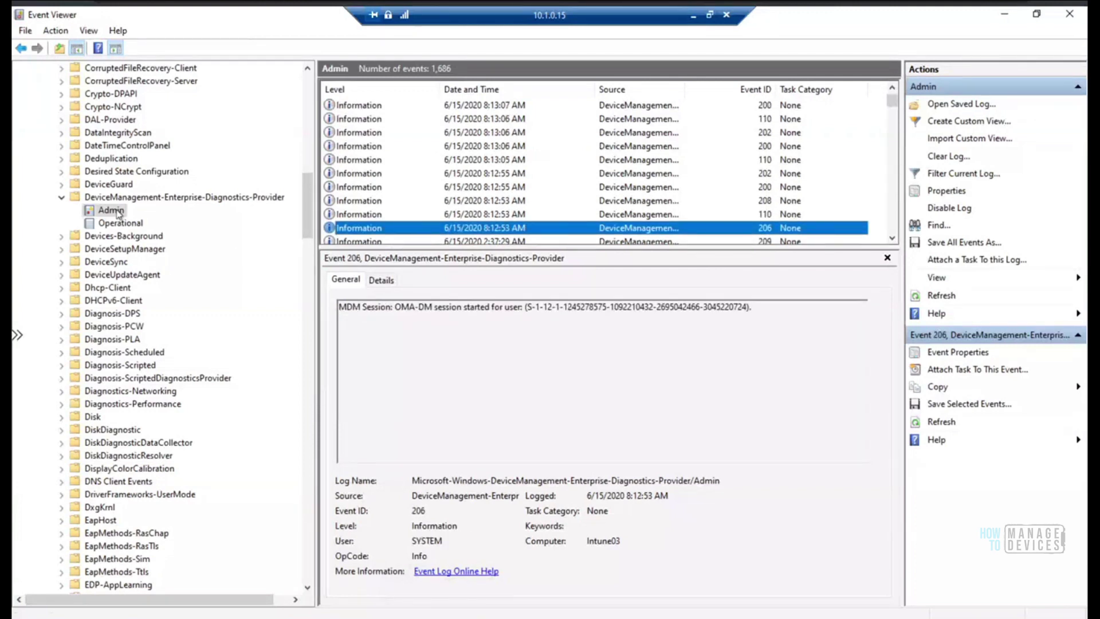
Step: Refresh the Admin log and search its events for "onedrive"
right_click(119, 212)
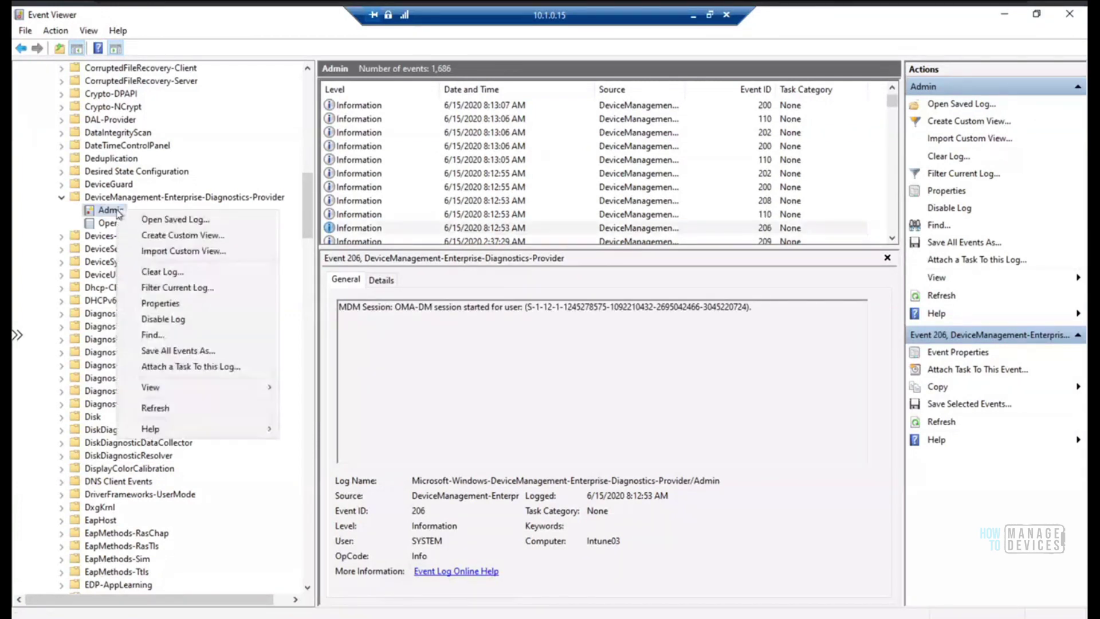
left_click(179, 410)
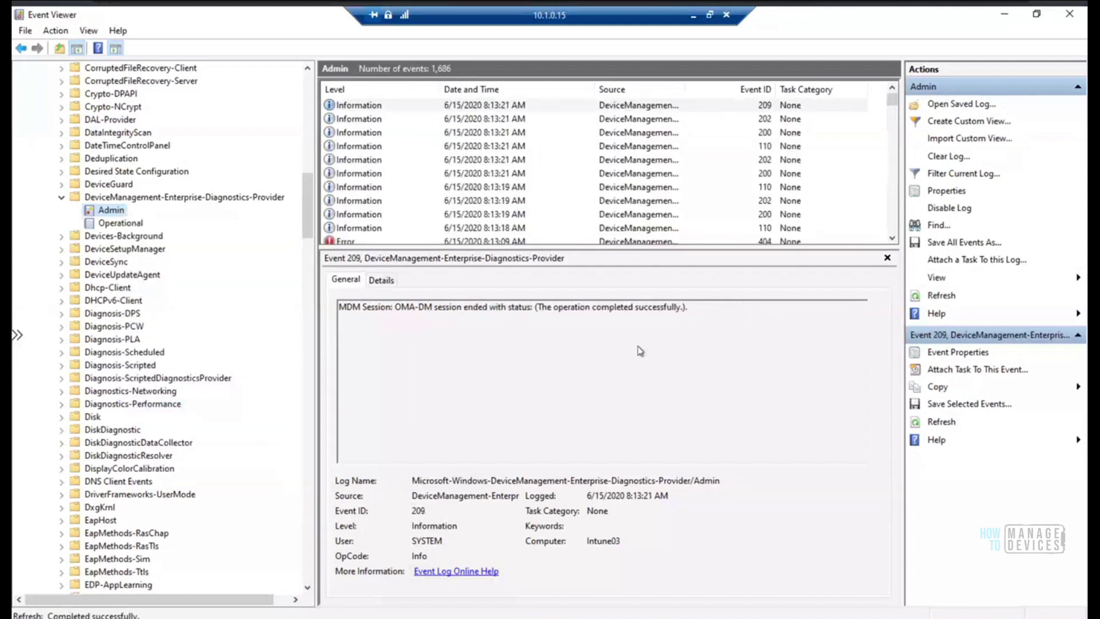
left_click(929, 227)
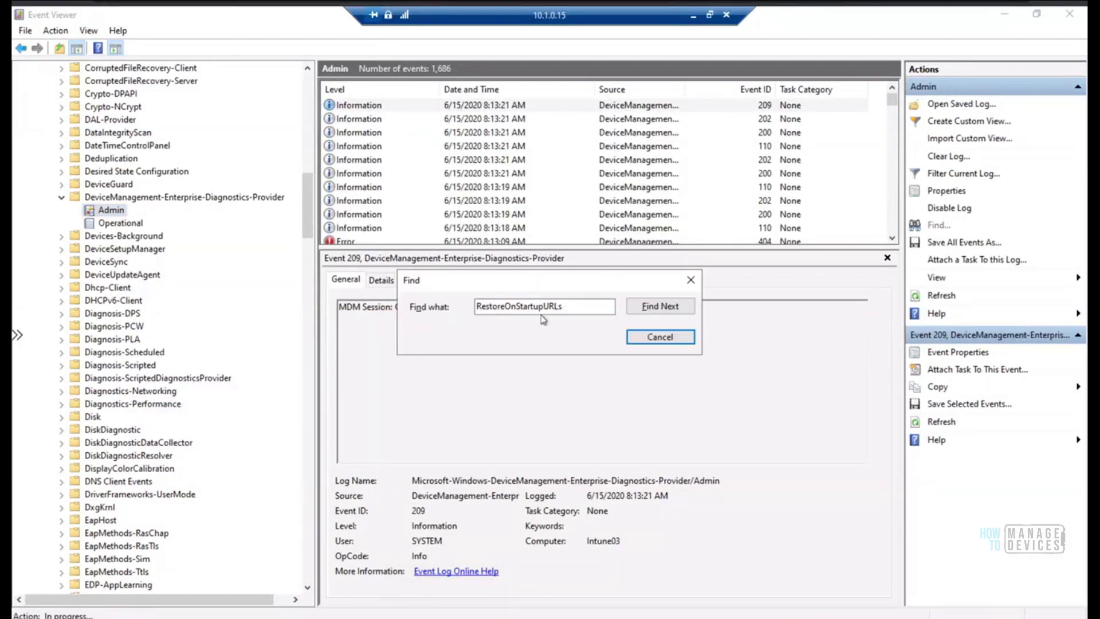
double_click(581, 309)
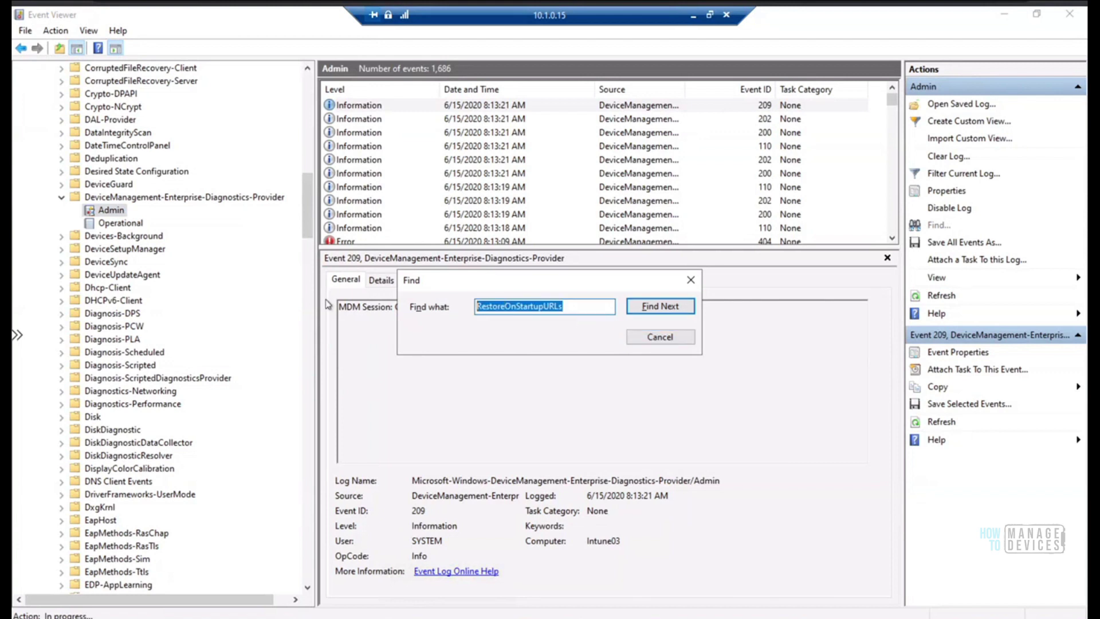
type("onedrive")
key("Return")
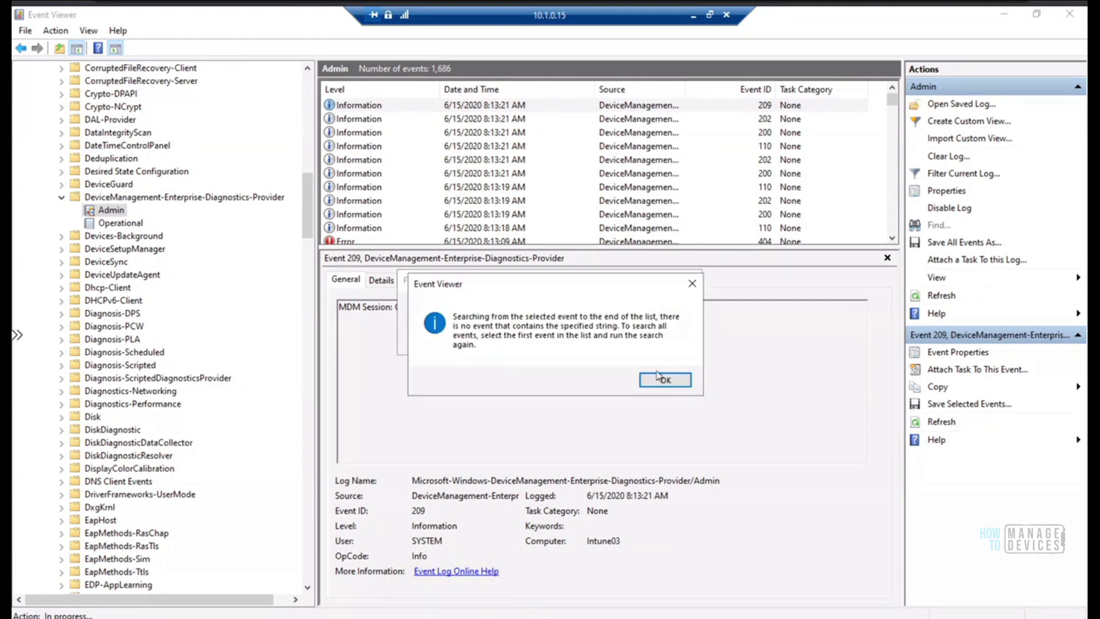
left_click(663, 381)
left_click(659, 338)
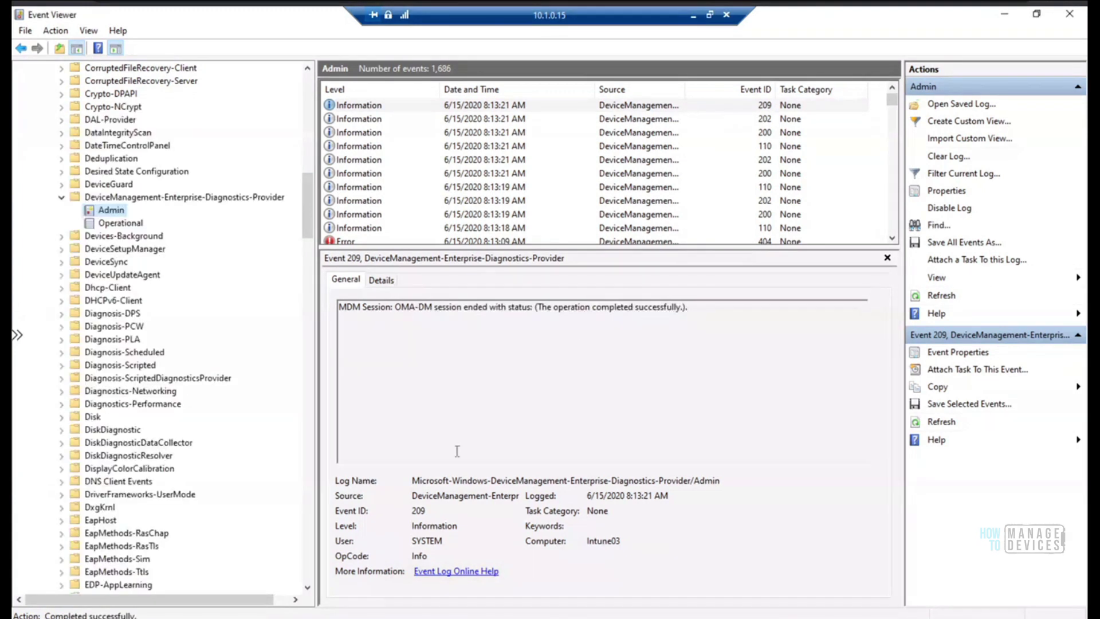
Step: Switch to the Endpoint Manager admin center session and reload the Administrative template profile's device status, checking user status on the way
left_click(693, 17)
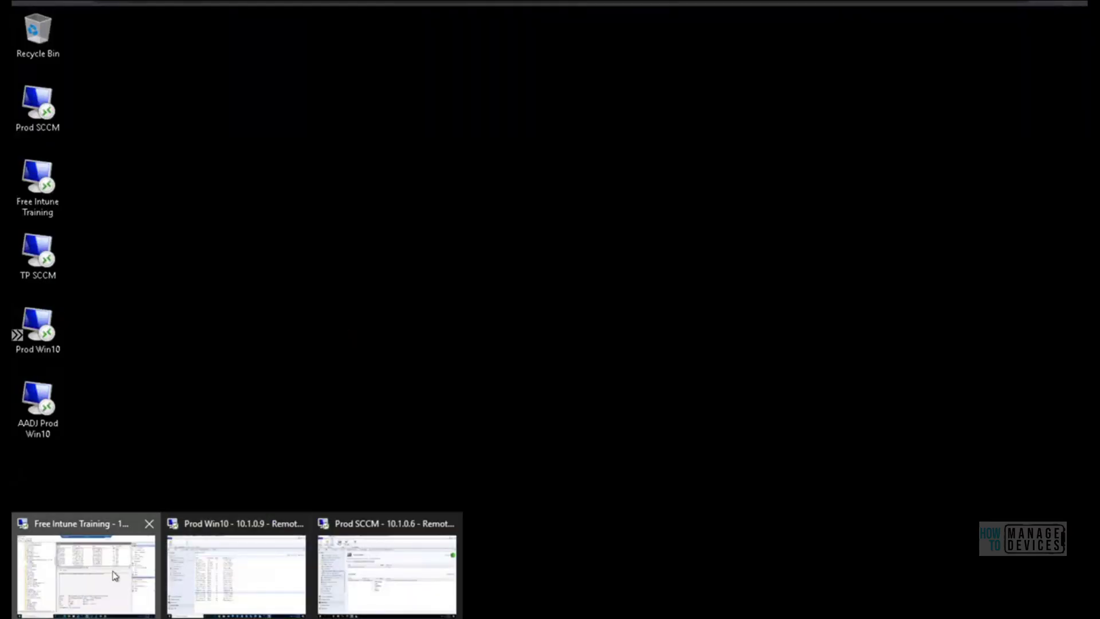
left_click(84, 567)
left_click_drag(635, 20, 390, 11)
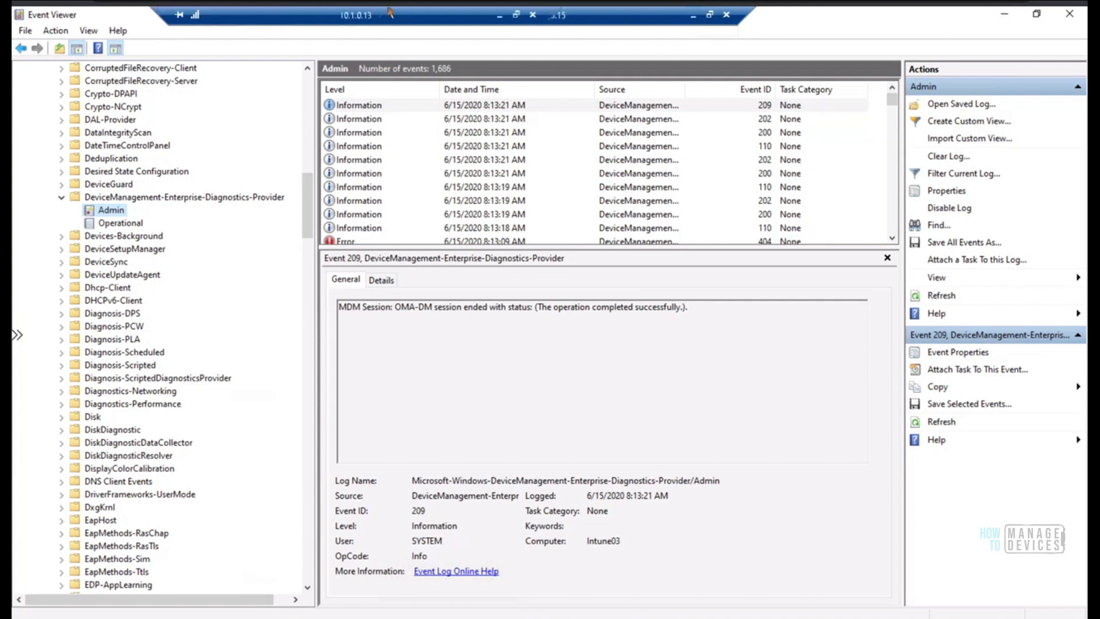
left_click(693, 16)
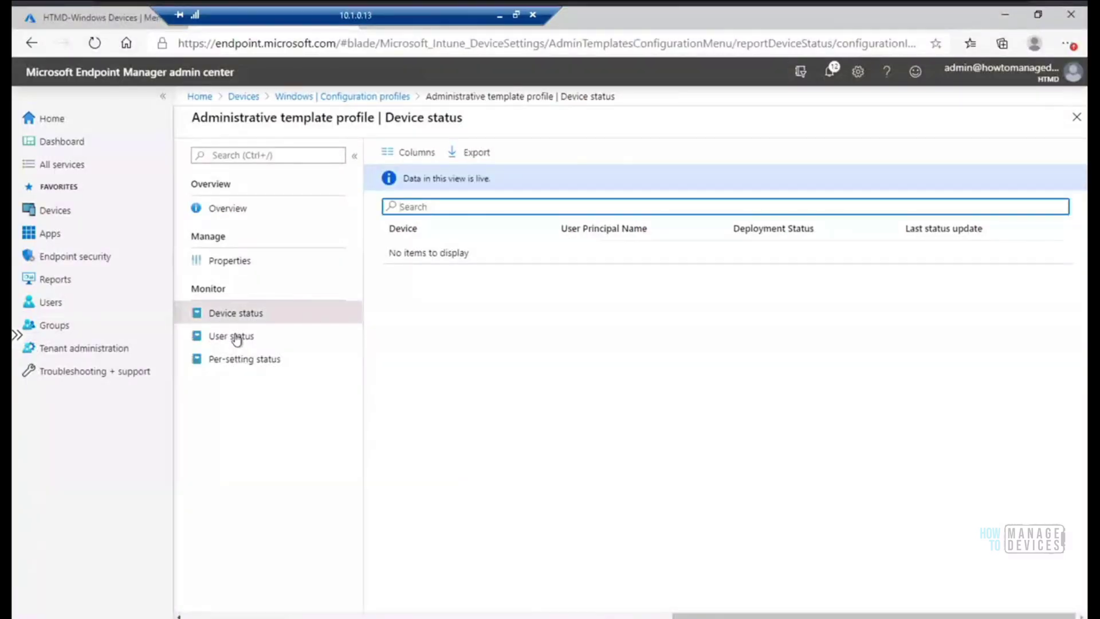
left_click(238, 336)
left_click(246, 317)
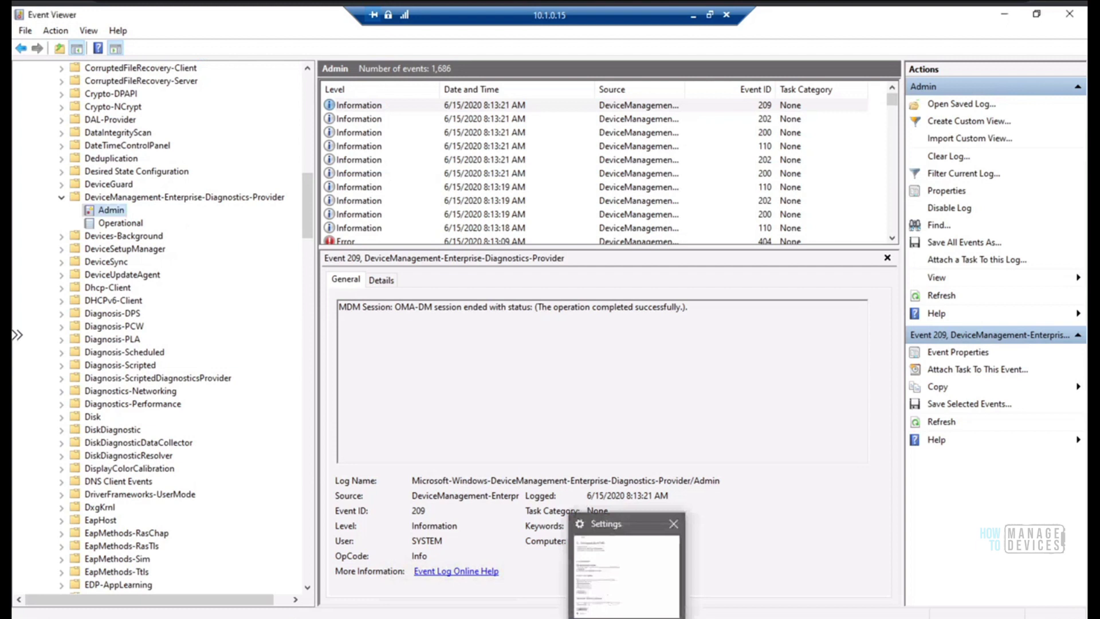
Step: Return to the Windows 10 device session and start another device sync through Company Portal
right_click(480, 615)
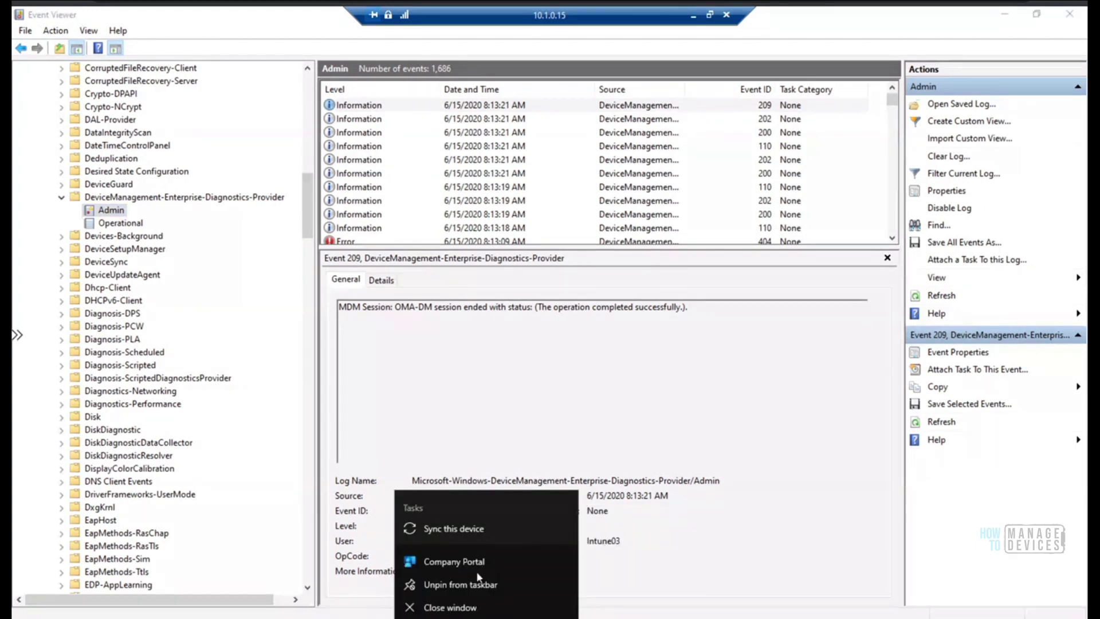
left_click(479, 531)
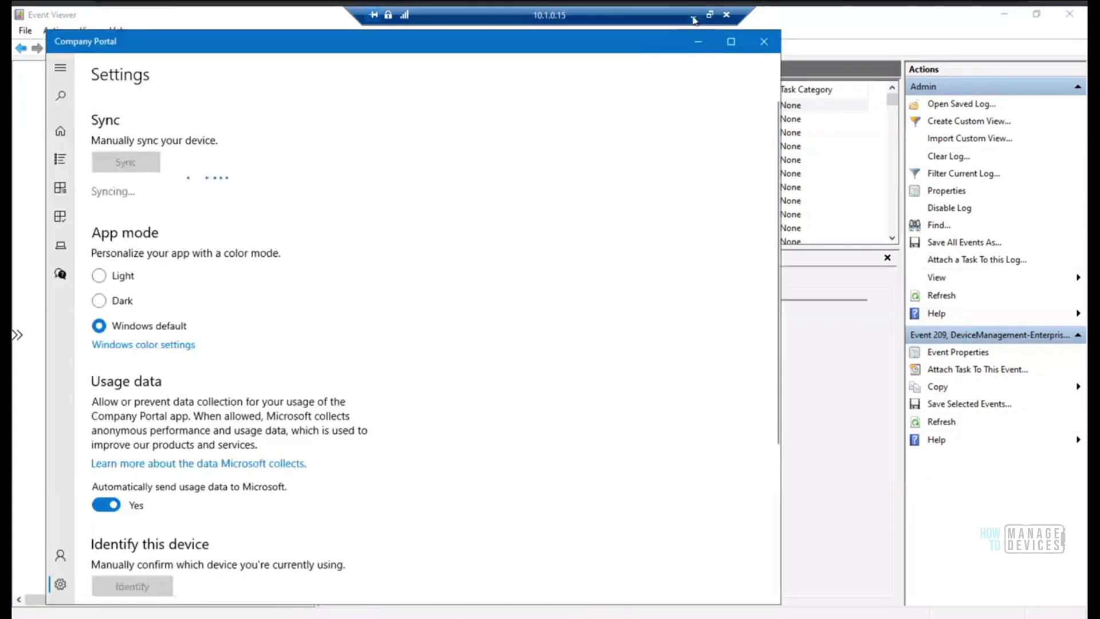
Step: Move the remote session's connection bar aside and switch back to the admin center to check the profile's device status
left_click(694, 19)
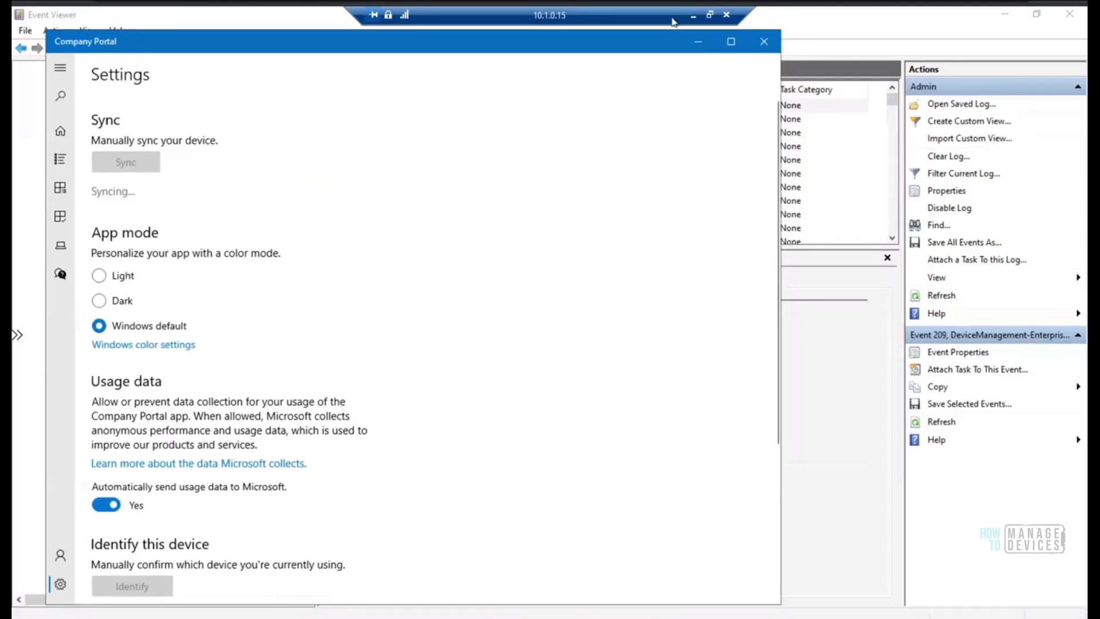
left_click_drag(507, 10, 412, 10)
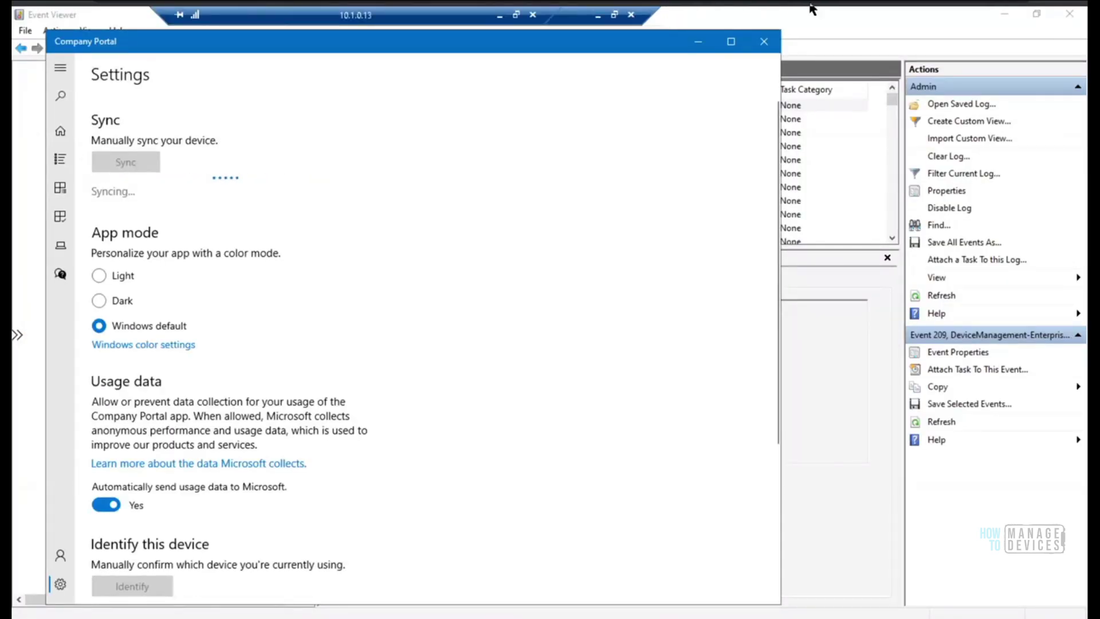
left_click(596, 17)
key("alt+Tab")
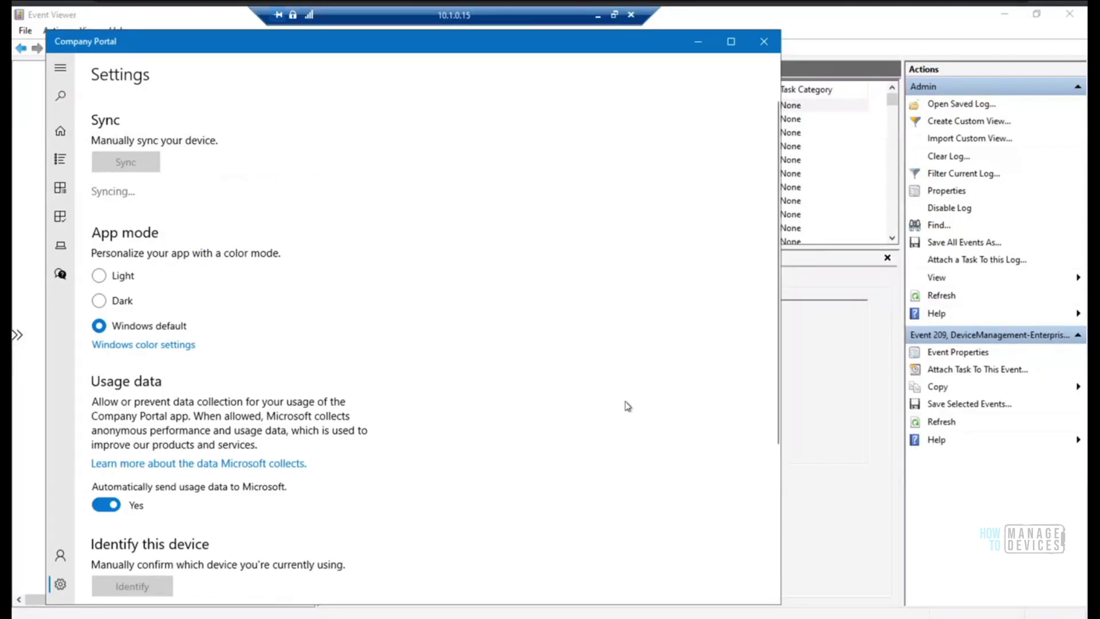
left_click_drag(512, 17, 494, 17)
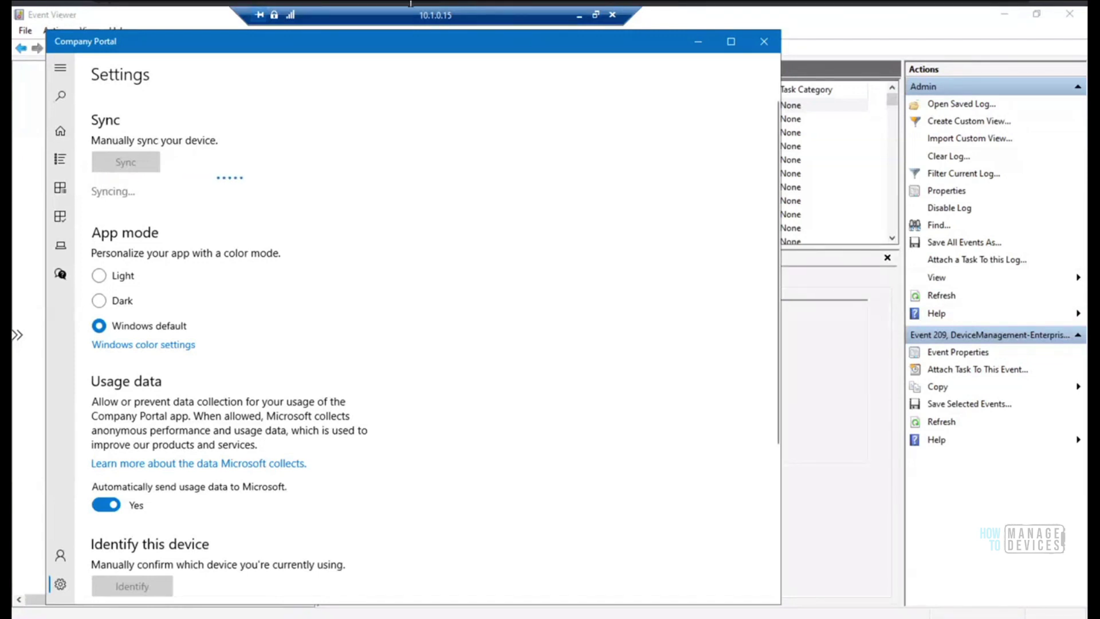
left_click_drag(565, 21, 903, 35)
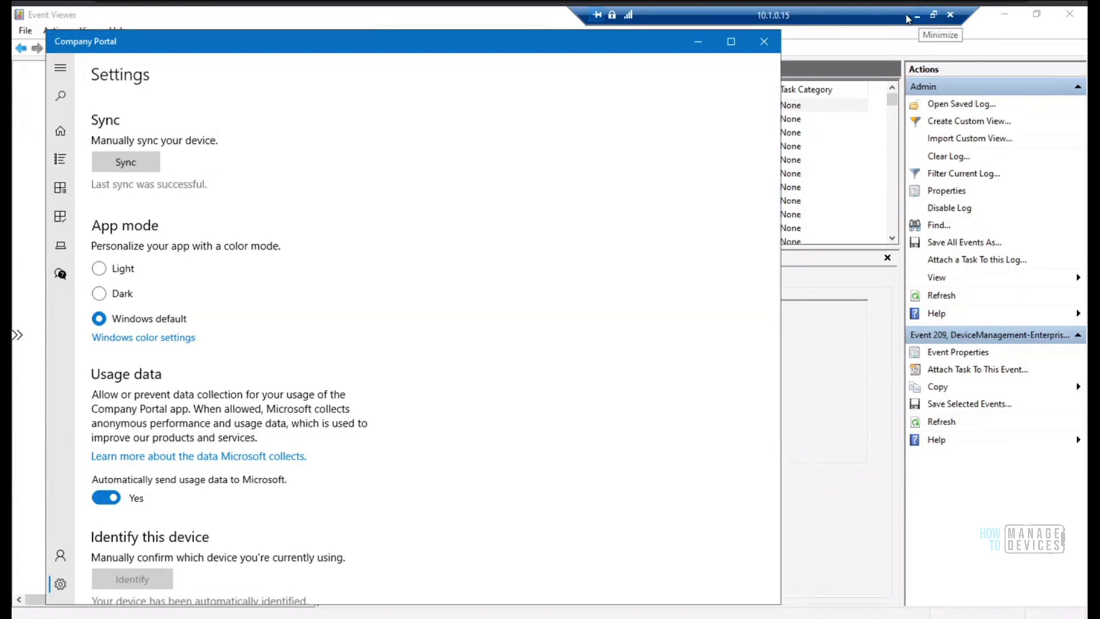
left_click(917, 18)
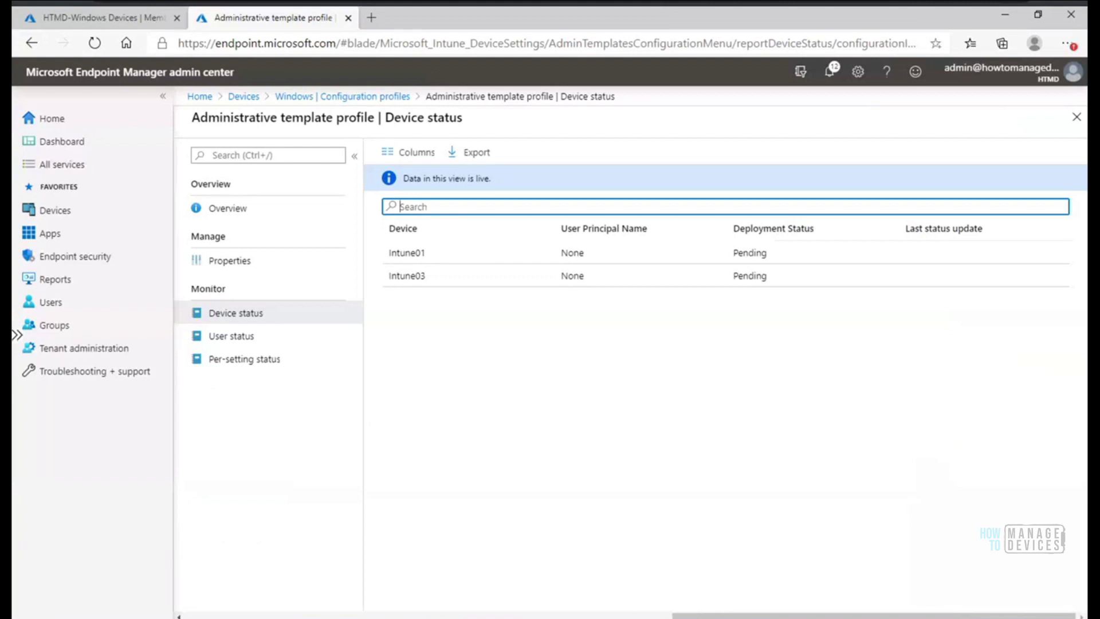
Step: Return to the Windows 10 device, minimize Company Portal and refresh the Admin log in Event Viewer
mouse_move(627, 616)
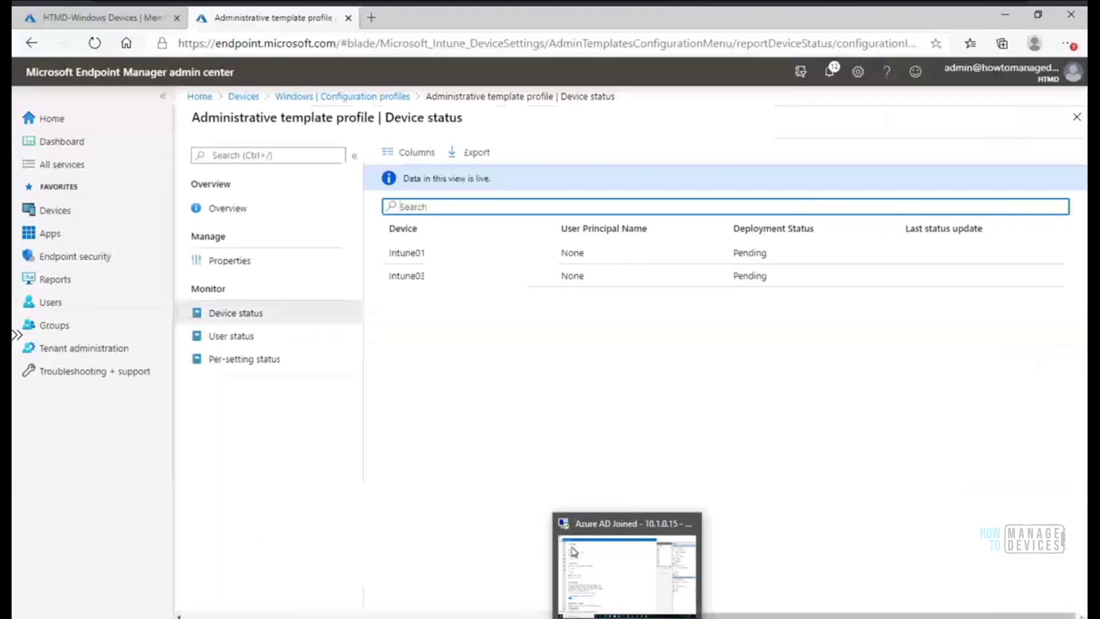
left_click(627, 615)
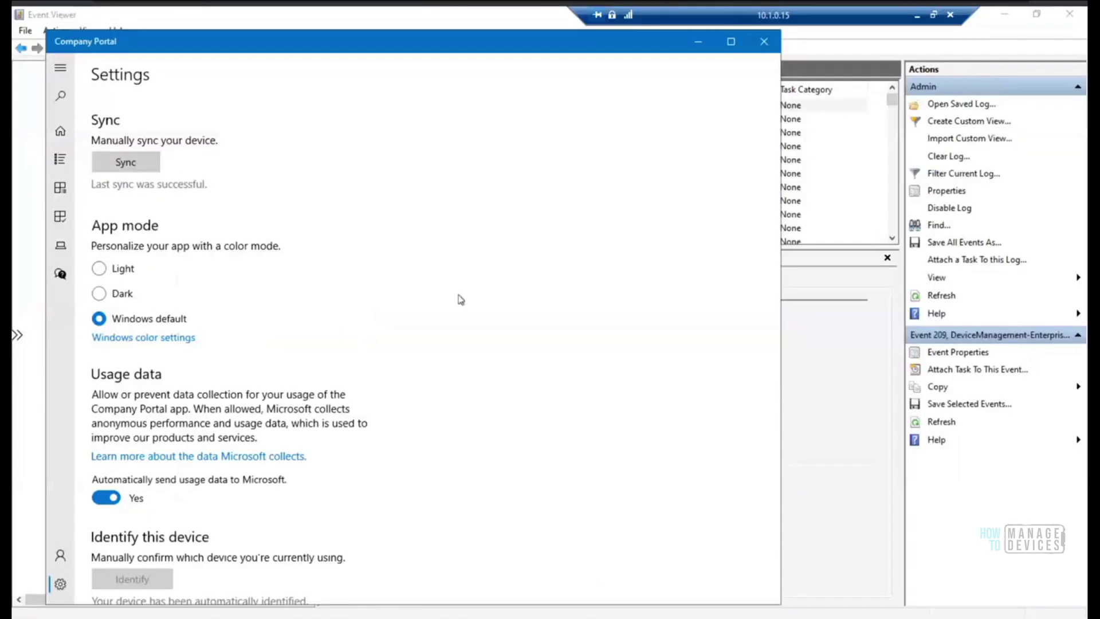
left_click(698, 44)
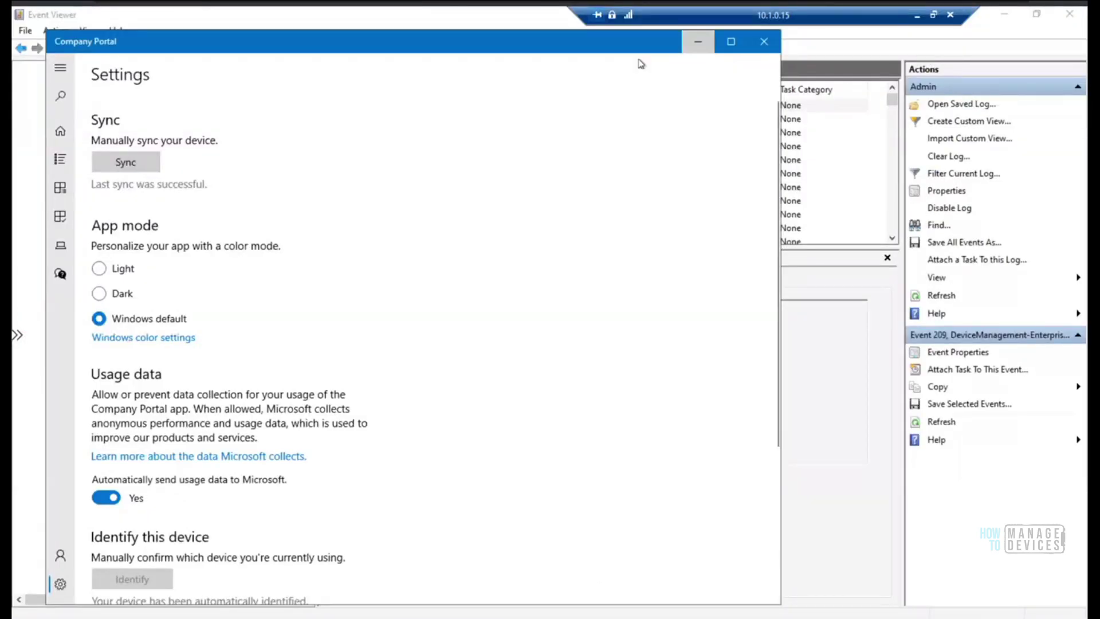
right_click(111, 213)
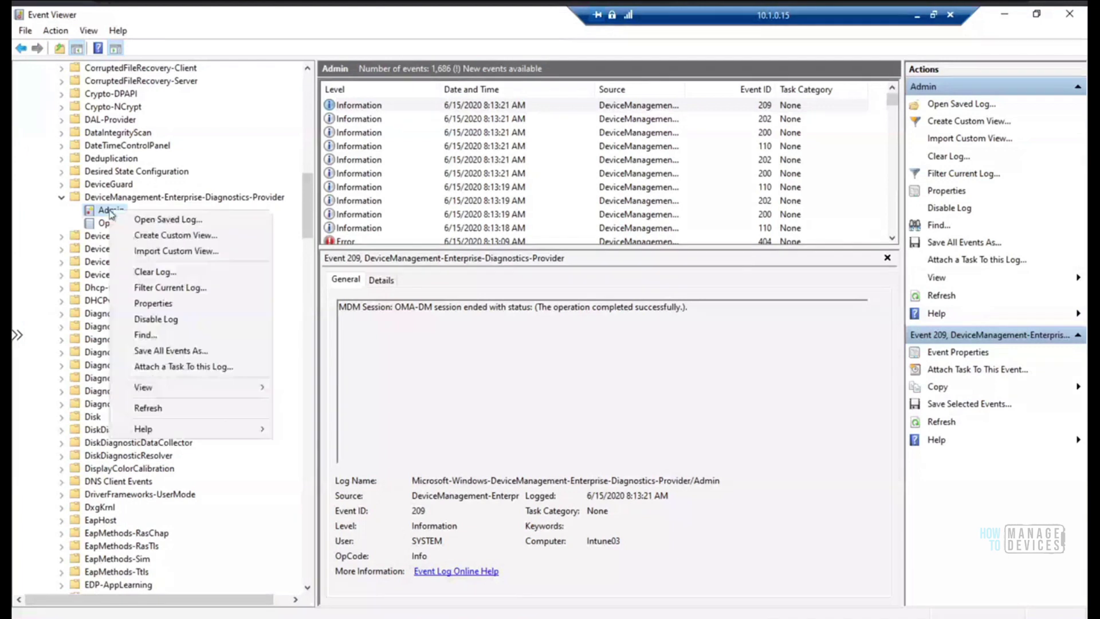
left_click(158, 408)
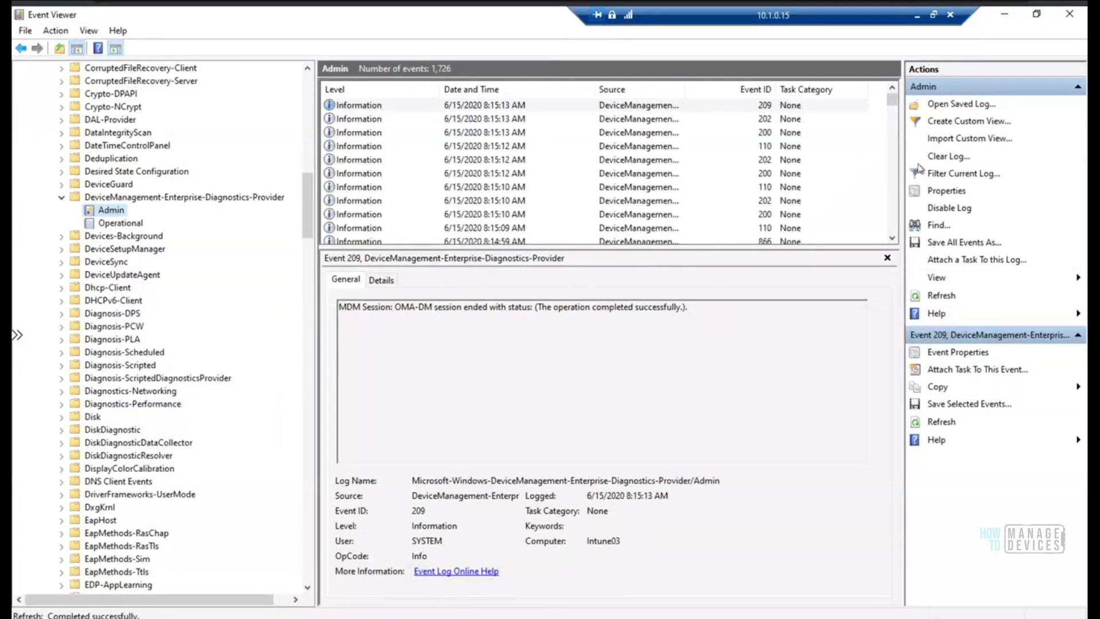
Step: Search the refreshed Admin log for "onedrive" and move the search dialog clear of the event description
left_click(938, 225)
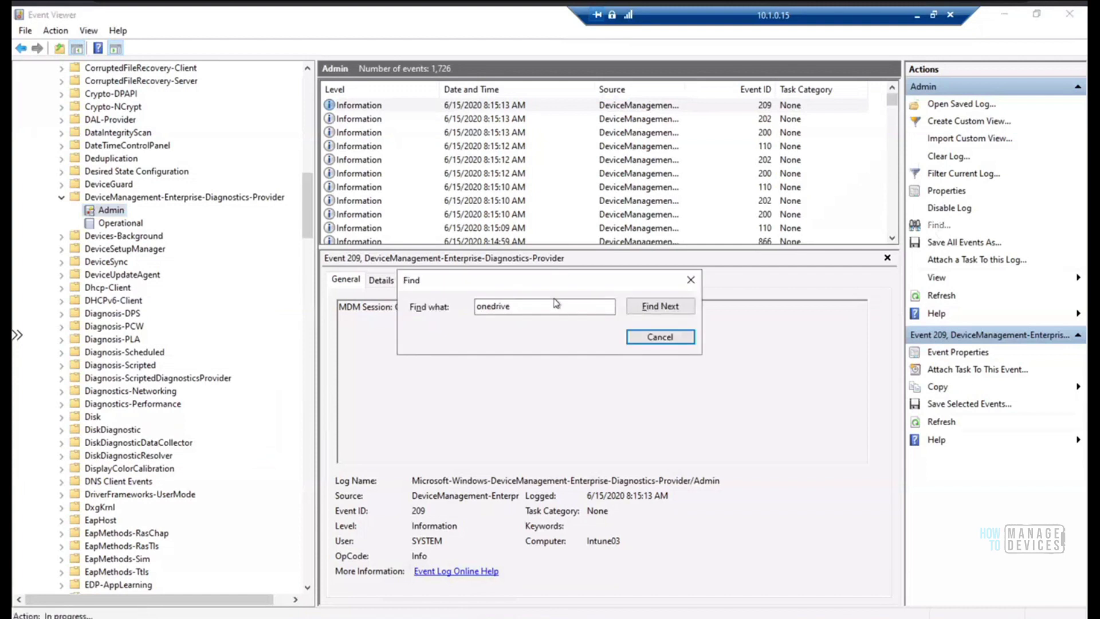
left_click(637, 310)
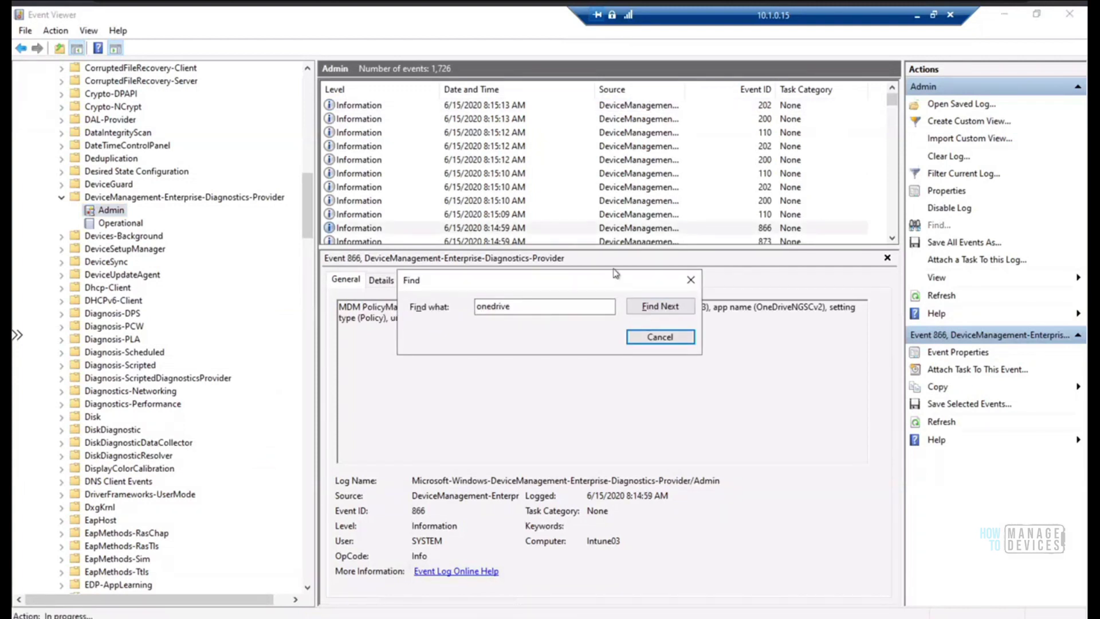
left_click_drag(615, 278, 606, 423)
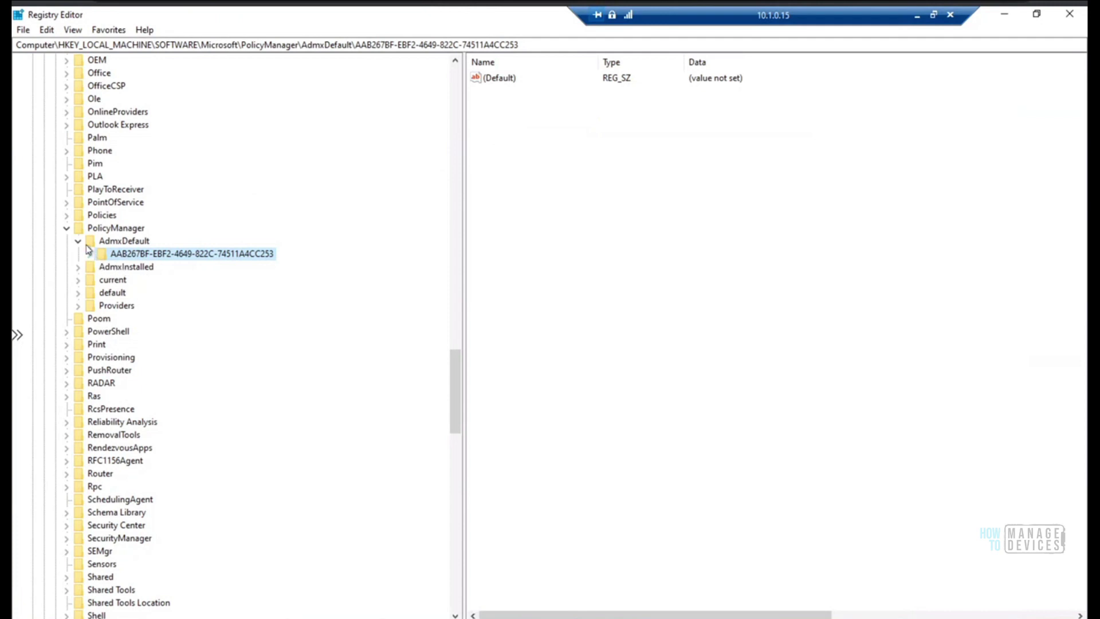
Step: In Registry Editor, select the PolicyManager key under HKEY_LOCAL_MACHINE\SOFTWARE\Microsoft and refresh the registry view
left_click(116, 229)
left_click(75, 29)
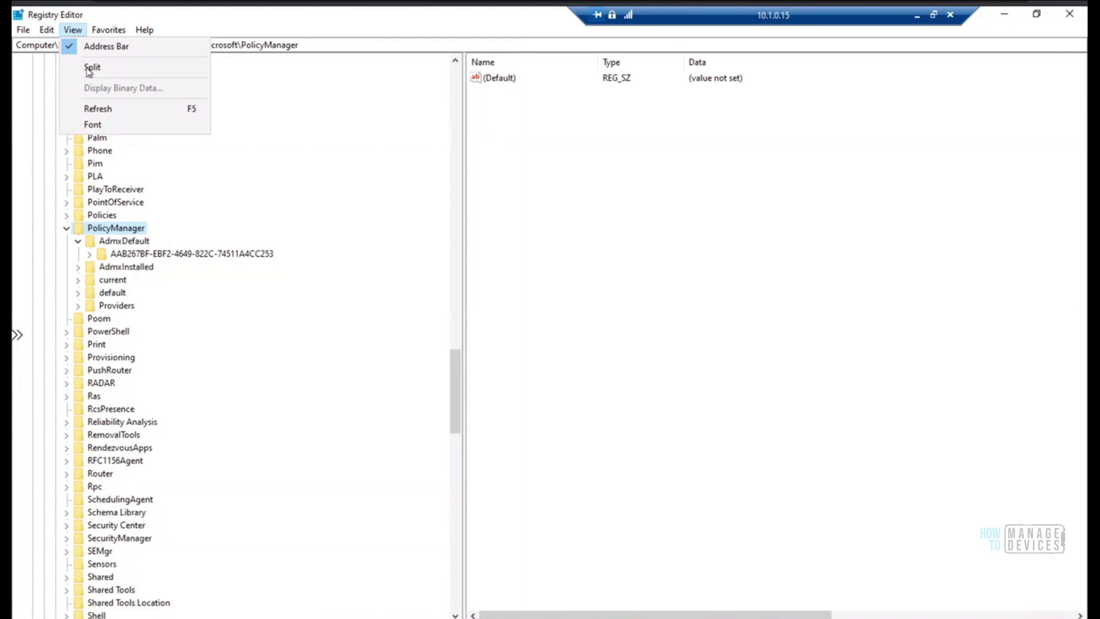
left_click(109, 115)
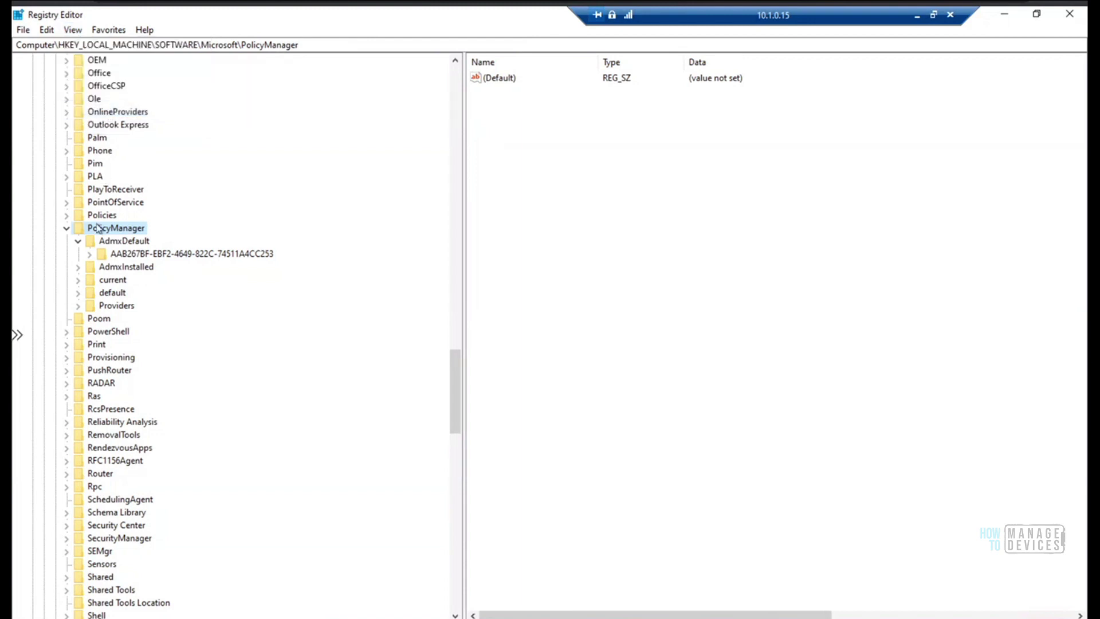
Step: Expand the GUID key under AdmxDefault and look through its OneDrive and Outlook policy subkeys
left_click(90, 254)
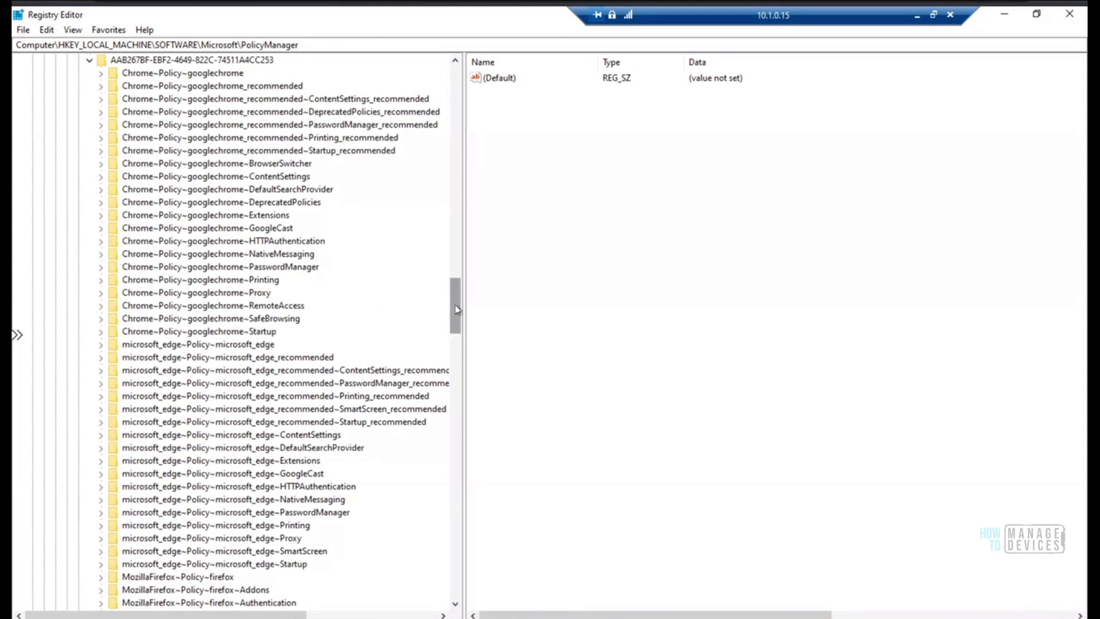
left_click_drag(456, 314, 452, 375)
scroll(452, 378, "down", 6)
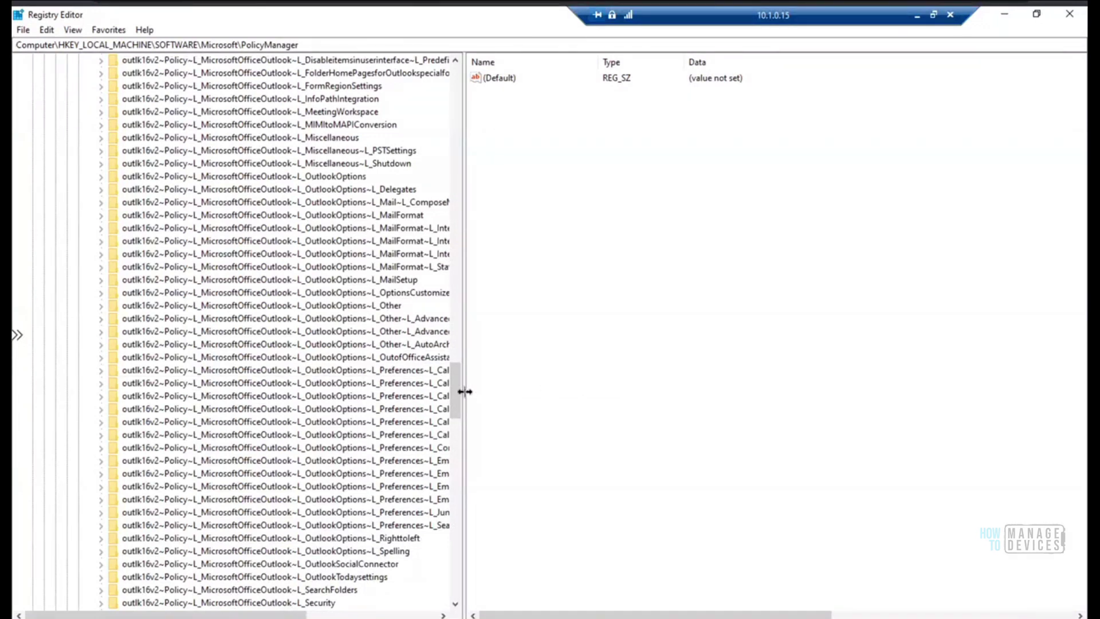
left_click_drag(455, 392, 455, 377)
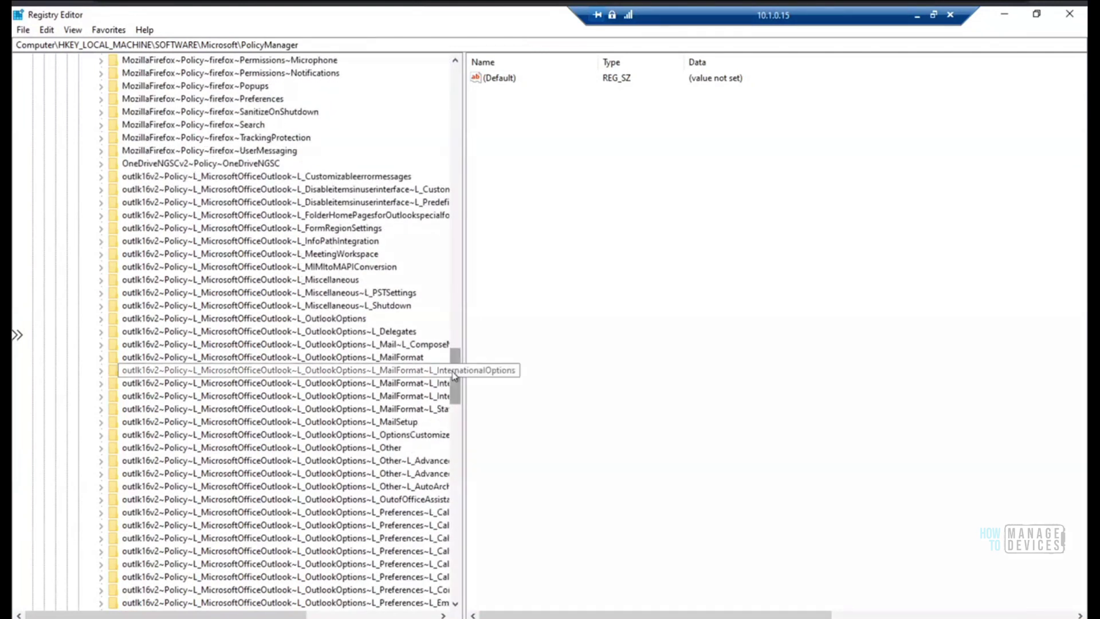
left_click_drag(454, 375, 442, 429)
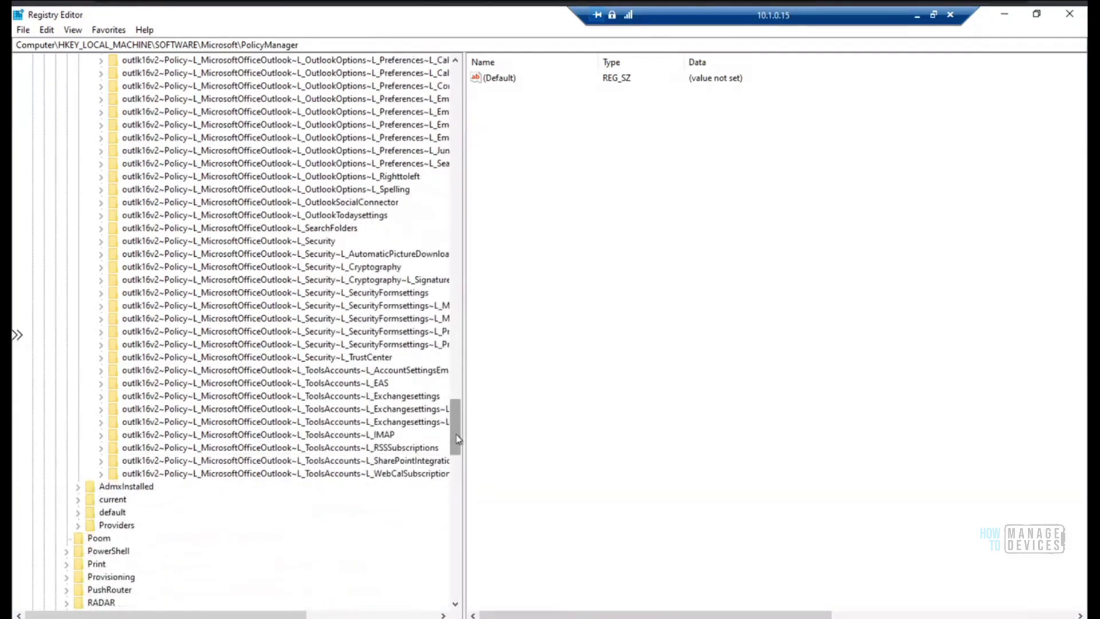
scroll(406, 483, "up", 3)
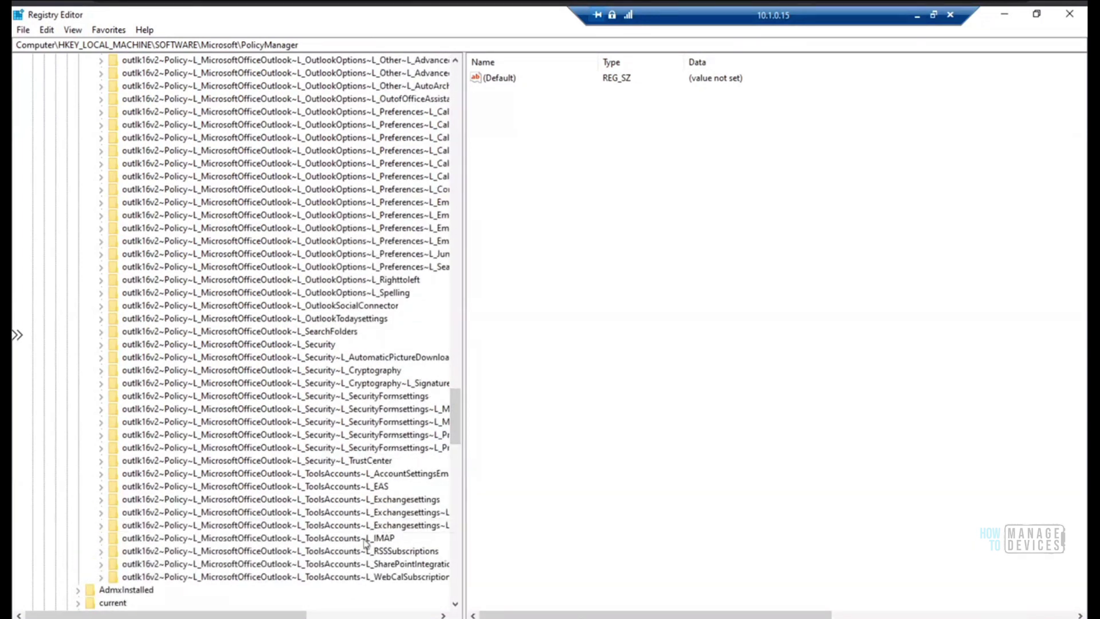
Step: Expand the Outlook L_ToolsAccounts~L_IMAP key and show the values of its L_Turnonpurgewhenswitchingfolders policy
left_click(354, 540)
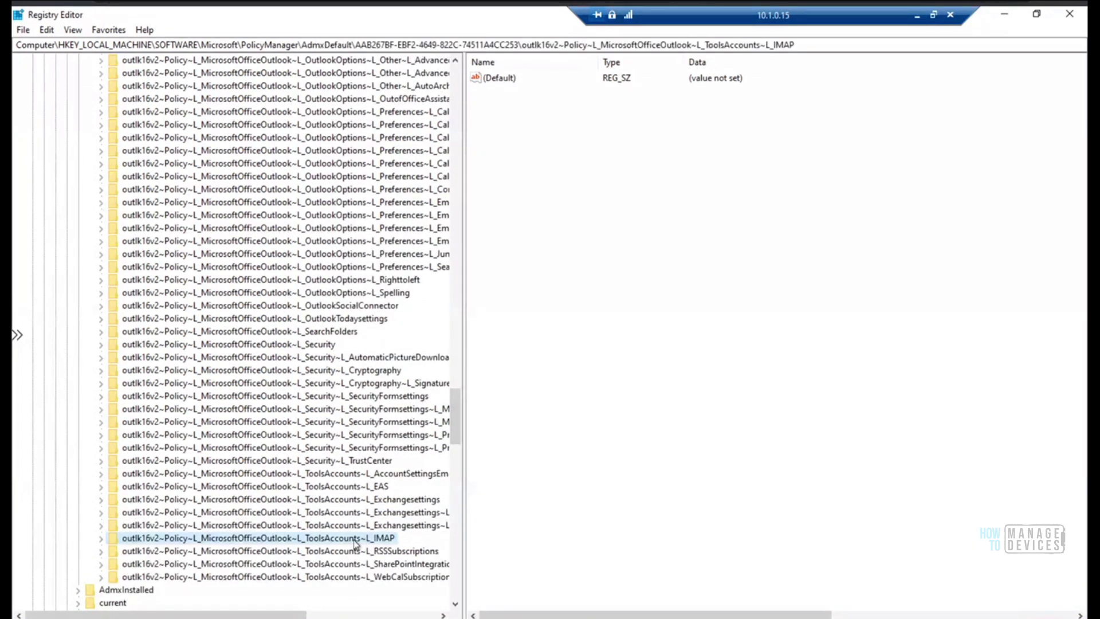
left_click(101, 539)
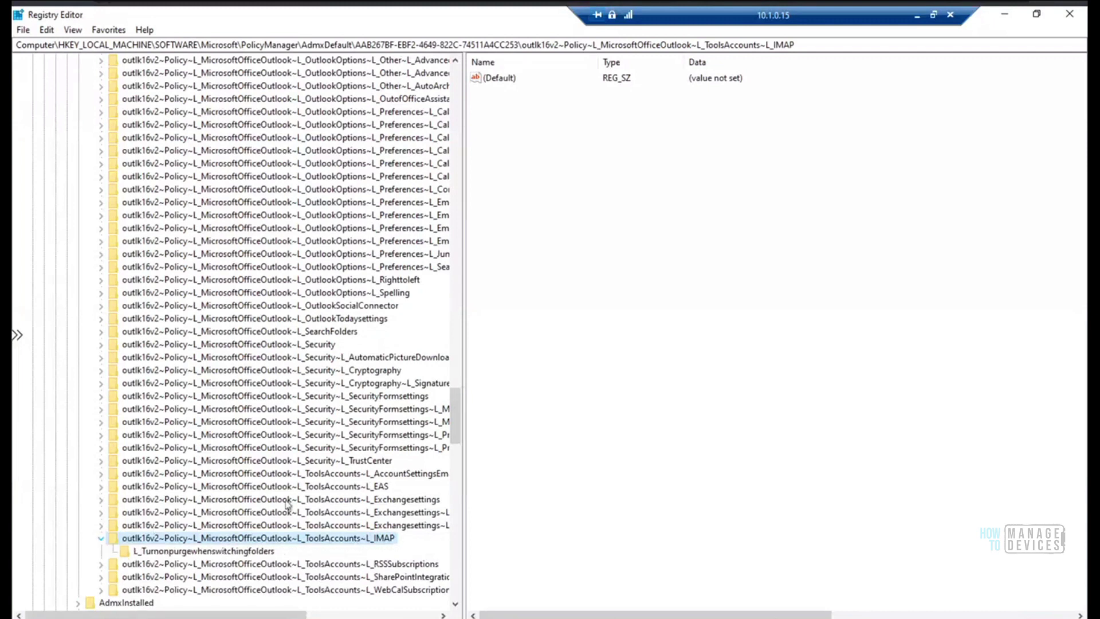
left_click(223, 551)
Step: Expand the GUID key under AdmxInstalled and inspect its outlk16v2 and OneDriveNGSCv2 subkeys
left_click_drag(454, 413, 453, 438)
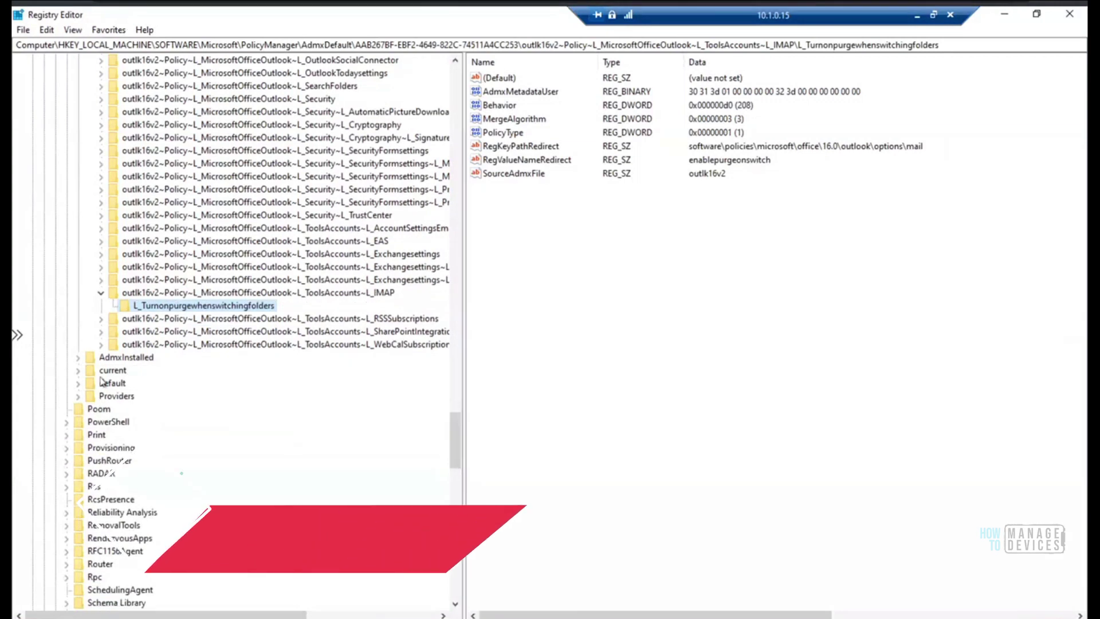
left_click(78, 357)
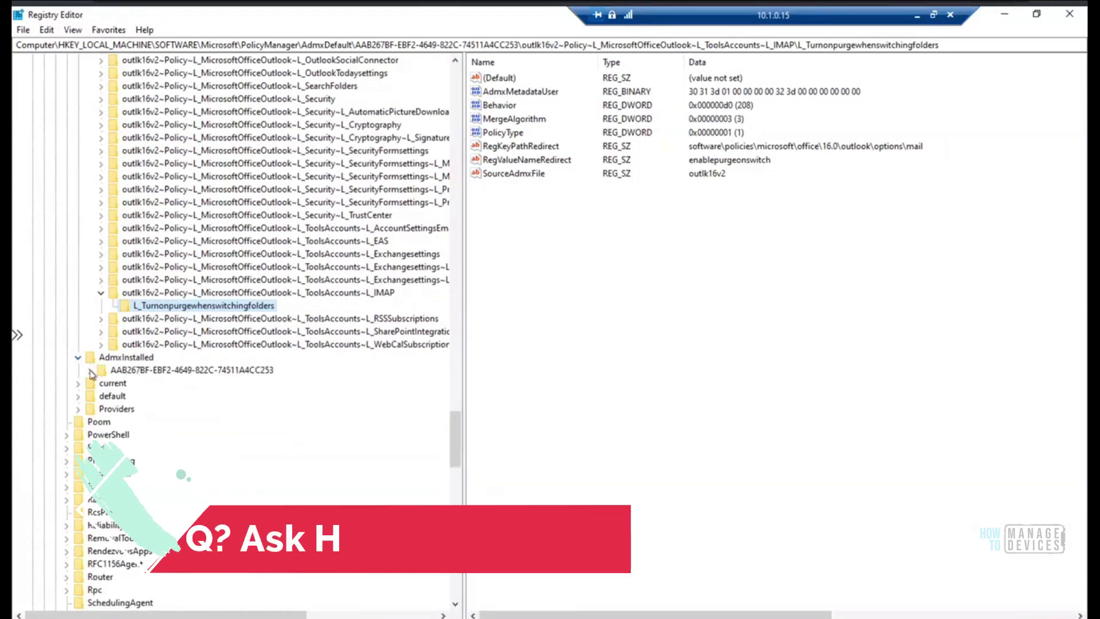
left_click(89, 370)
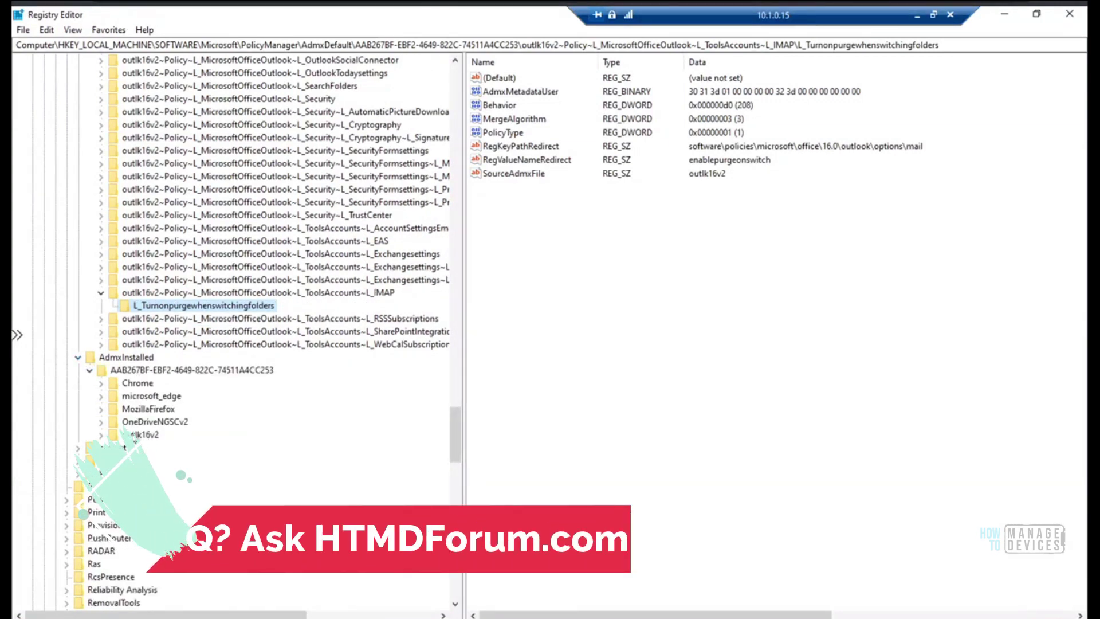
left_click(144, 435)
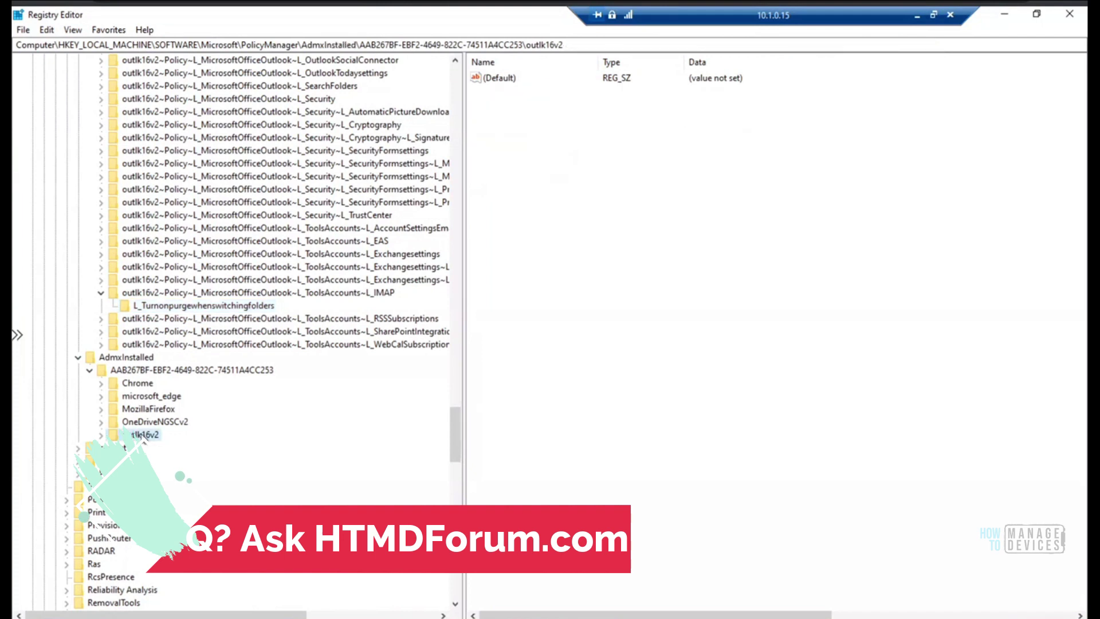
left_click(154, 422)
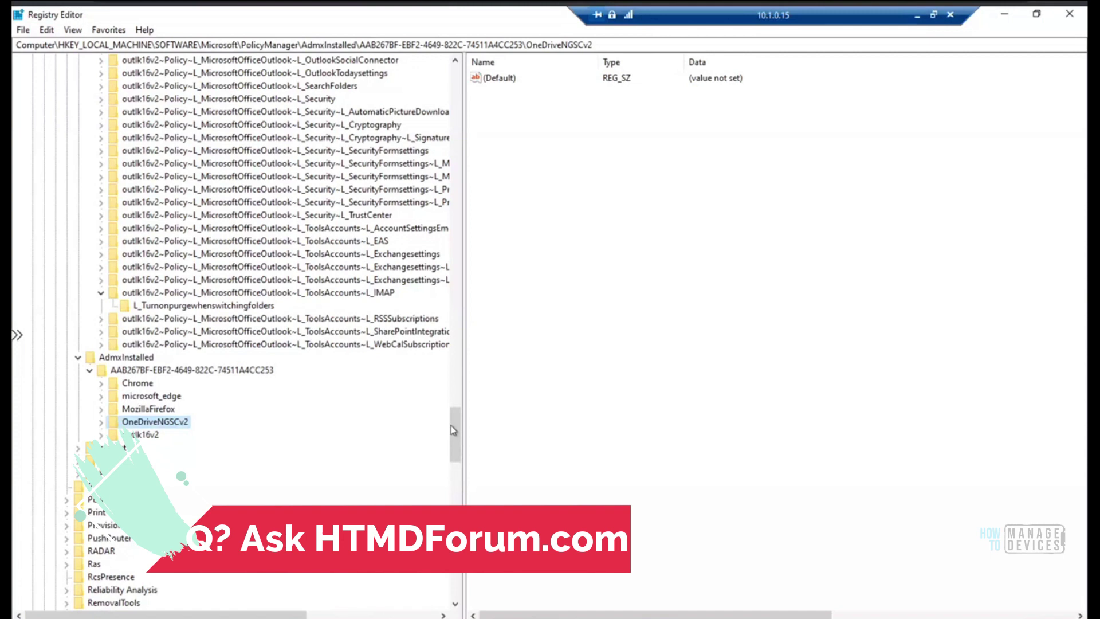
Step: Expand the OneDriveNGSCv2~Policy~OneDriveNGSC key under AdmxDefault and show the values of its PreventNetworkTrafficPreUserSignIn and DisablePersonalSync policies
left_click_drag(454, 429, 451, 328)
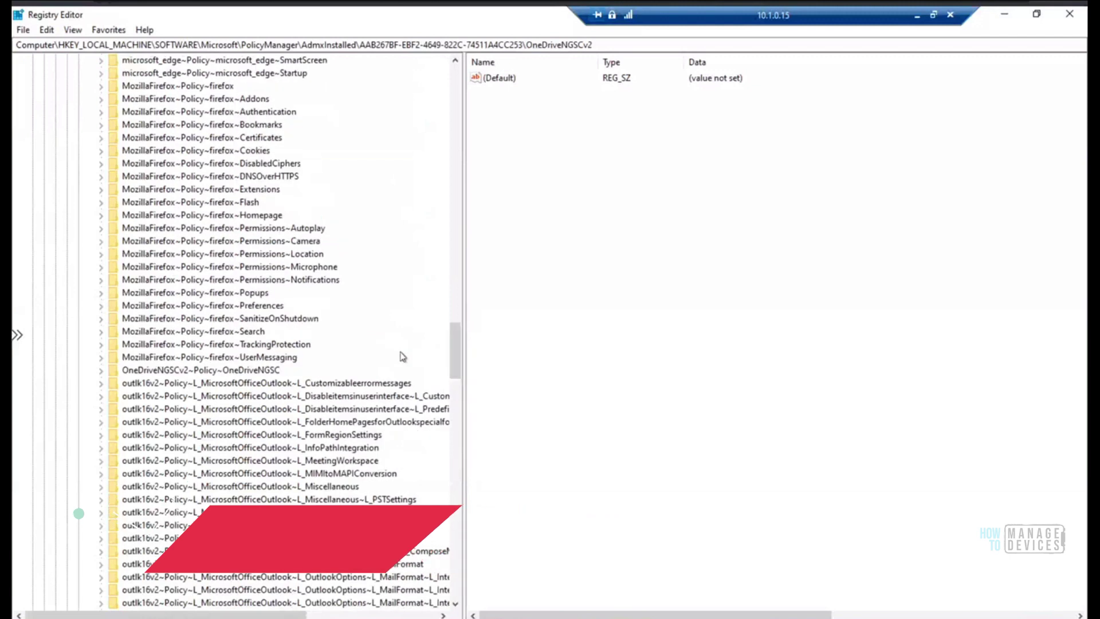
left_click(185, 371)
left_click(101, 370)
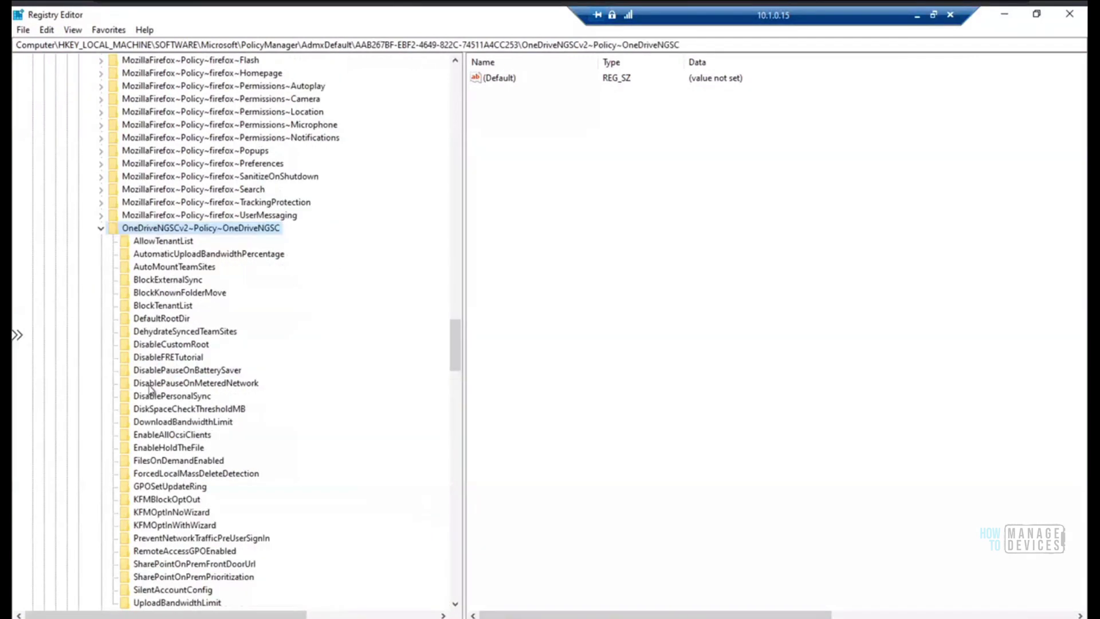
left_click_drag(456, 342, 456, 349)
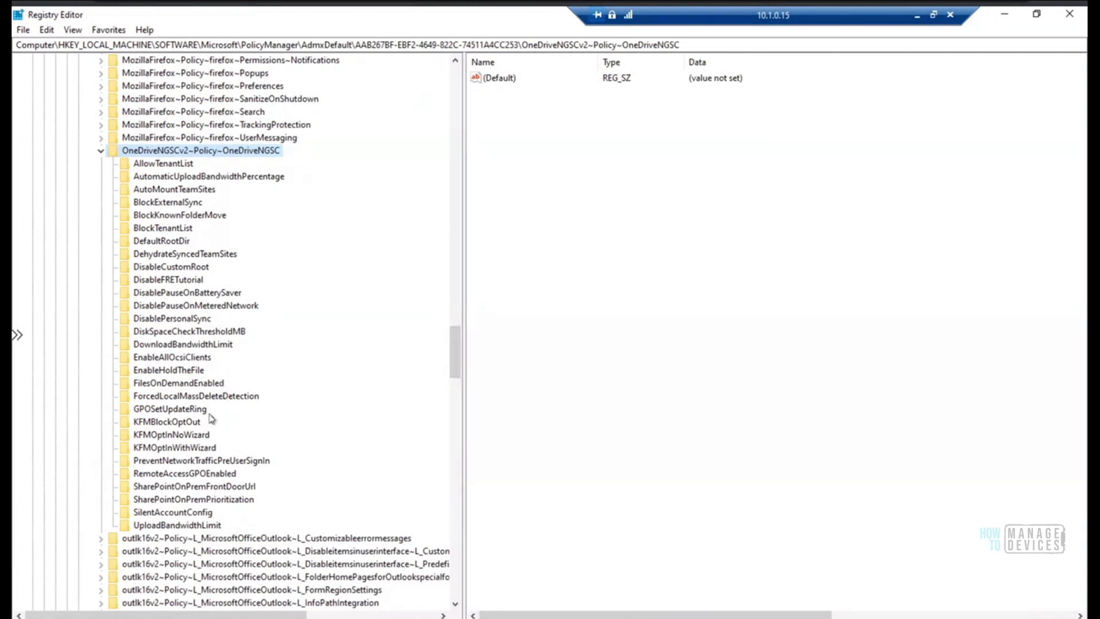
left_click(200, 461)
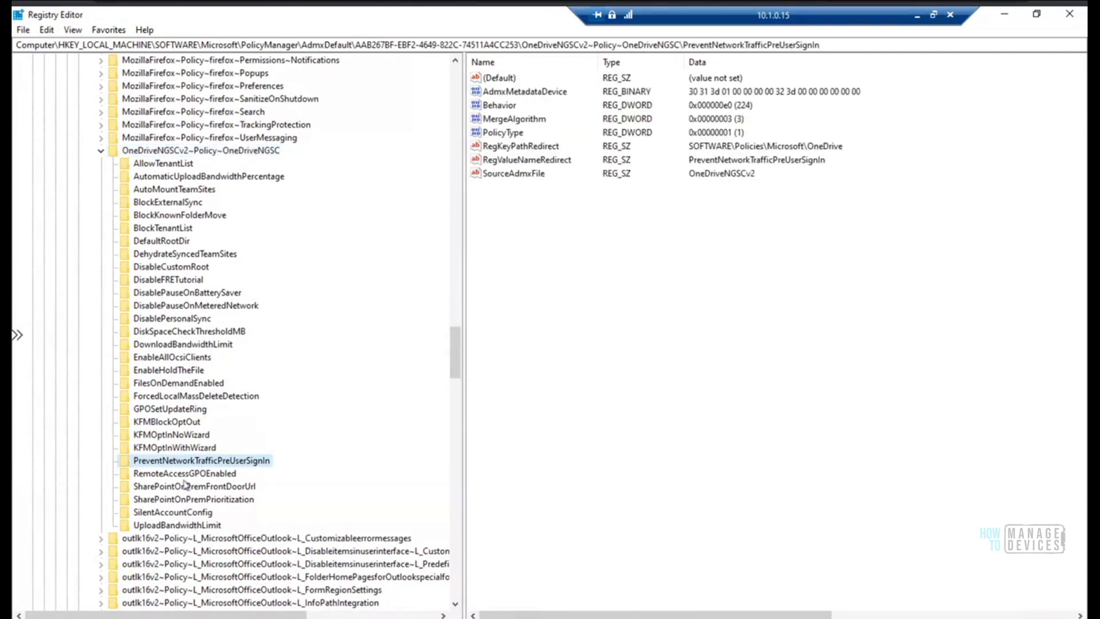
left_click(174, 319)
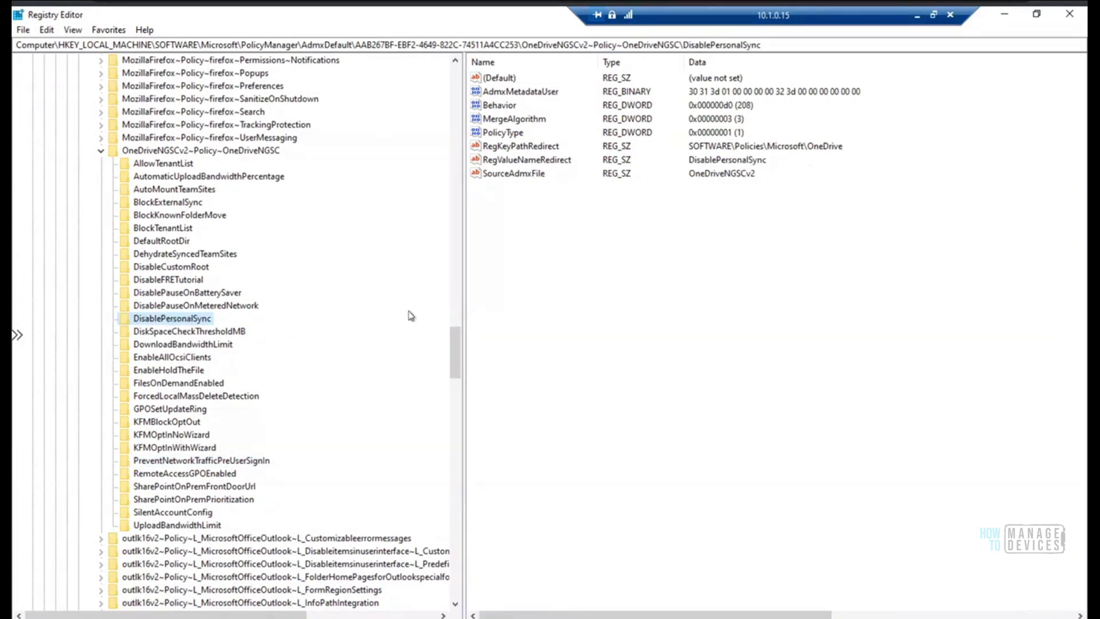
Step: Select the Microsoft key under HKEY_LOCAL_MACHINE\SOFTWARE\Policies and refresh the registry view
scroll(450, 346, "down", 20)
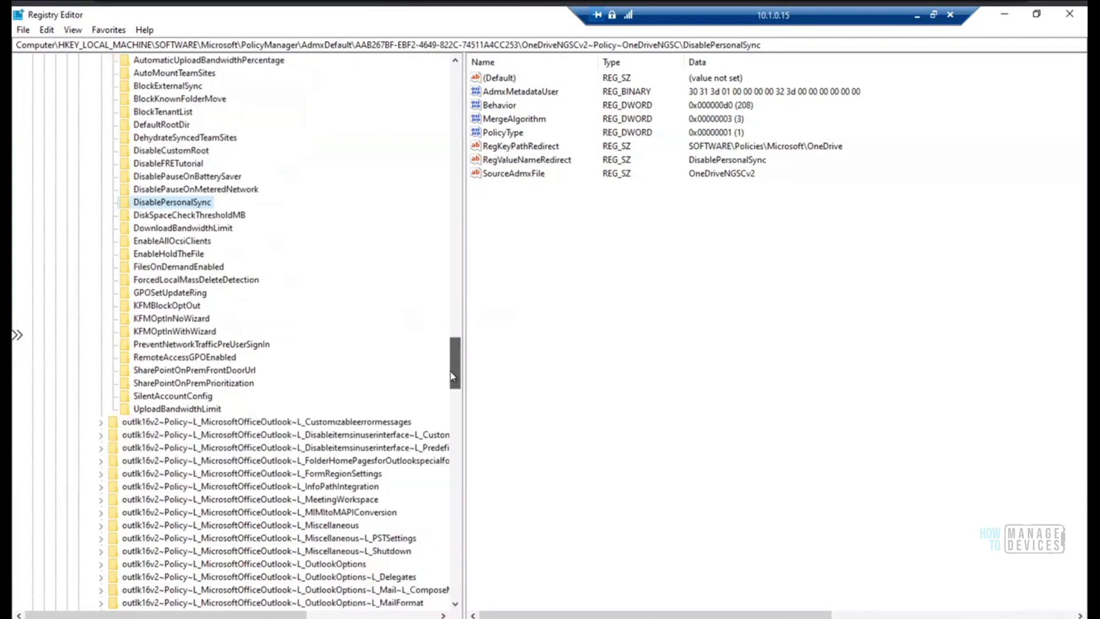
scroll(448, 477, "down", 20)
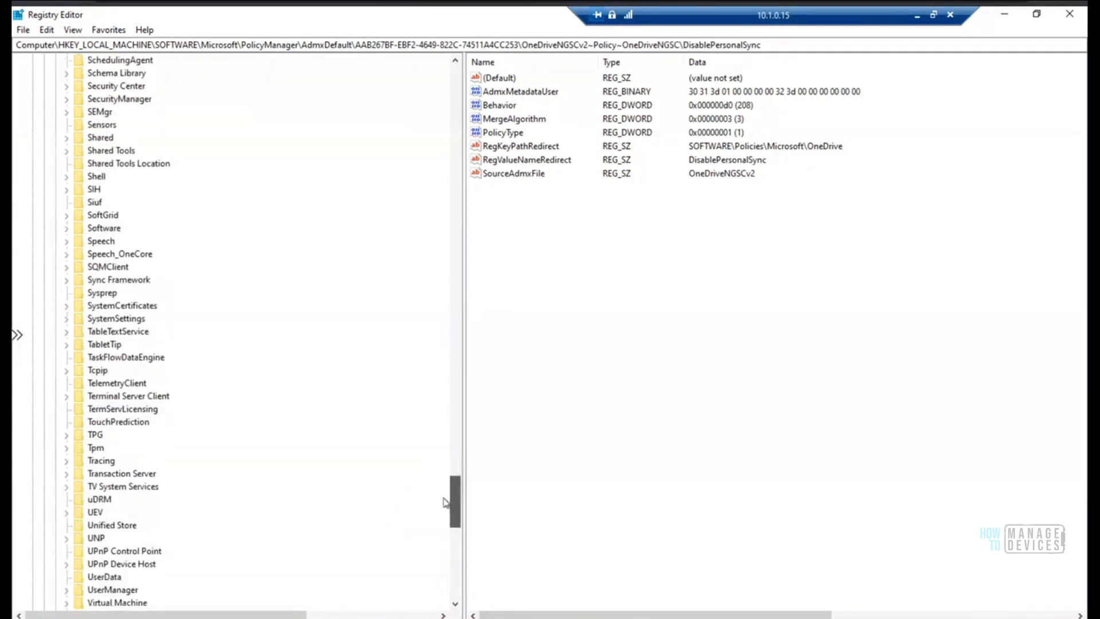
scroll(444, 534, "down", 10)
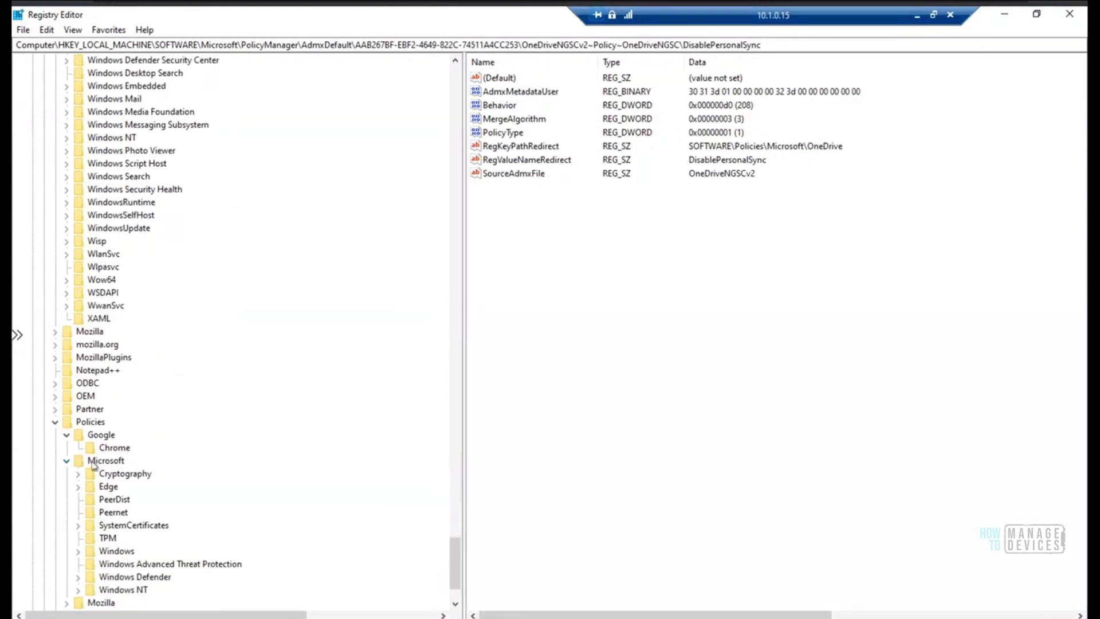
left_click(109, 462)
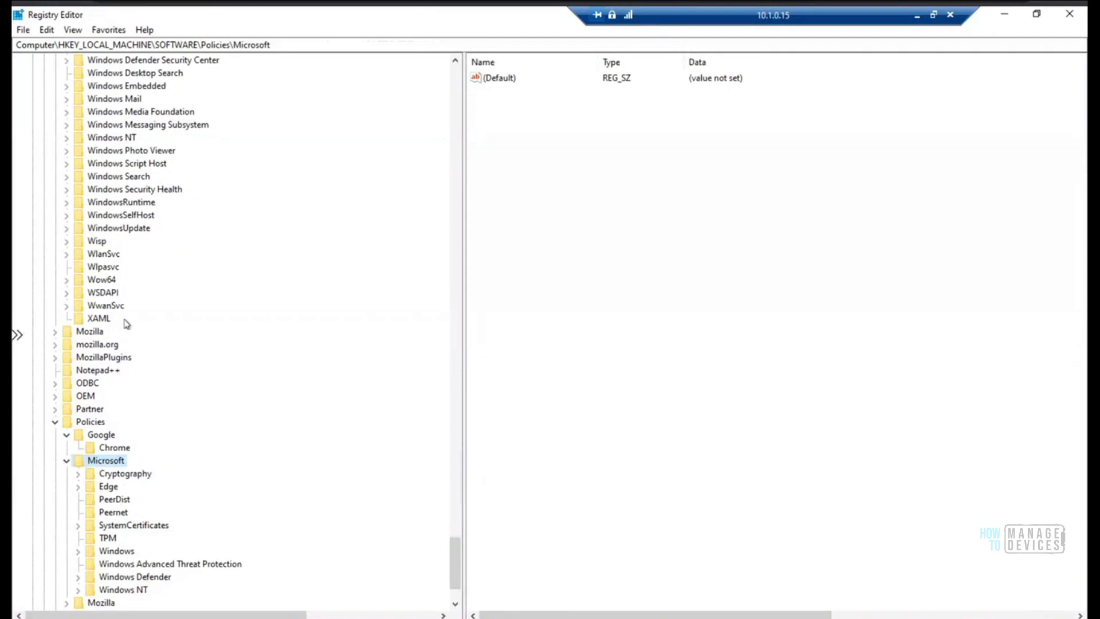
left_click(73, 31)
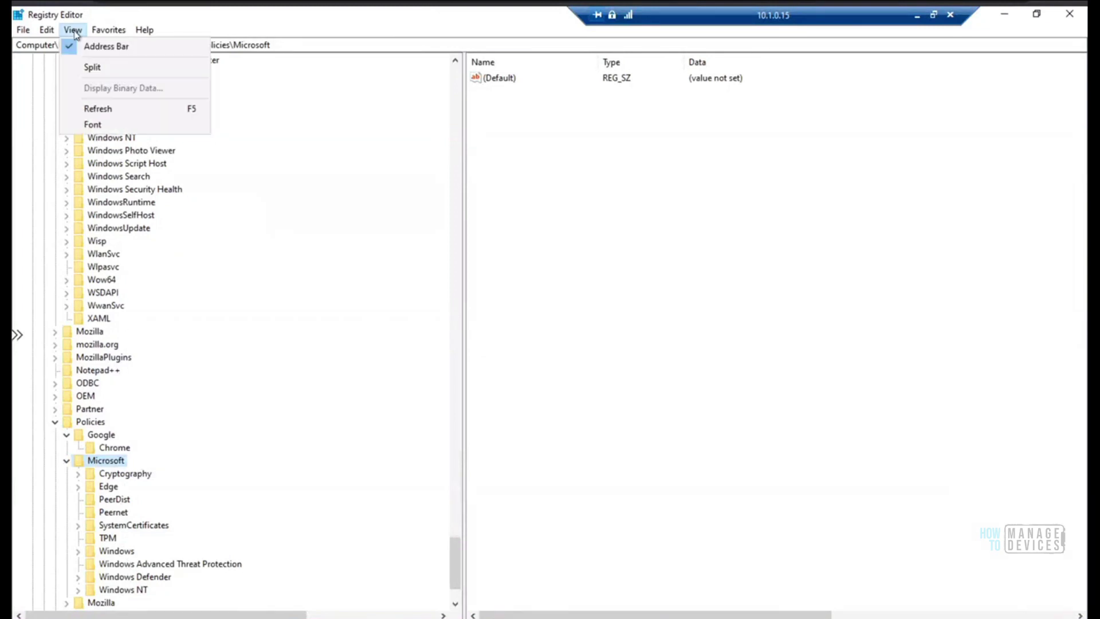
left_click(104, 110)
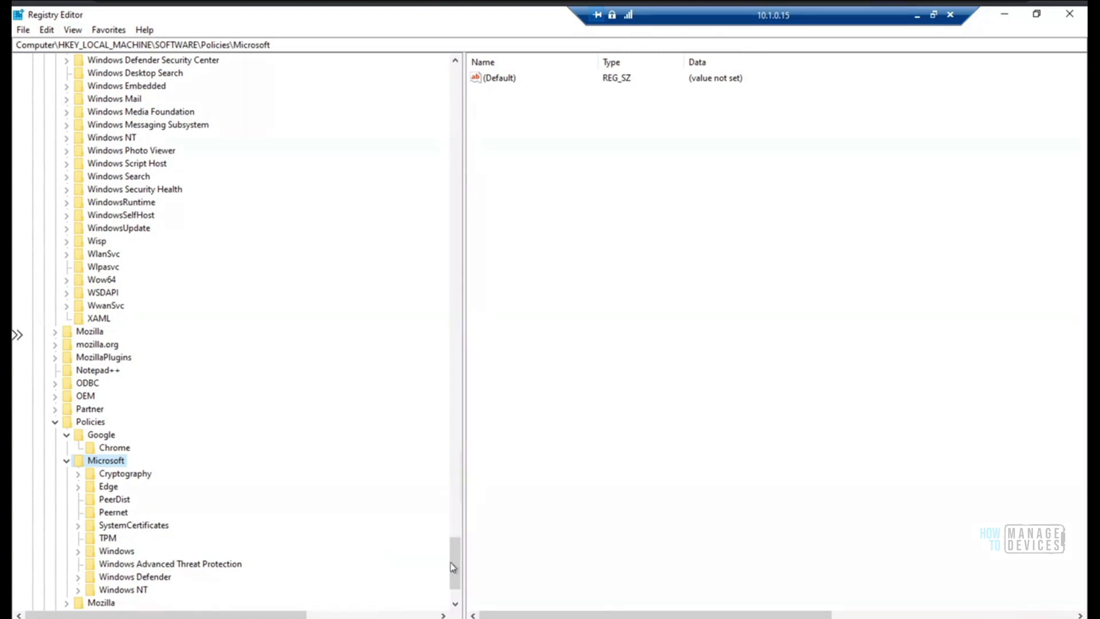
Step: Select the parent Policies key under HKEY_LOCAL_MACHINE\SOFTWARE and refresh the registry view again
scroll(452, 569, "down", 3)
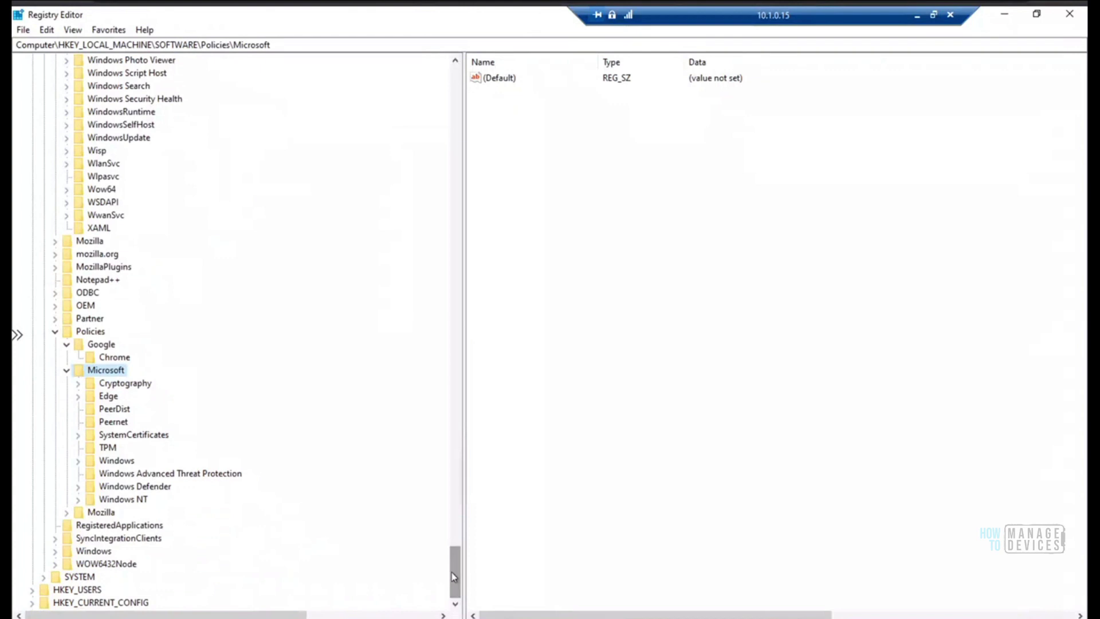
left_click(92, 332)
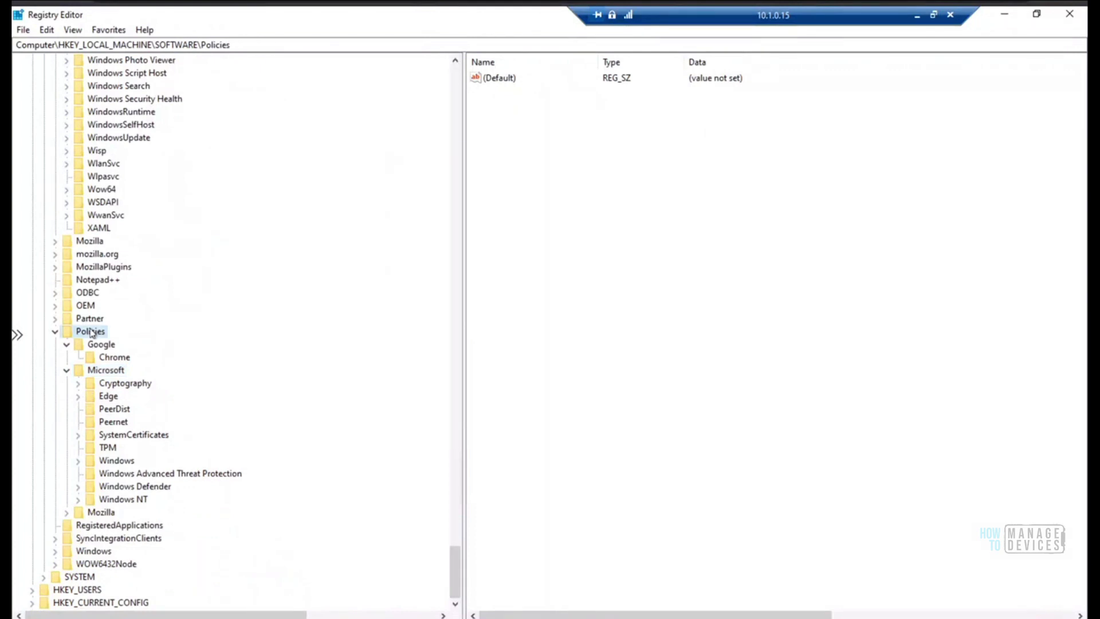
left_click(69, 30)
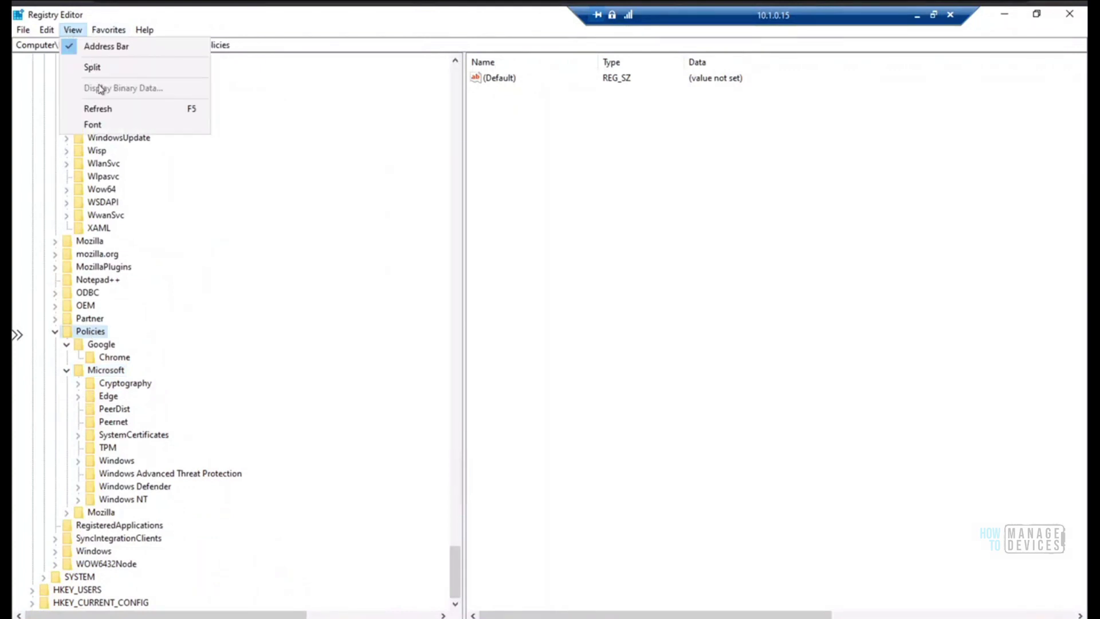
left_click(103, 110)
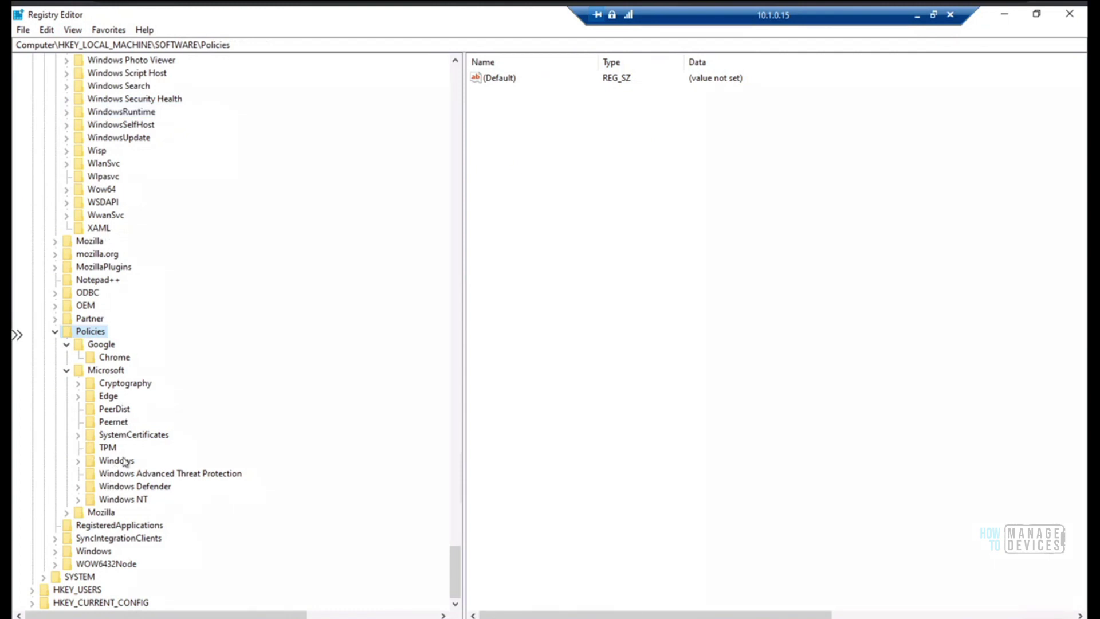
Step: Expand the Windows key under Policies\Microsoft, look through its subkeys, and collapse it
left_click(80, 462)
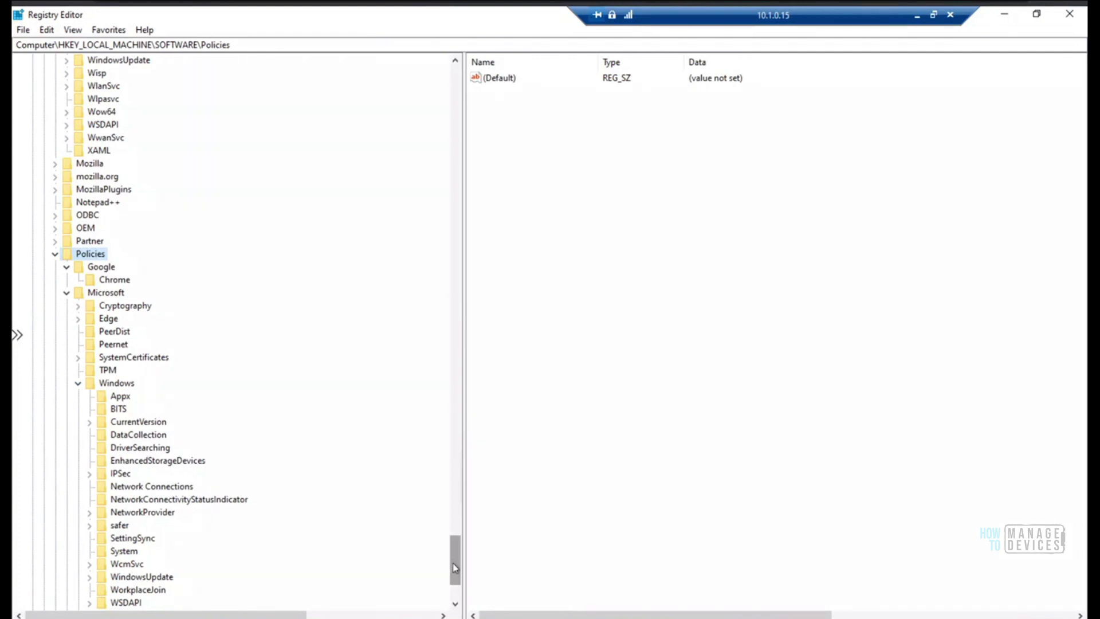
scroll(454, 564, "down", 3)
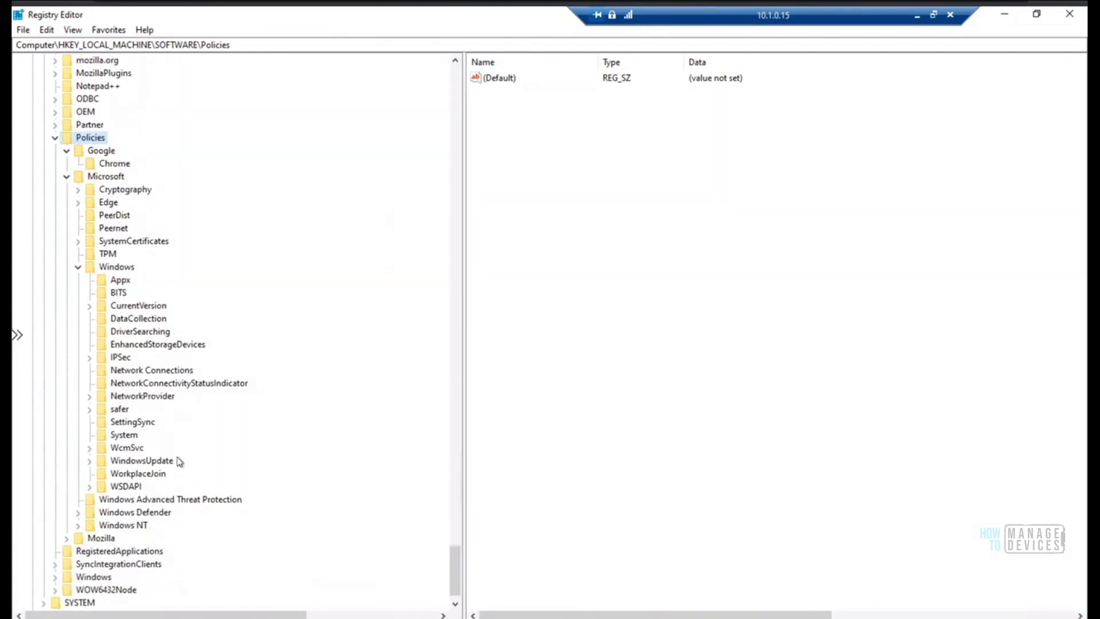
left_click(78, 267)
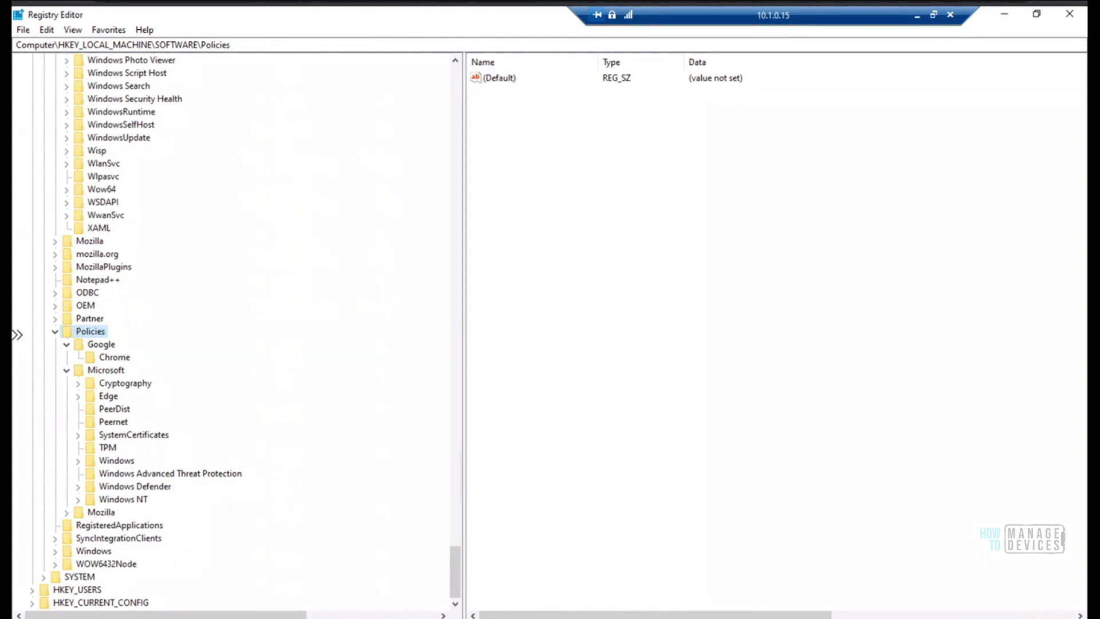
Step: Switch to Event Viewer, close the Find dialog, and browse the Admin log events to the outlk16v2 ADMX ingestion event 866
left_click(538, 618)
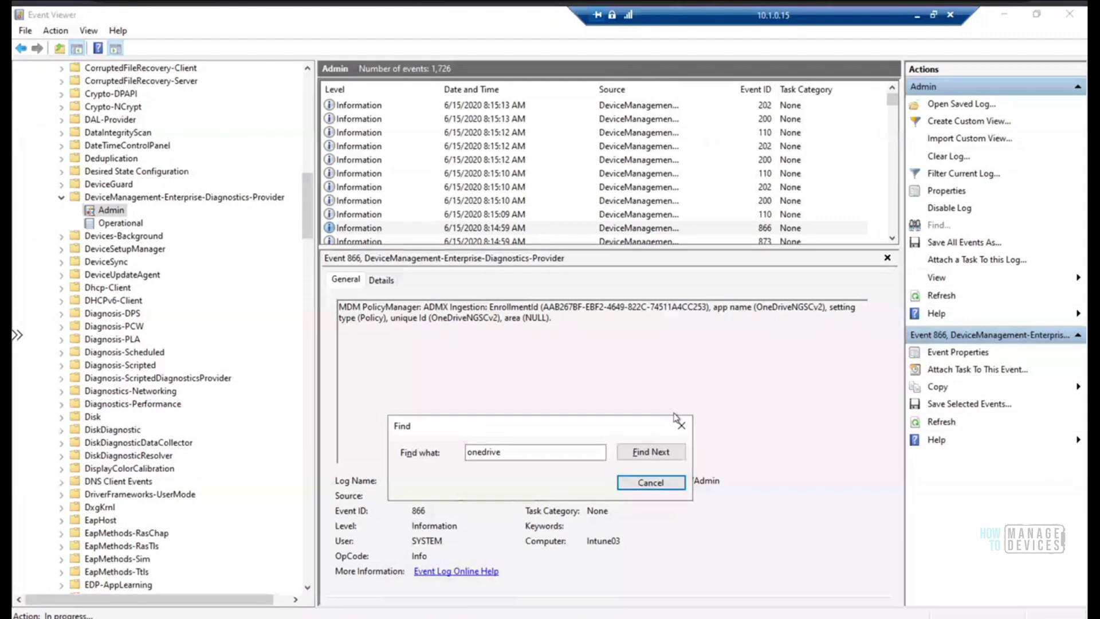
key("Escape")
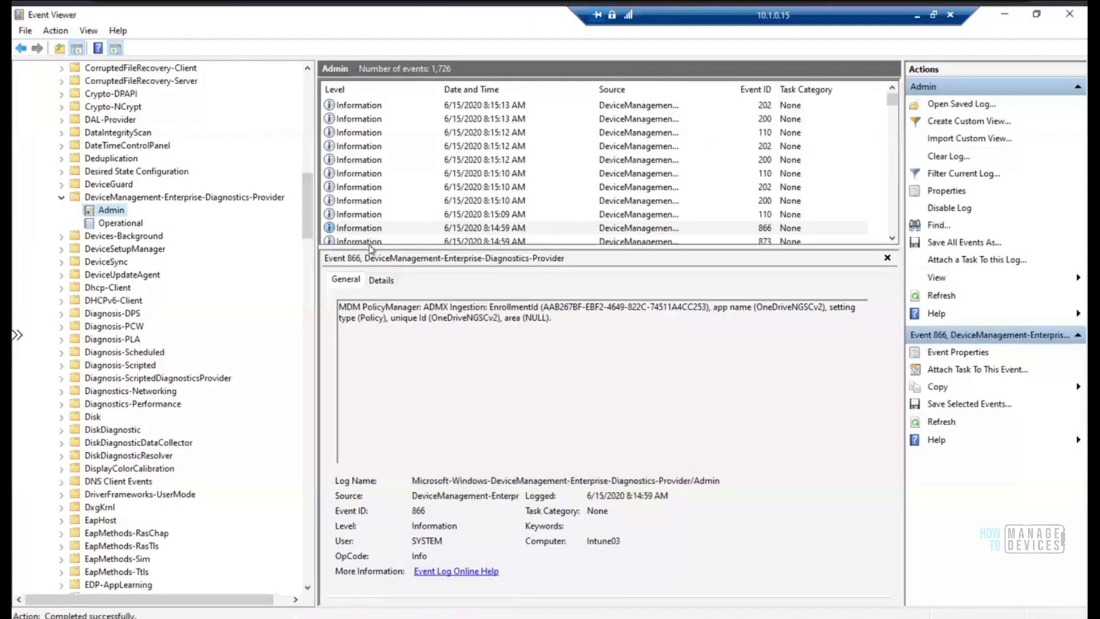
key("Down")
key("Down")
key("Down")
key("Down")
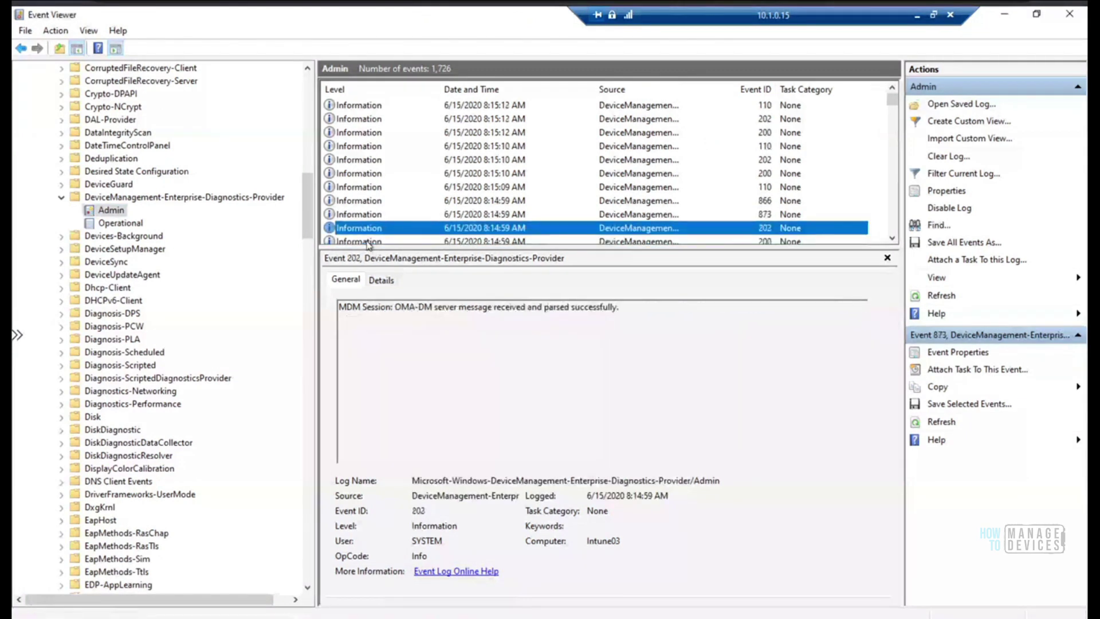
key("Down")
key("Down")
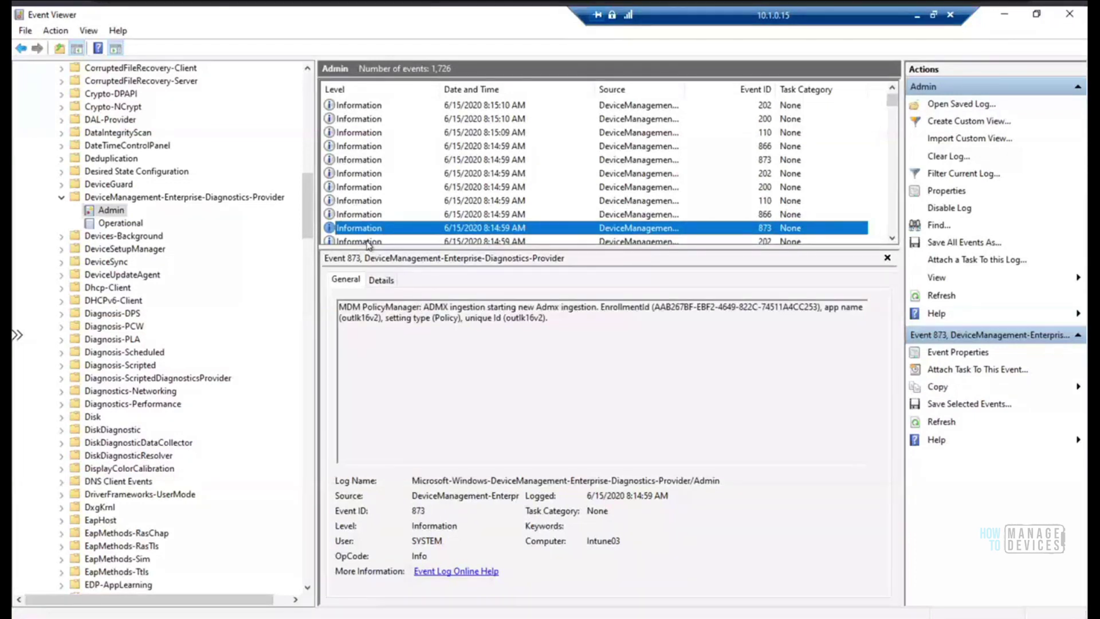
key("Down")
key("Down")
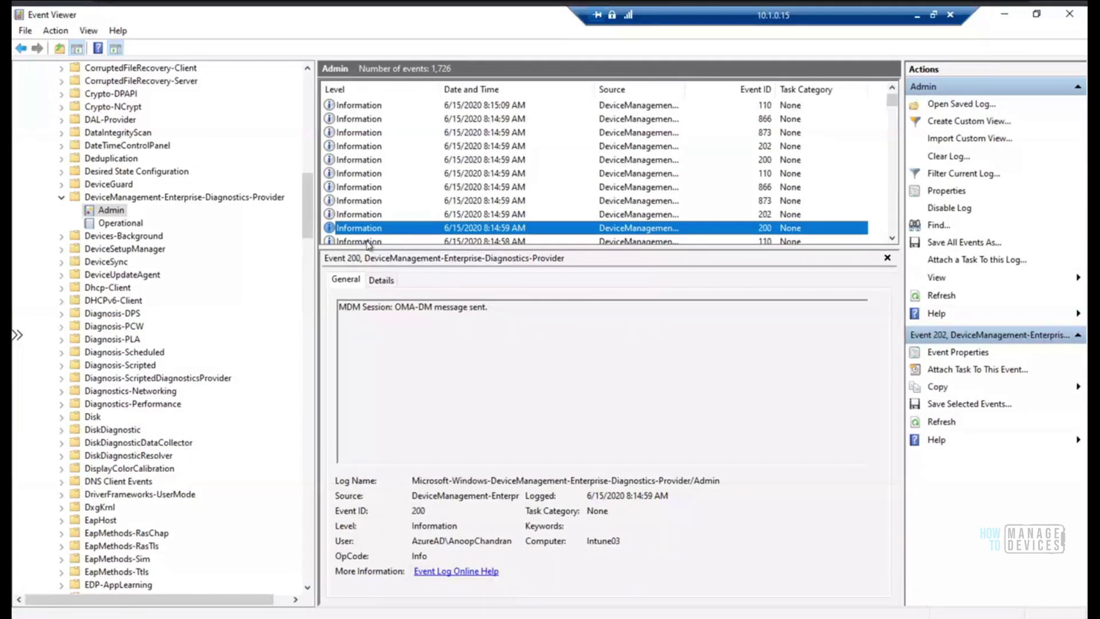
key("Down")
key("Down")
key("Down")
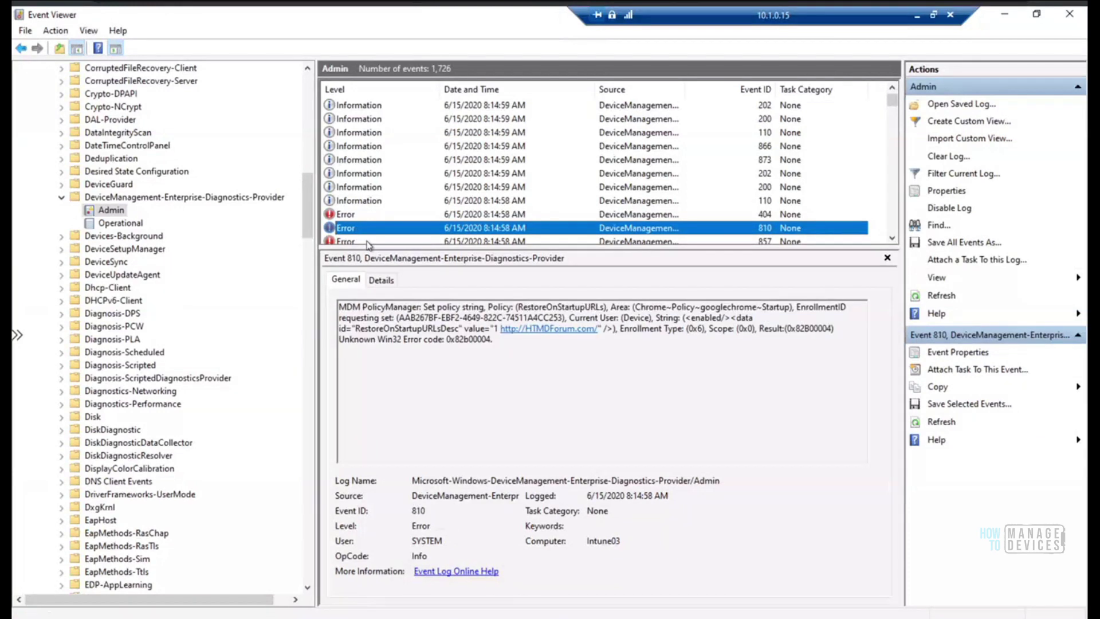
key("Up")
key("Up")
key("Up")
key("Up")
key("Up")
key("Up")
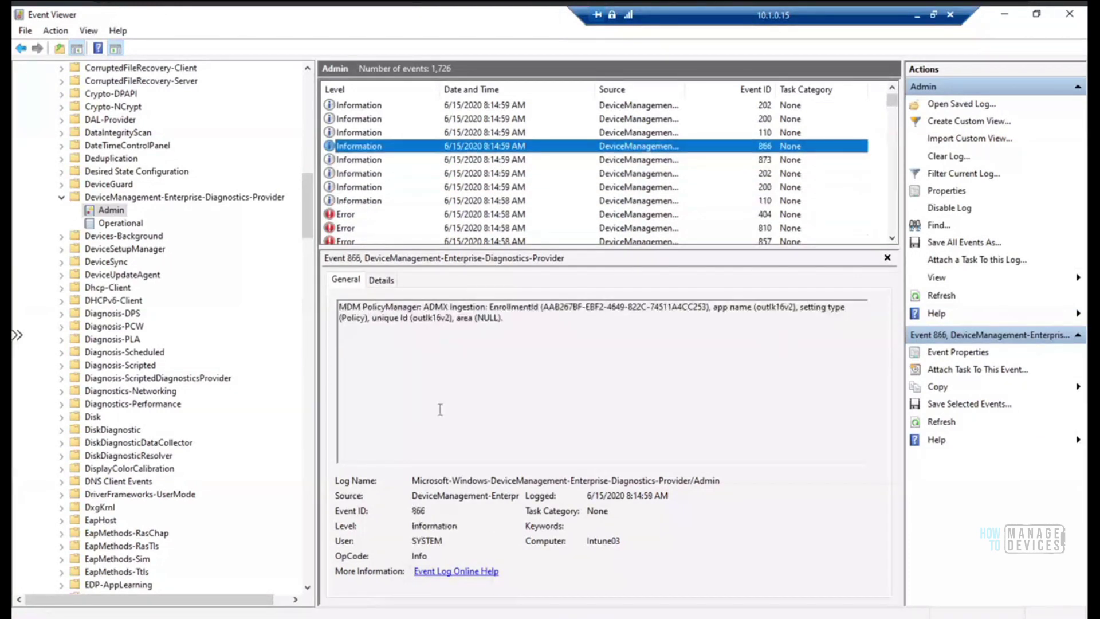
Step: Switch to the Endpoint Manager admin center and reload the Administrative template profile's device status and user status reports repeatedly
left_click(917, 16)
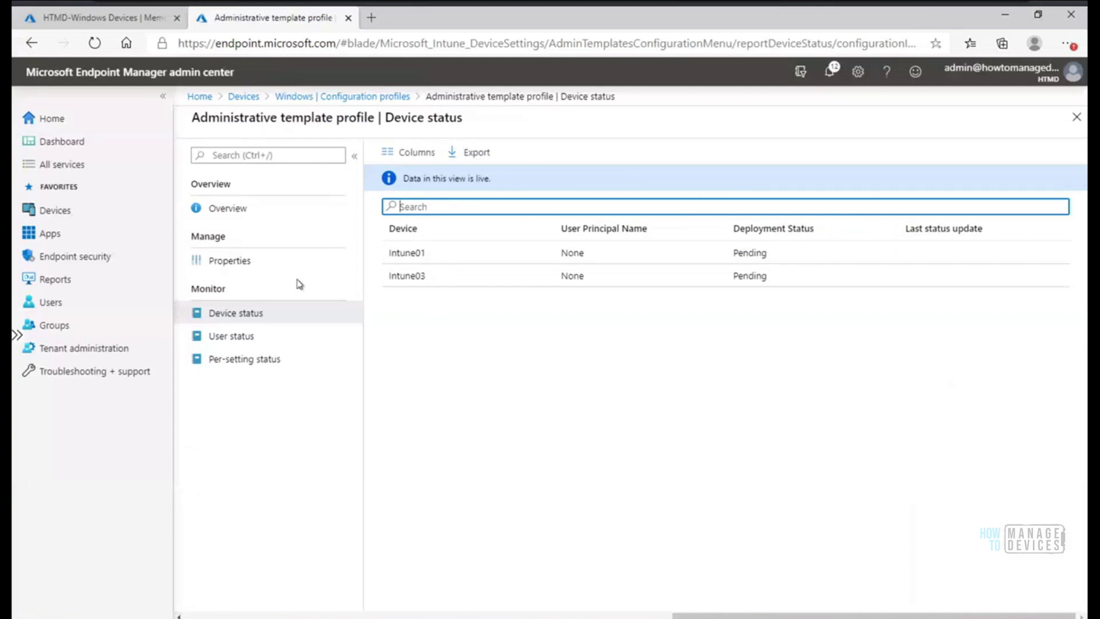
left_click(244, 337)
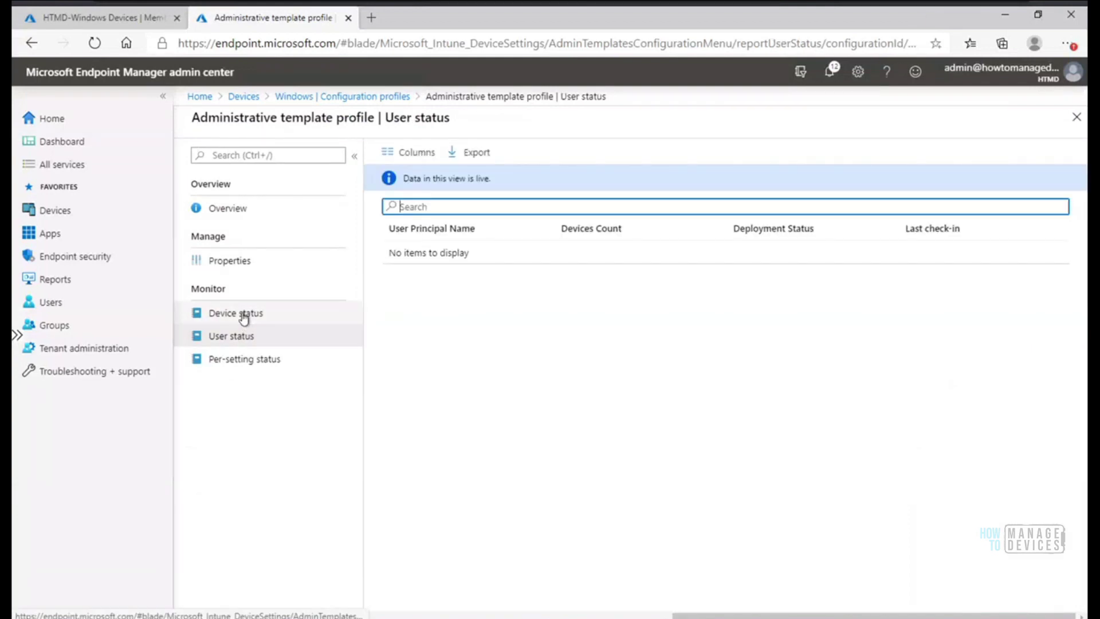
left_click(243, 315)
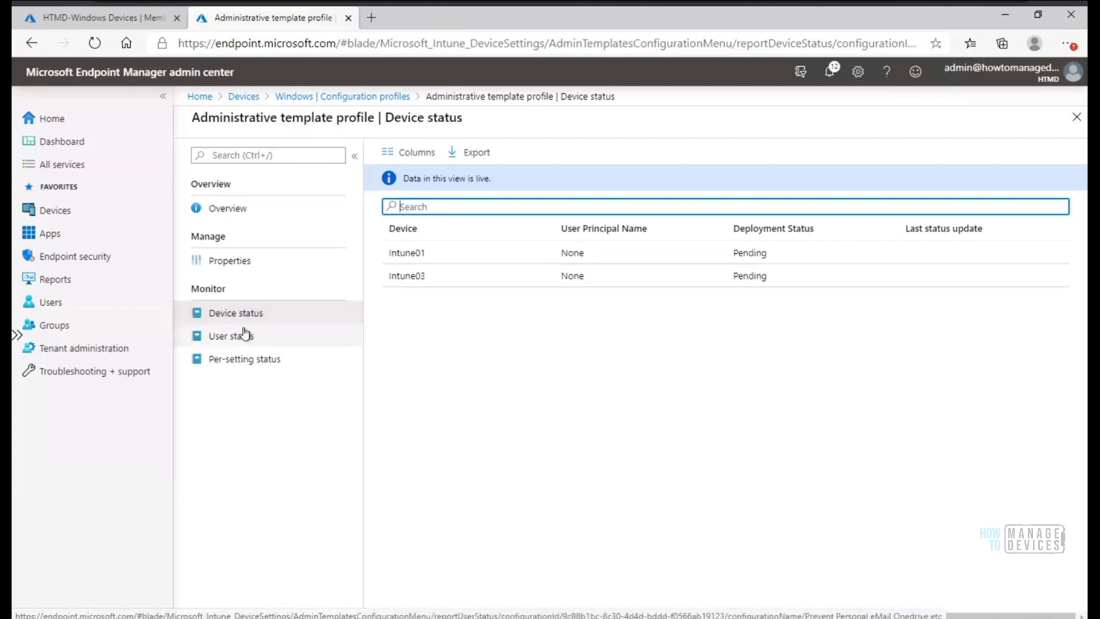
left_click(241, 337)
left_click(246, 314)
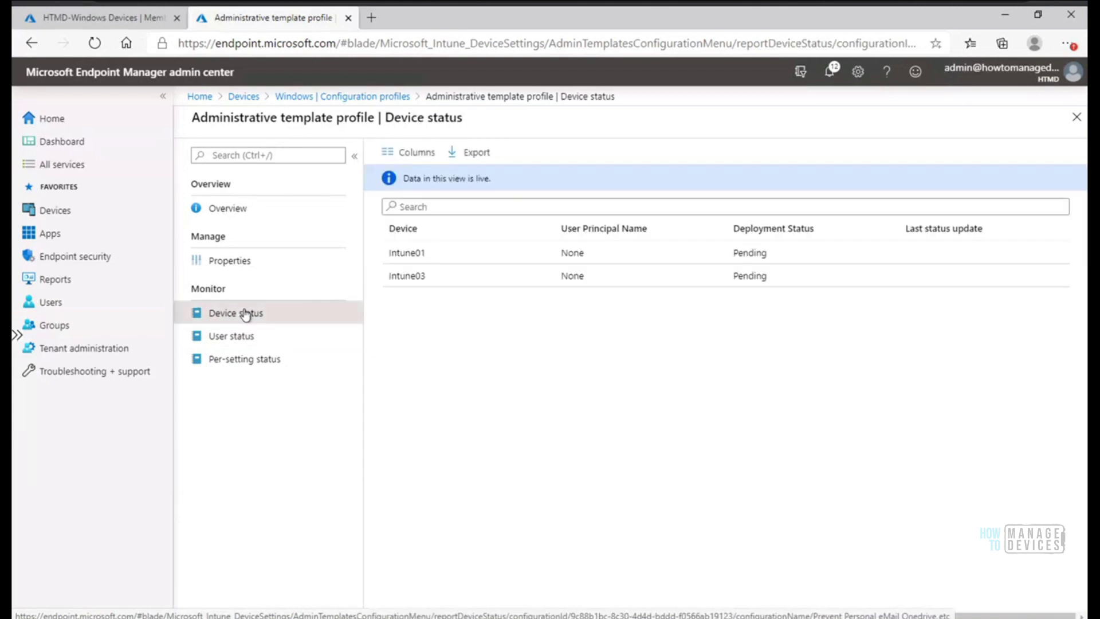
left_click(245, 336)
left_click(246, 315)
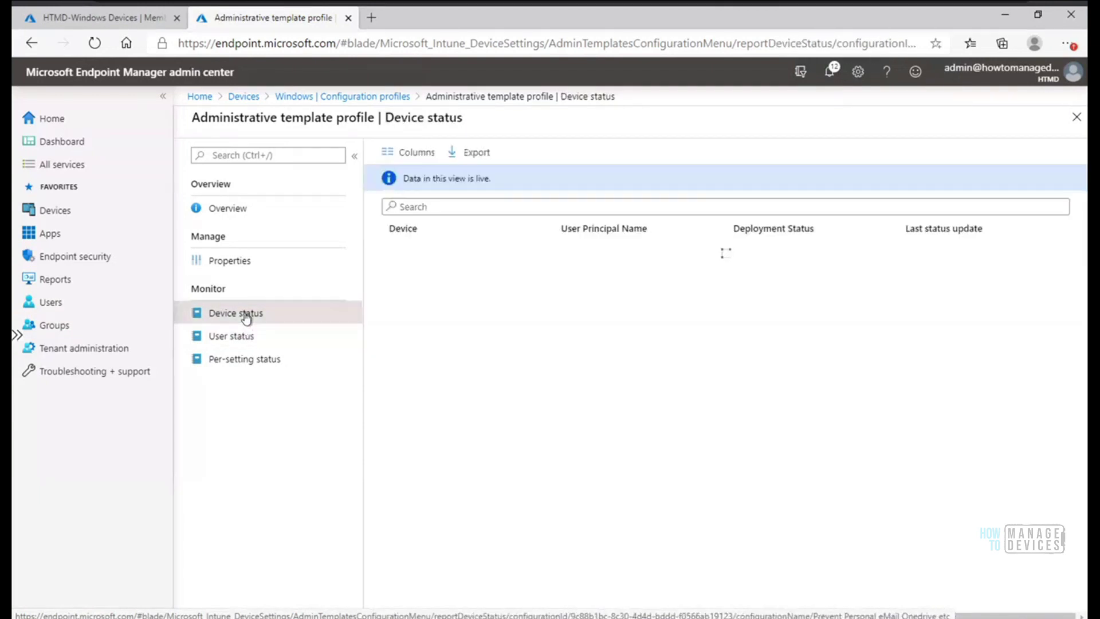
left_click(245, 336)
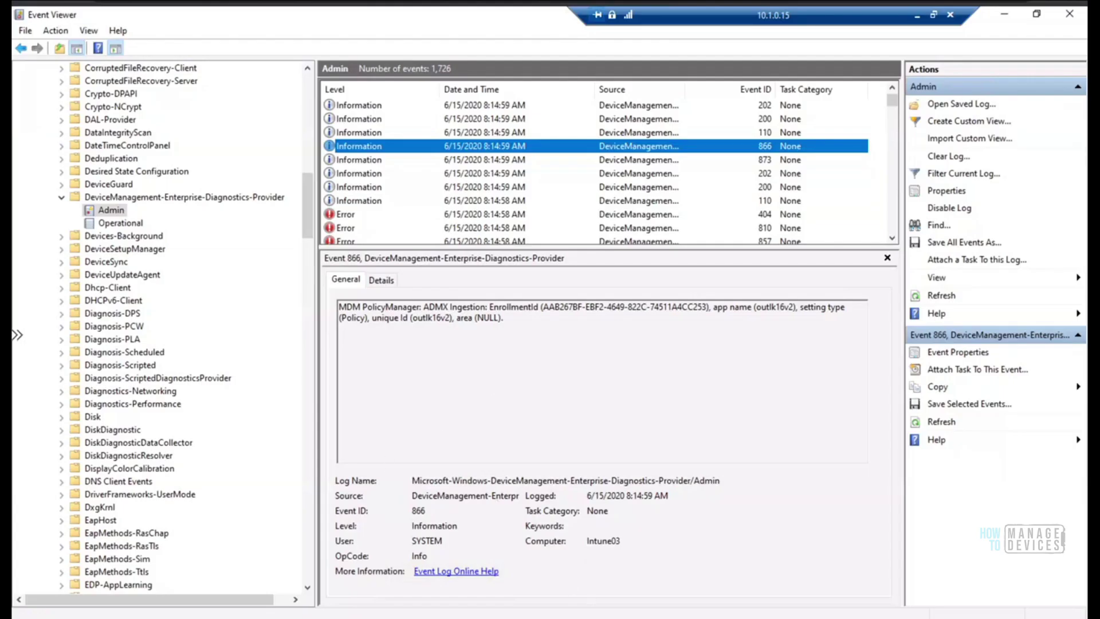
Step: Check the Policies key in Registry Editor once more, and return to the profile's device status report in the admin center
key("alt+Tab")
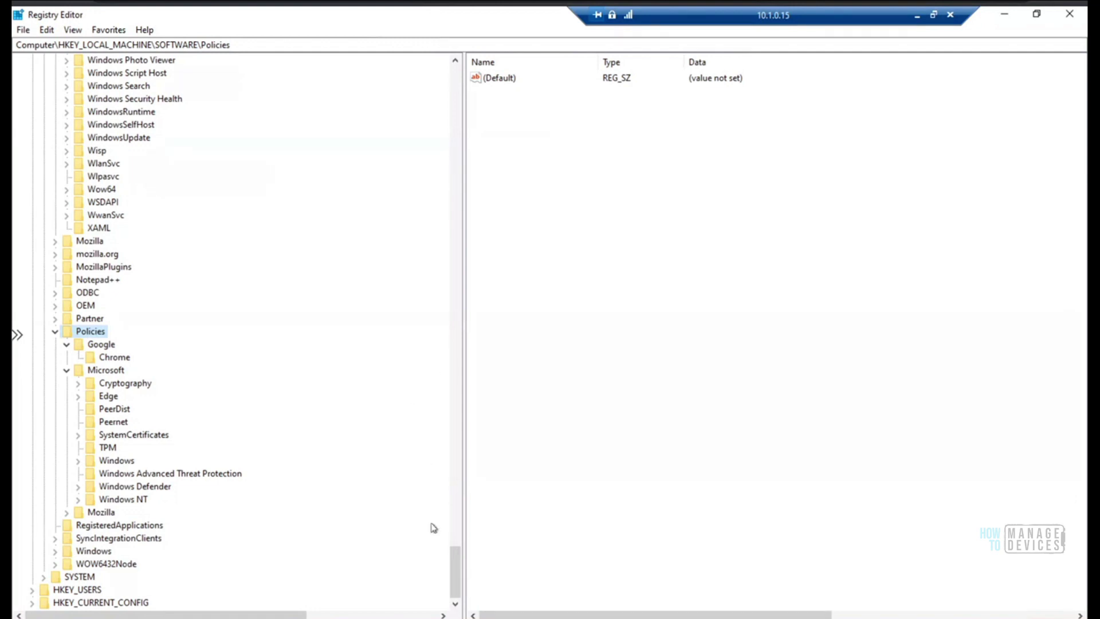
left_click(915, 20)
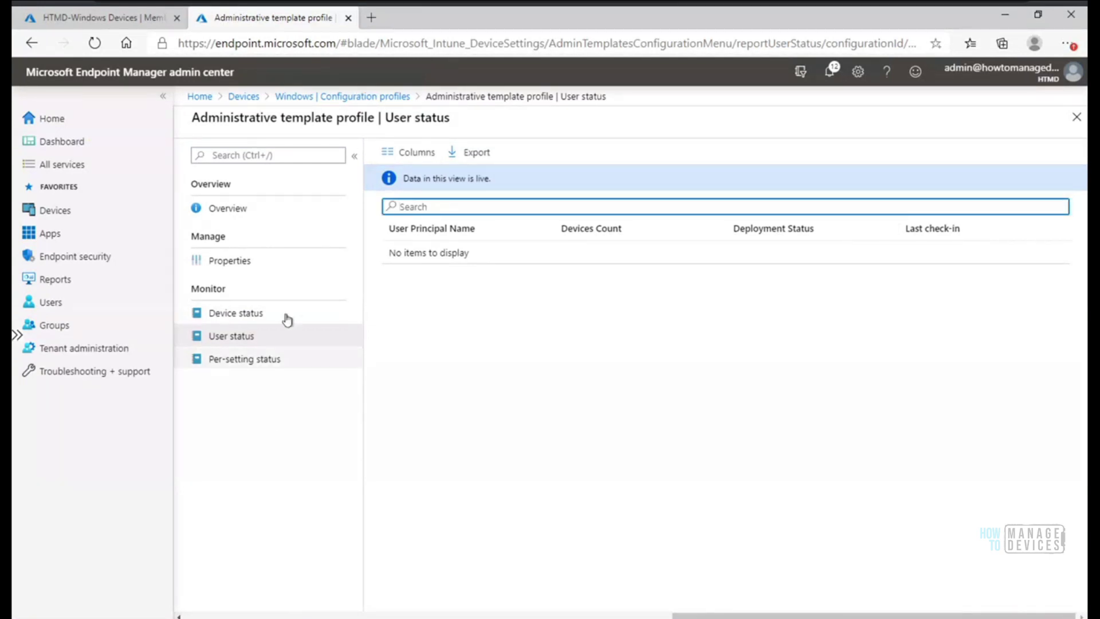
left_click(252, 315)
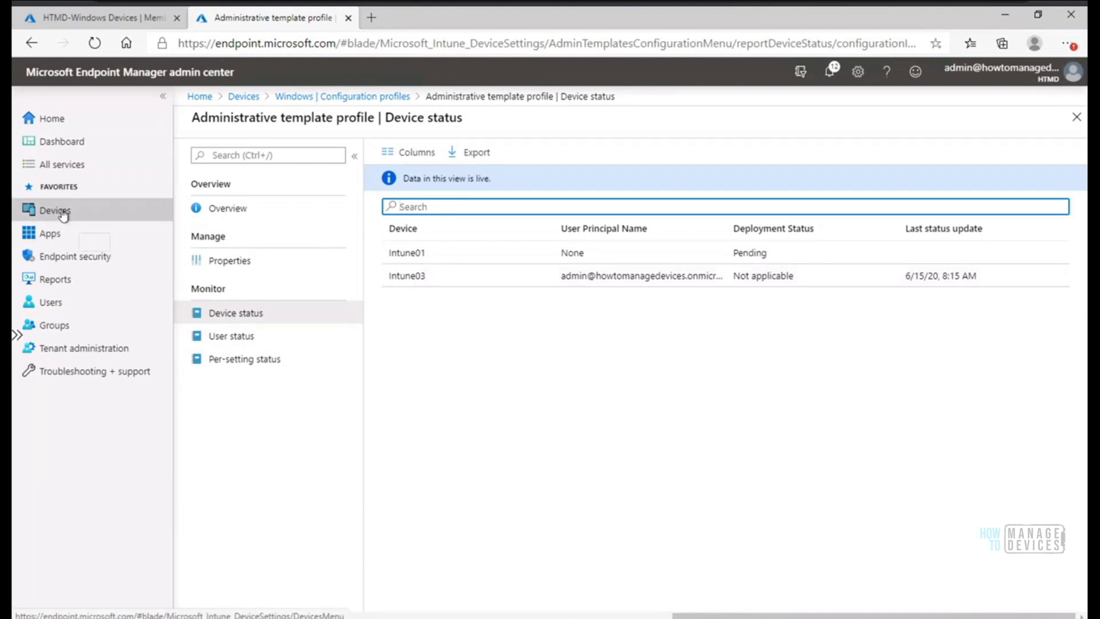
Step: Open the Intune02 device from the Windows devices list and review its management name and overview details
left_click(57, 214)
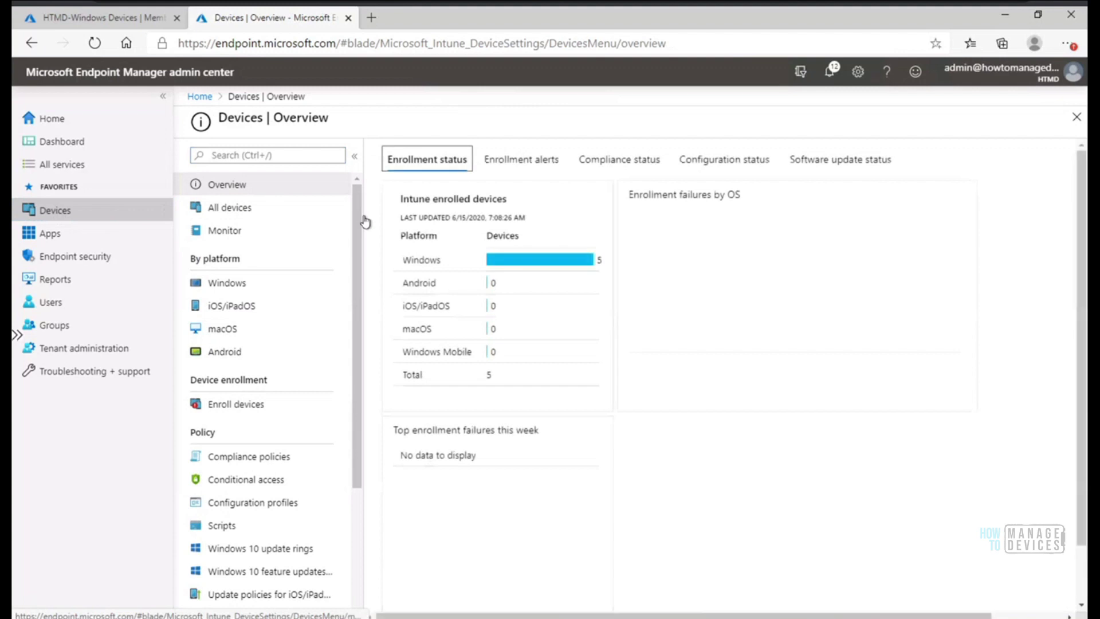
left_click(217, 208)
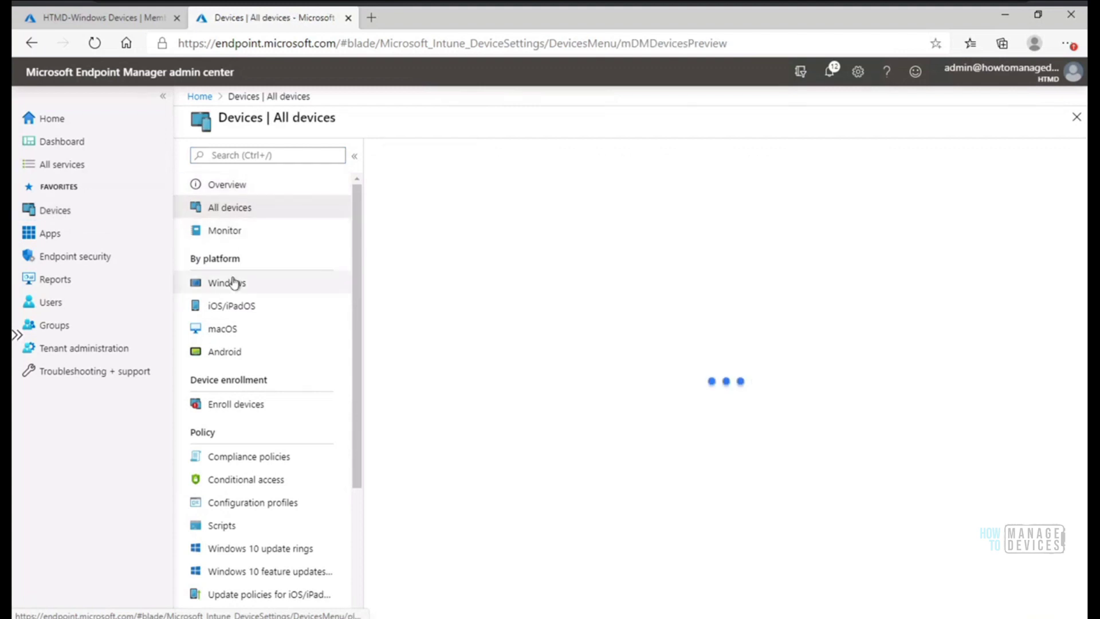
left_click(234, 282)
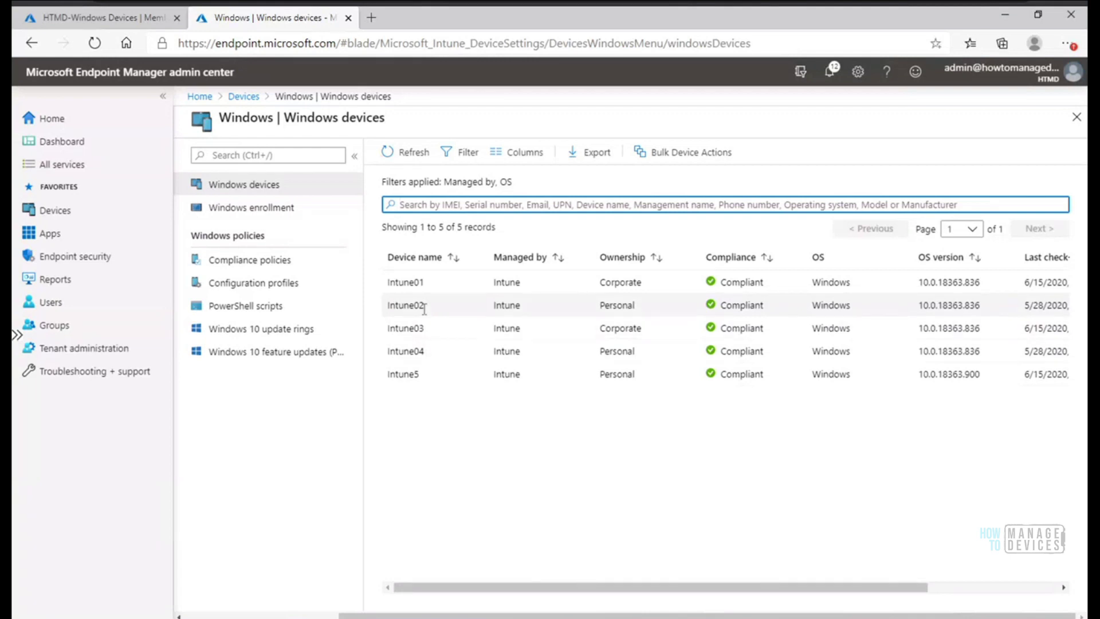
left_click(424, 308)
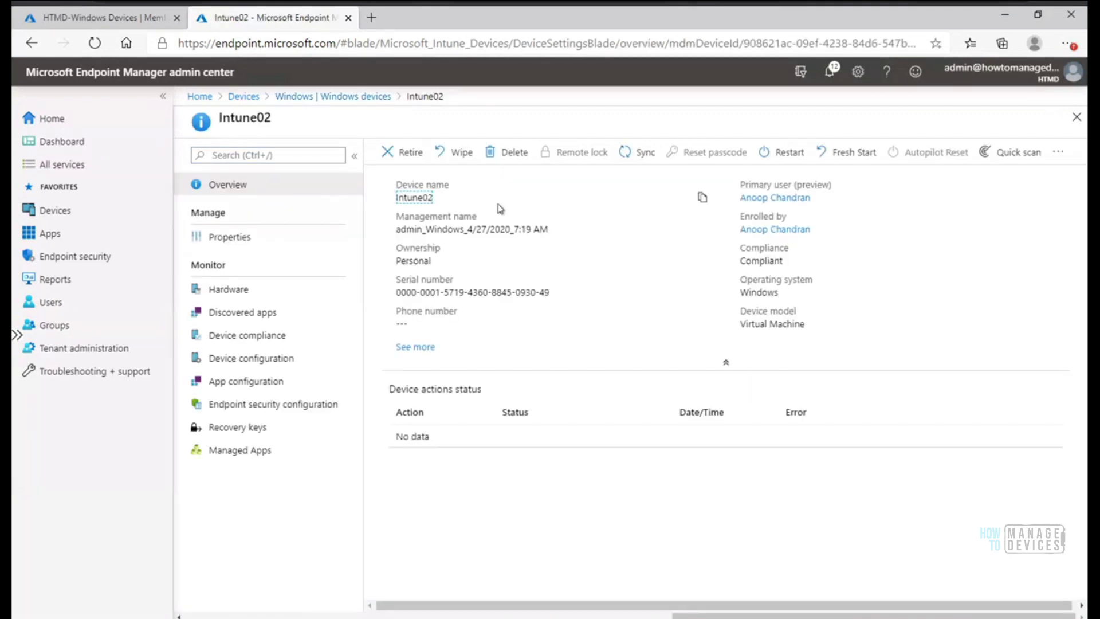
left_click_drag(550, 229, 461, 232)
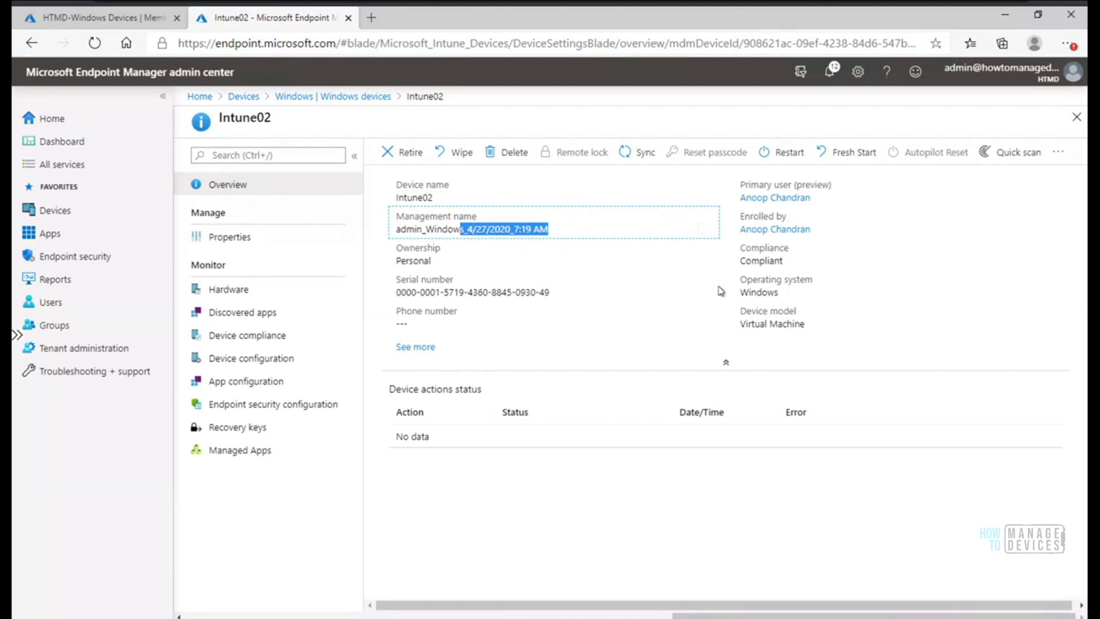
triple_click(737, 327)
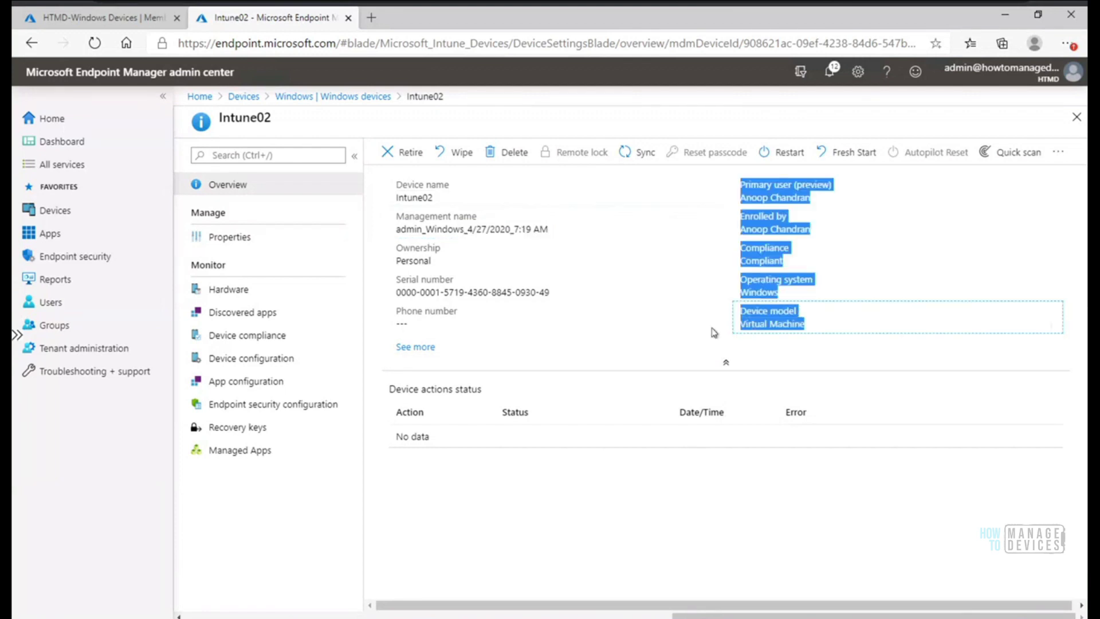
left_click(664, 307)
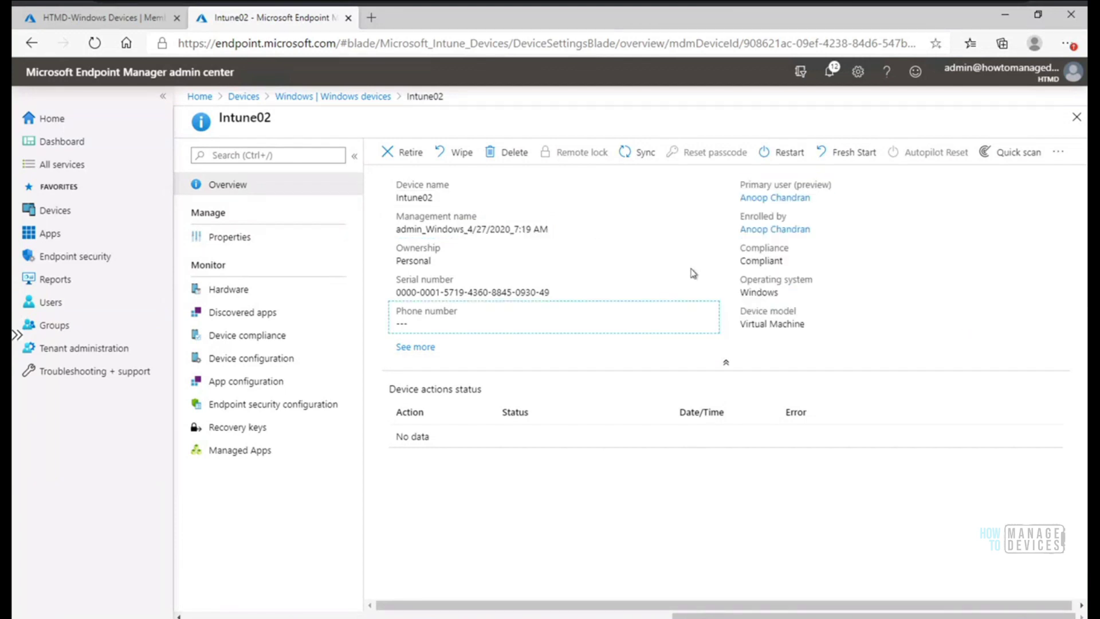
left_click(502, 160)
left_click(421, 254)
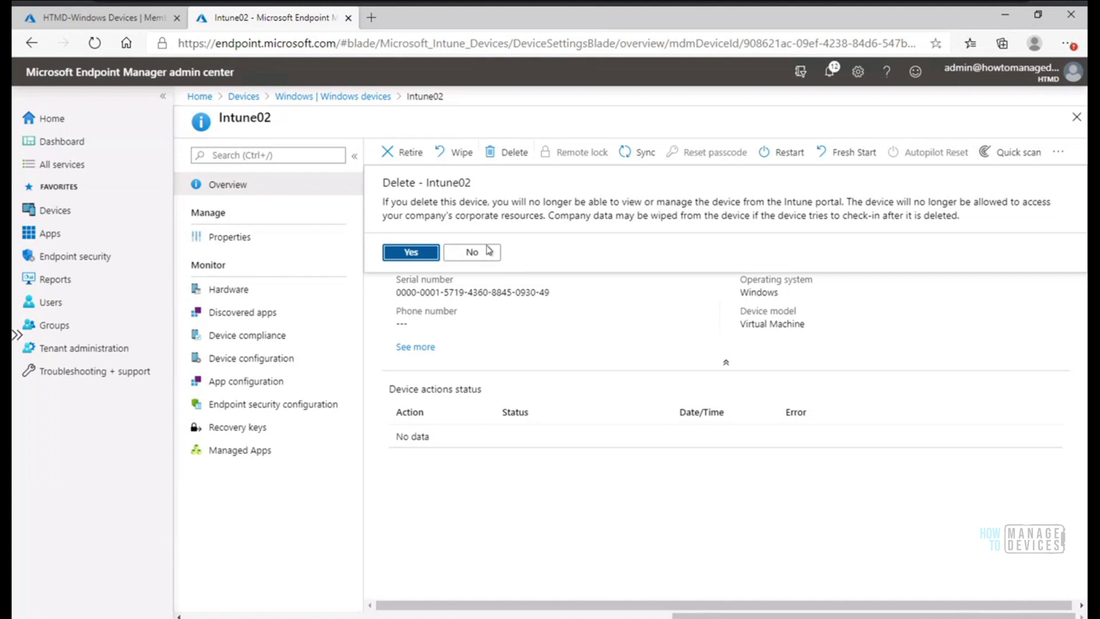
left_click(485, 253)
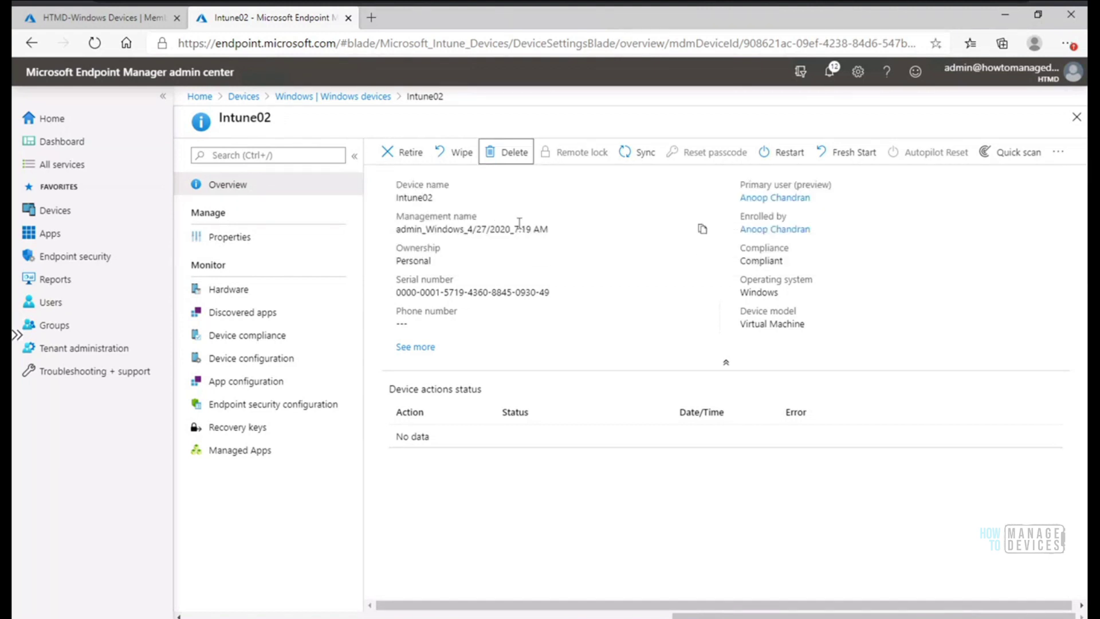
Step: Copy the Intune02 device name, delete that device from Intune, and dismiss the notification
left_click_drag(404, 197, 640, 218)
left_click(699, 201)
left_click(509, 155)
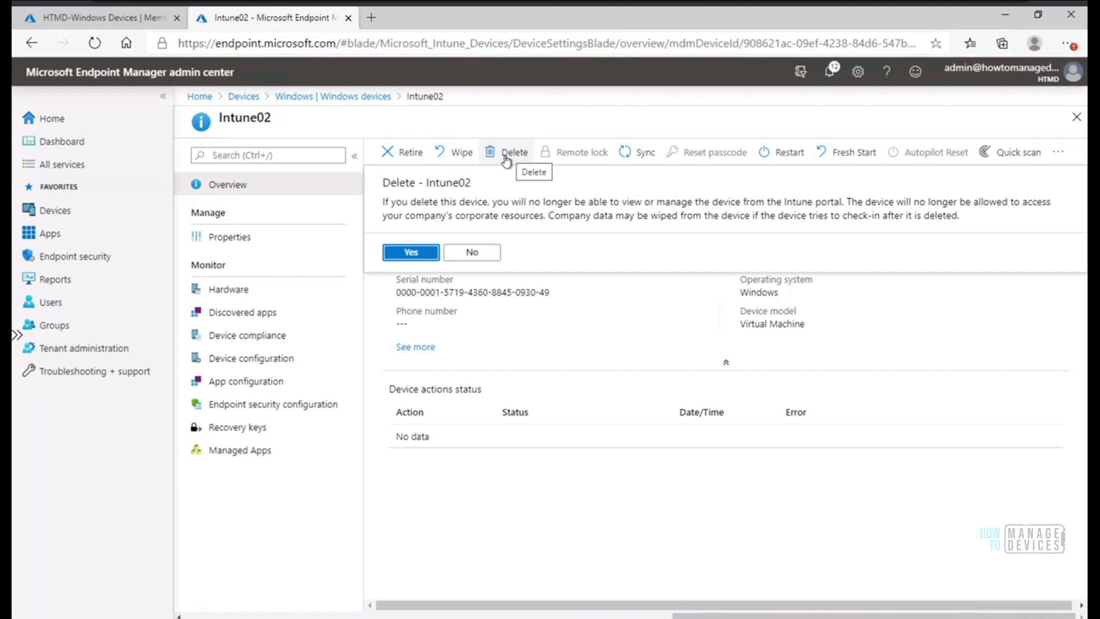
left_click(417, 252)
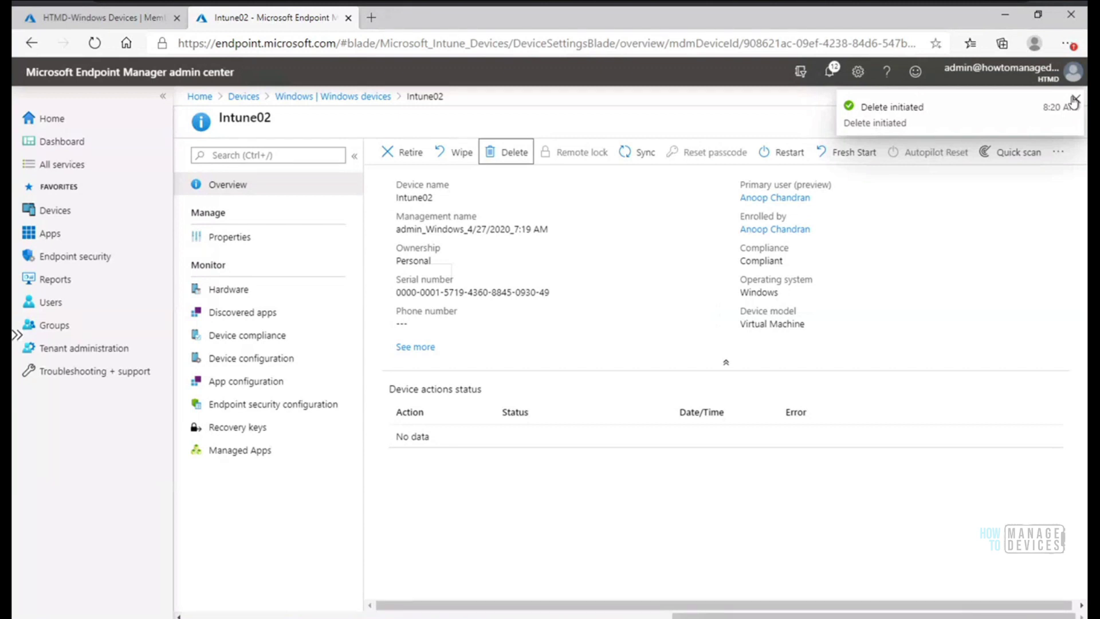
left_click(1073, 100)
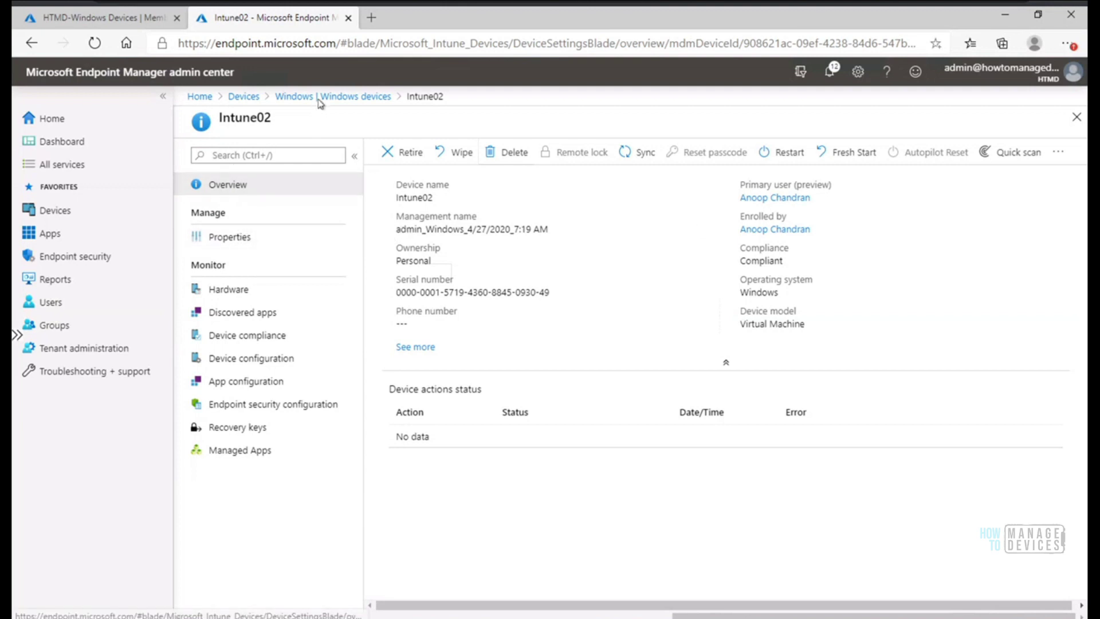
Step: Open the Intune04 device from the Windows devices list and record the name Intune02 in a new Notepad document
left_click(354, 98)
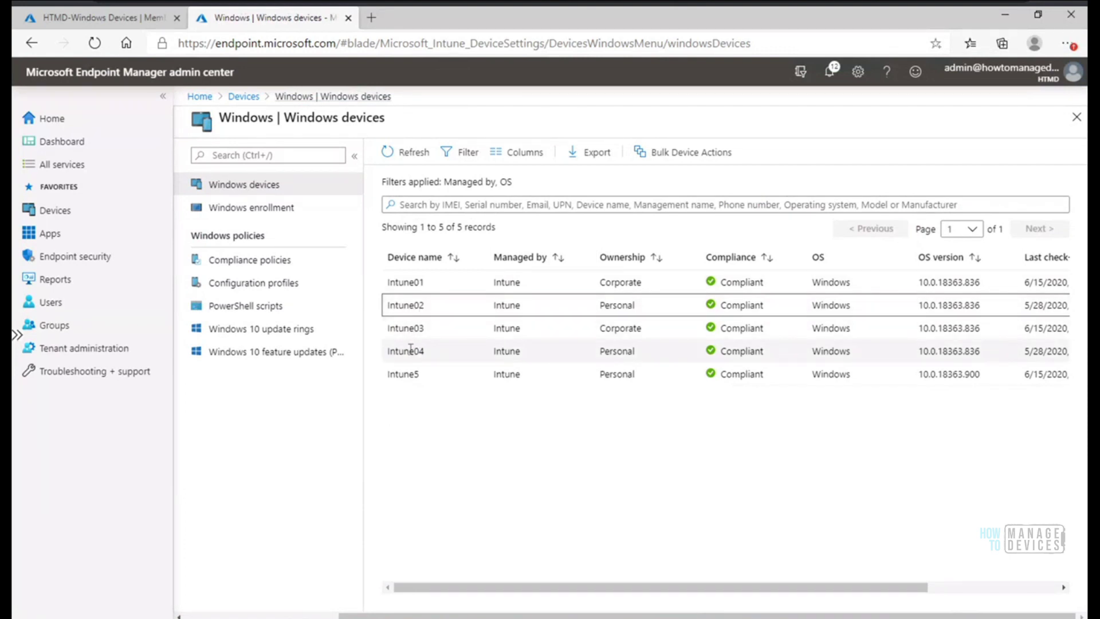
left_click(410, 349)
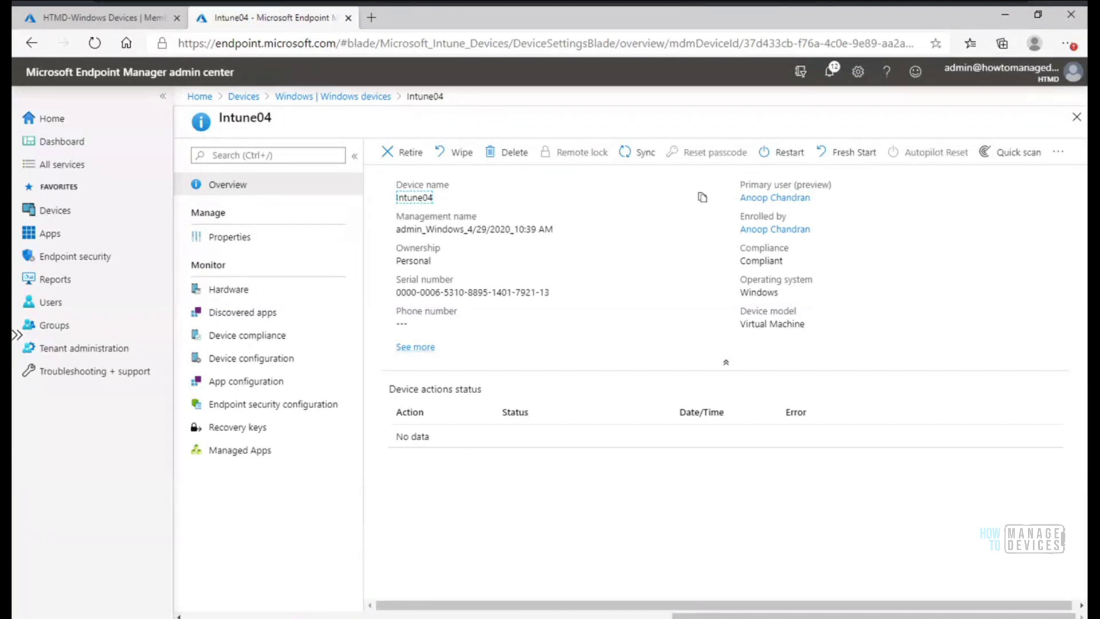
right_click(636, 616)
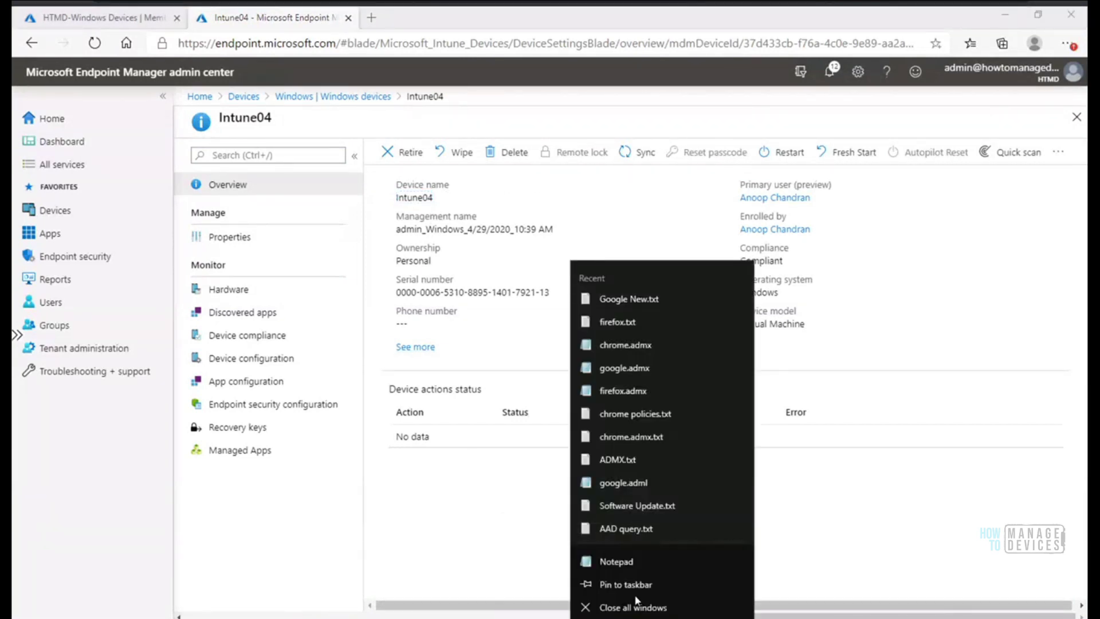
left_click(616, 562)
type("Intune02")
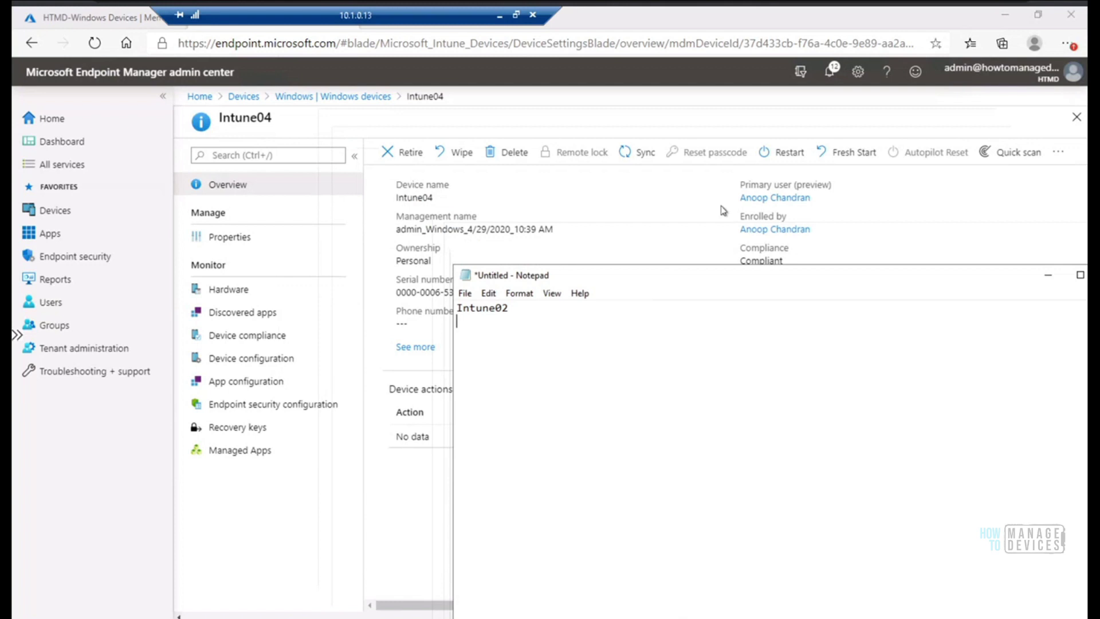
Step: Copy the Intune04 device name from its overview and add it below Intune02 in the Notepad document
left_click(703, 197)
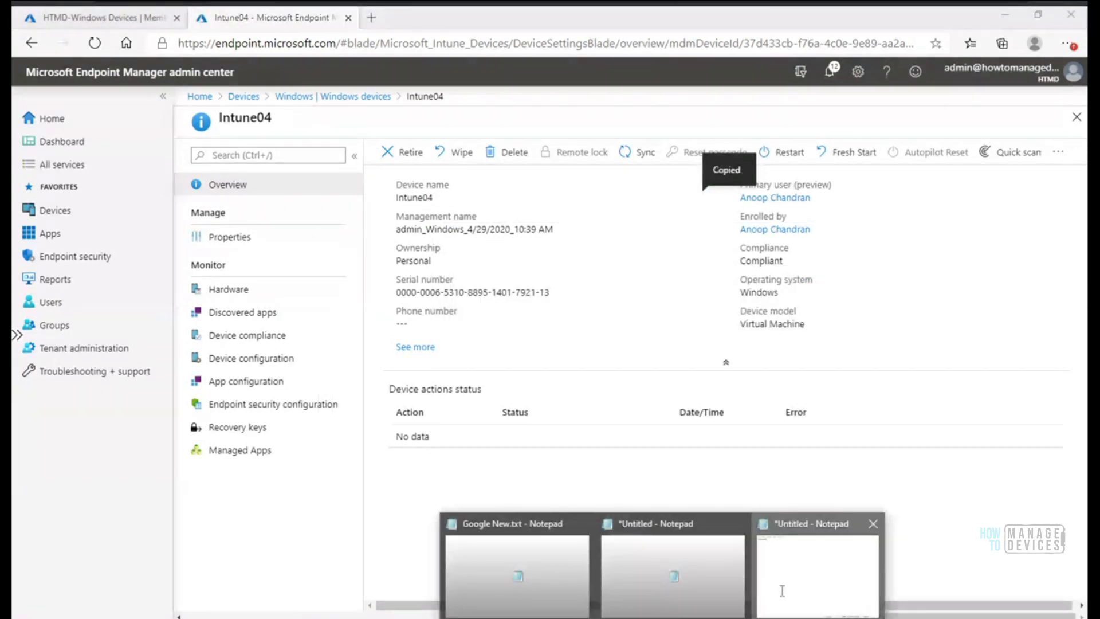
left_click(777, 596)
key("ctrl+v")
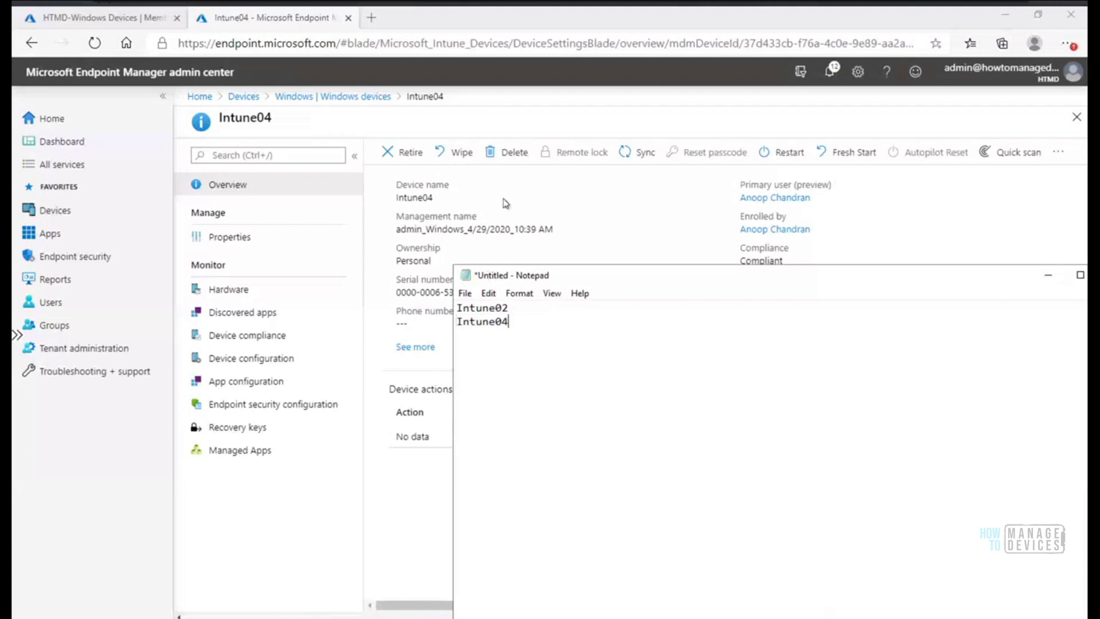
Step: Delete the Intune04 device from Intune and check the portal notifications
left_click(511, 158)
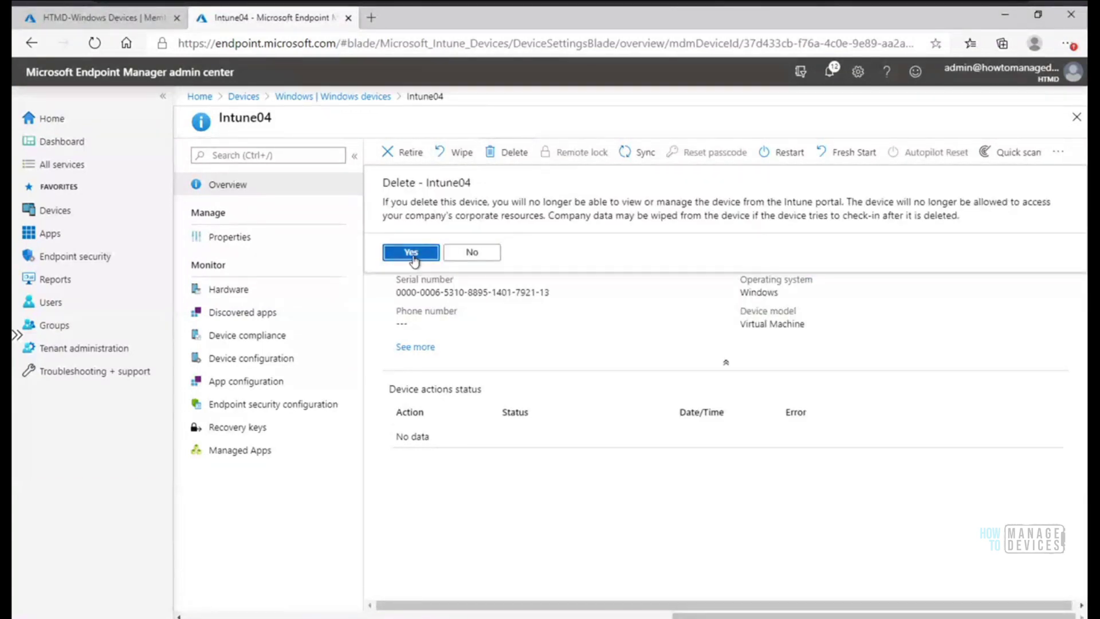
left_click(411, 253)
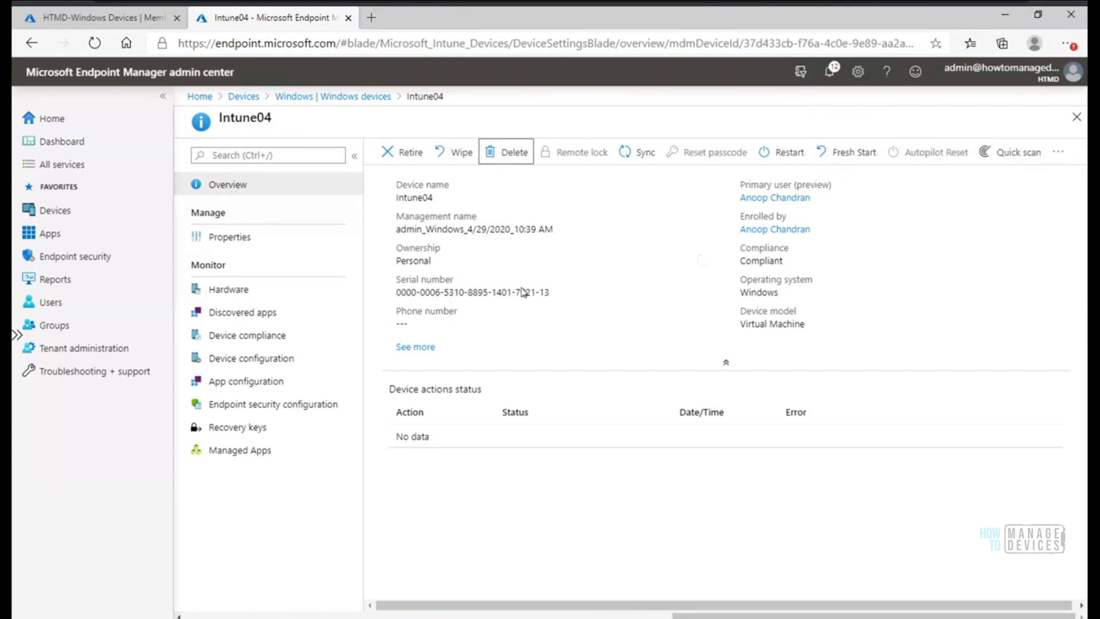
left_click(831, 70)
left_click(831, 71)
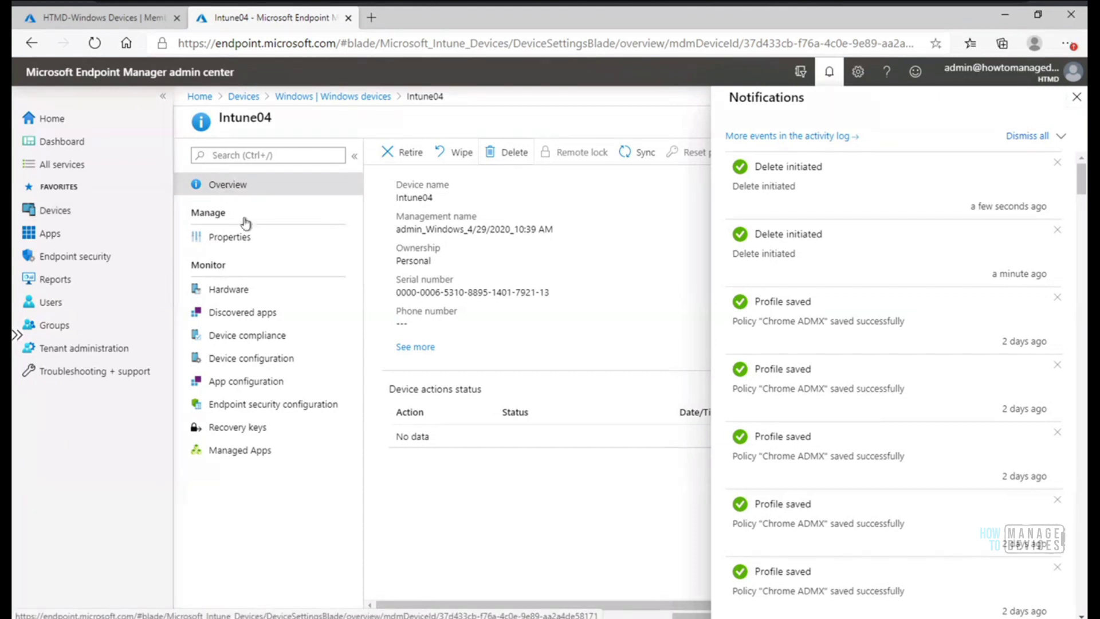
Step: Reload the Intune04 overview, return to the Windows devices list, and refresh it to check the deletions
left_click(246, 237)
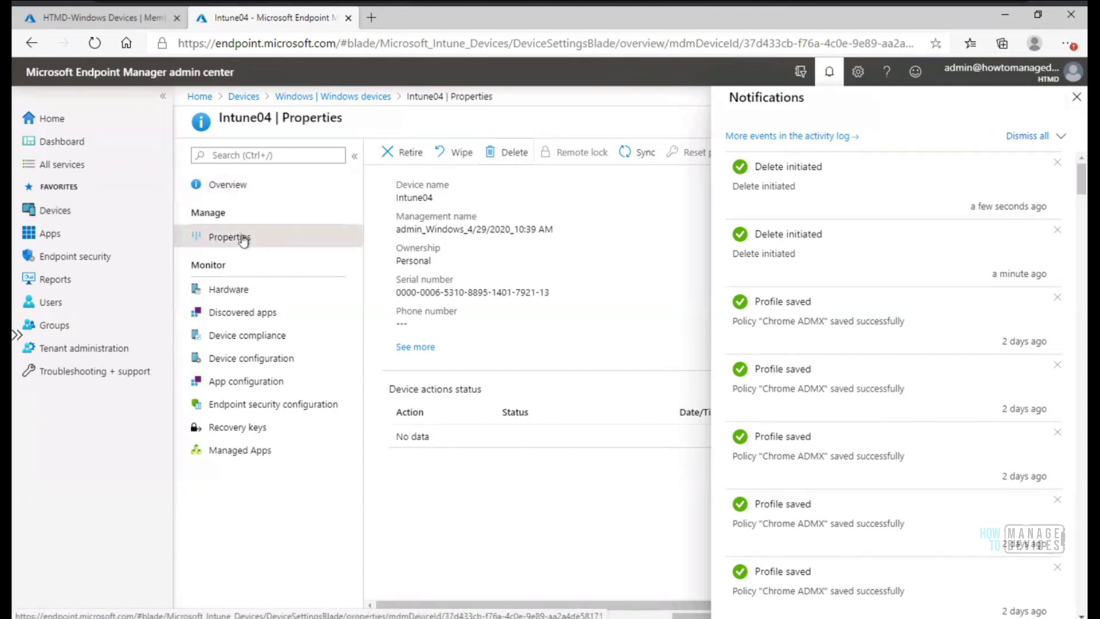
left_click(241, 187)
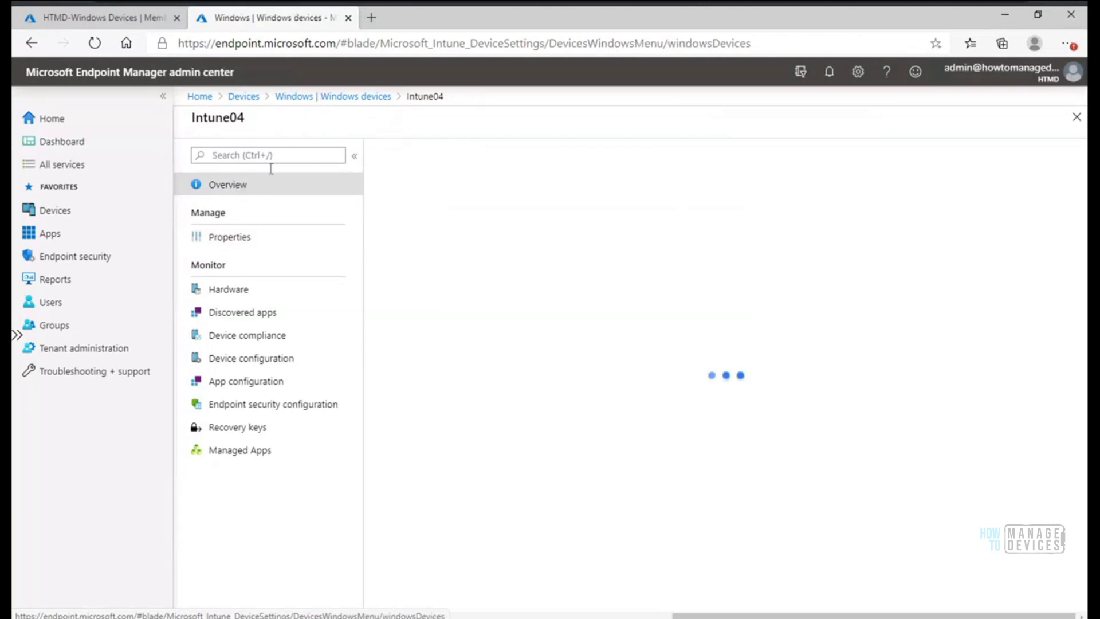
left_click(349, 98)
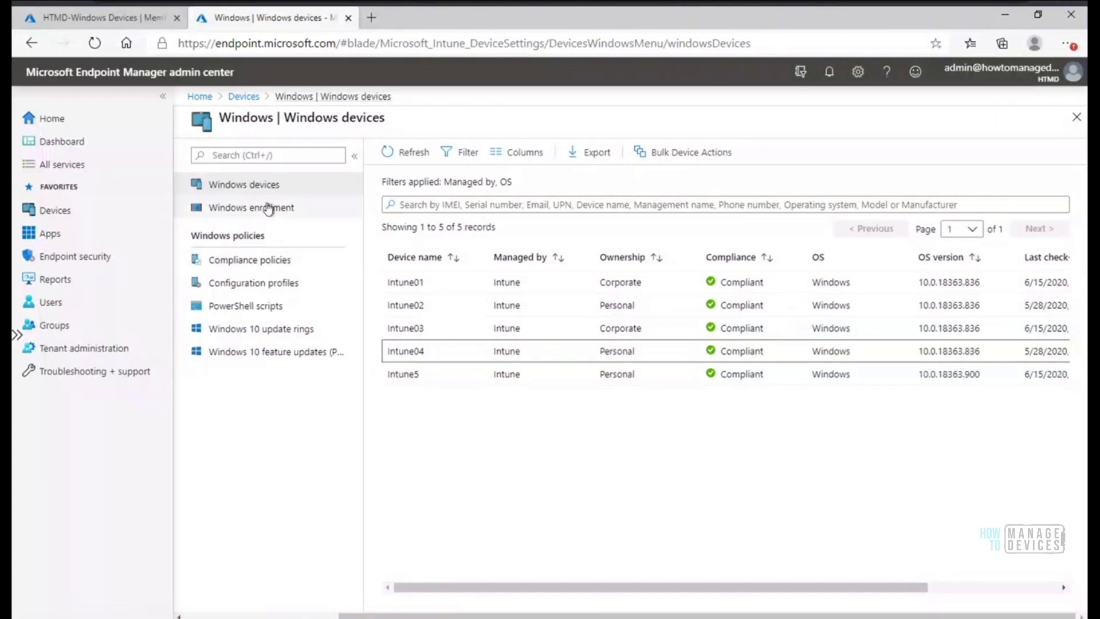
left_click(399, 155)
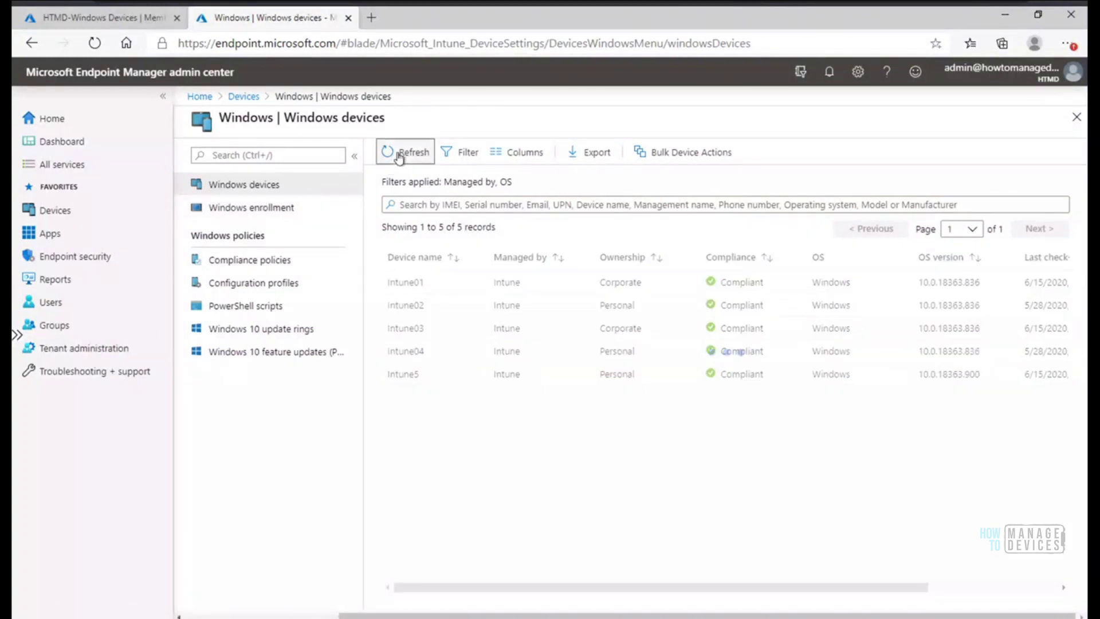
left_click(400, 155)
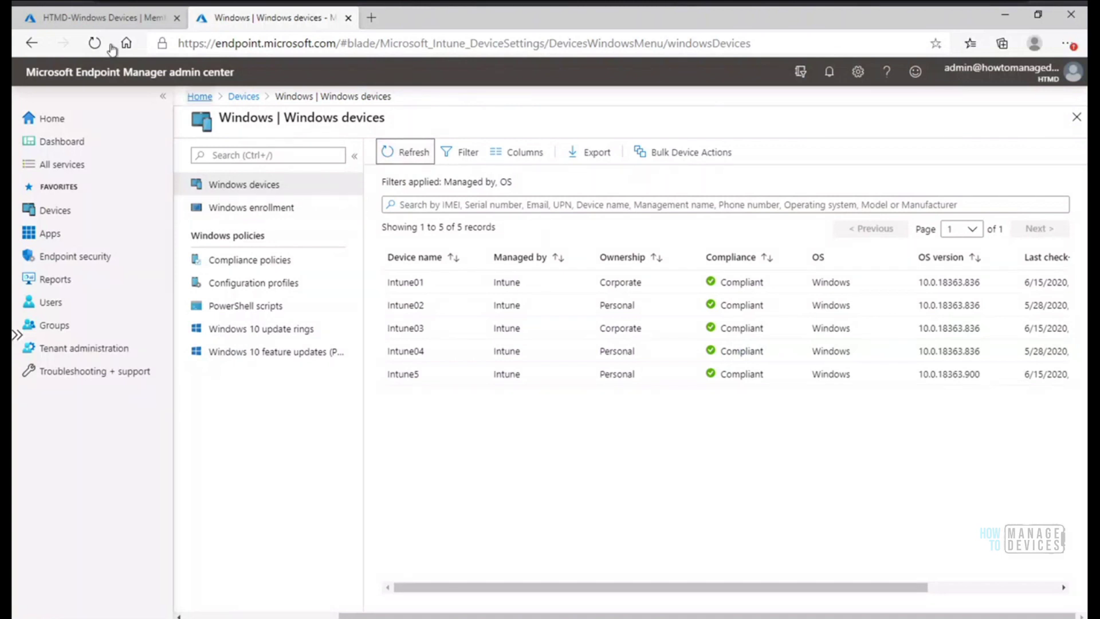
Step: Switch to the Azure portal and open the list of all devices in the HTMD Azure Active Directory
left_click(111, 21)
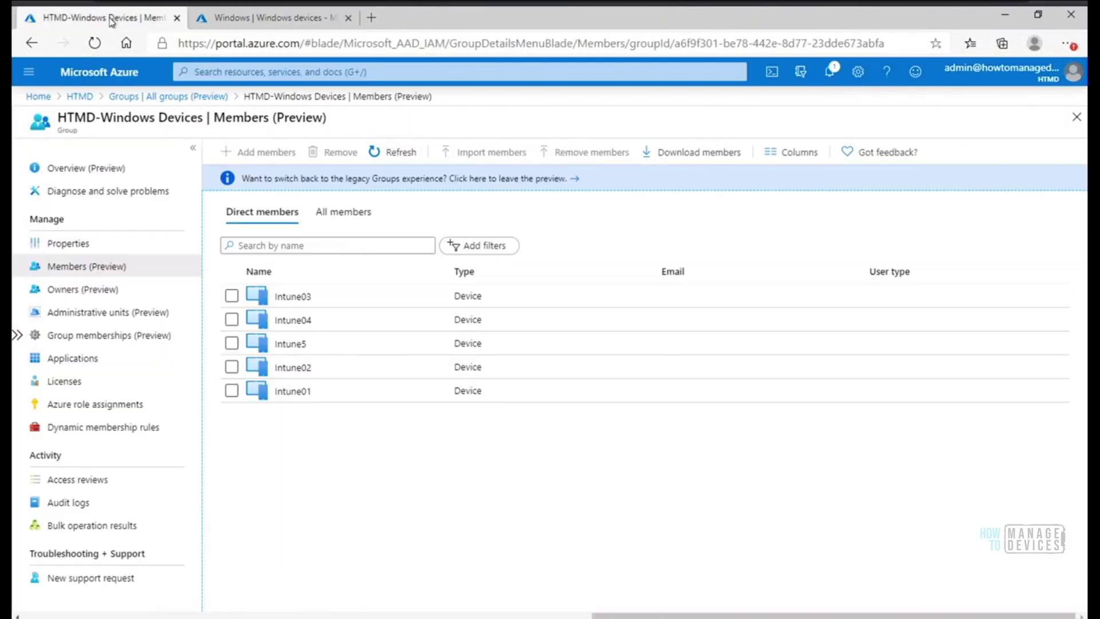
left_click(153, 96)
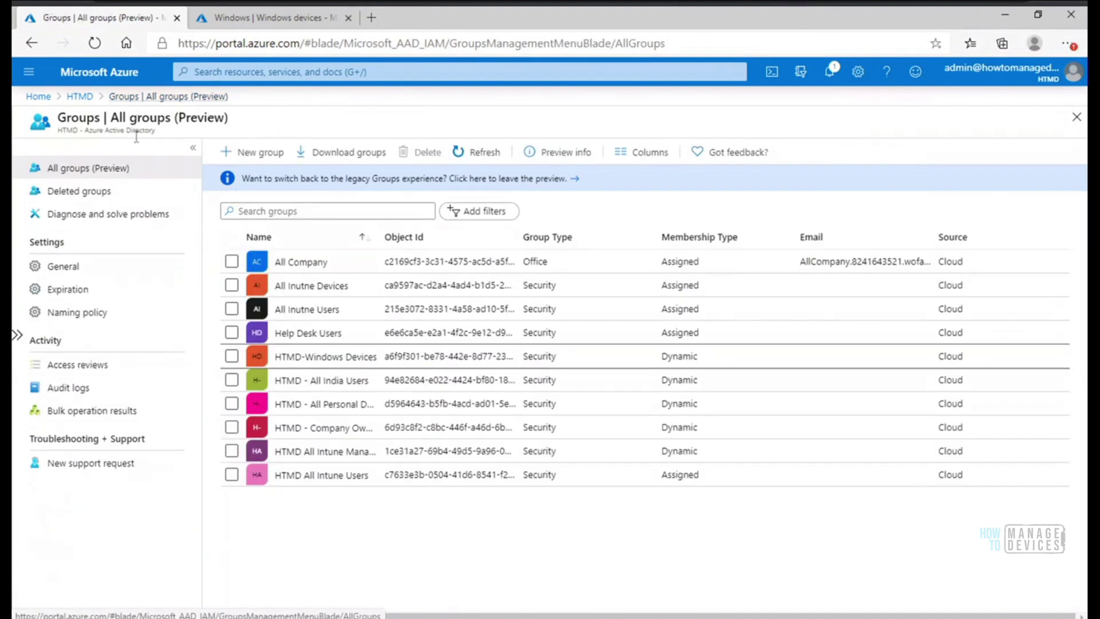
left_click(79, 97)
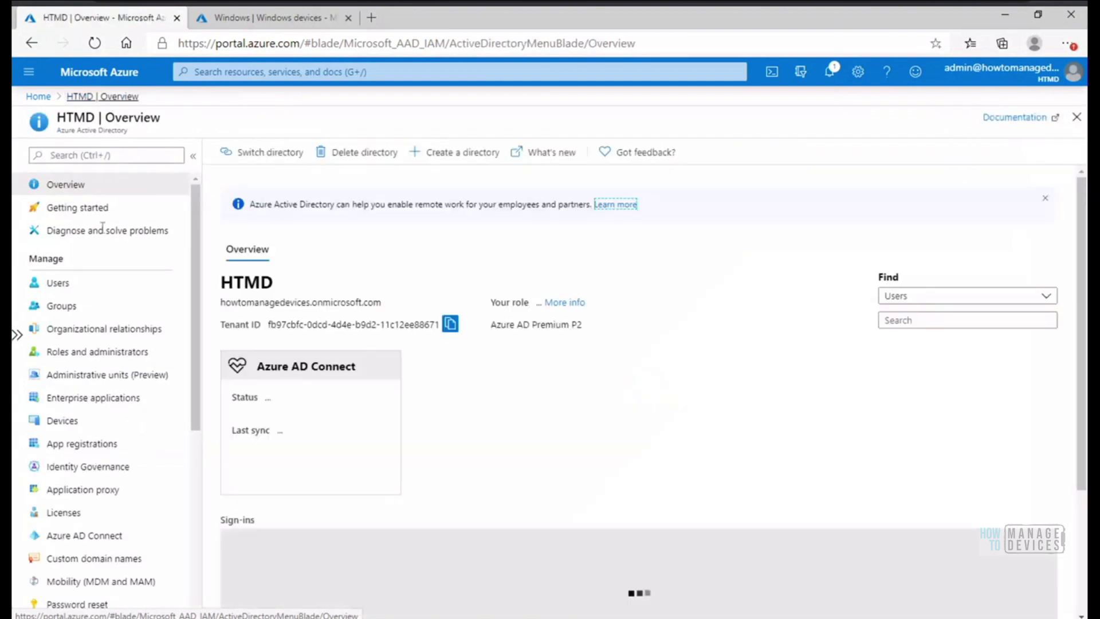
left_click(65, 287)
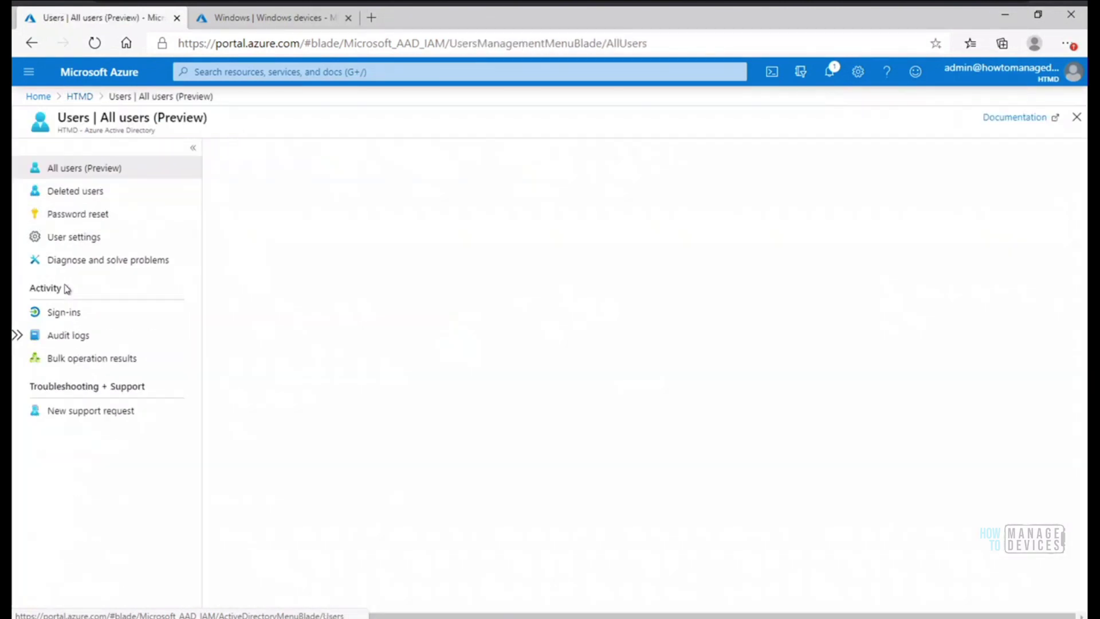
left_click(79, 96)
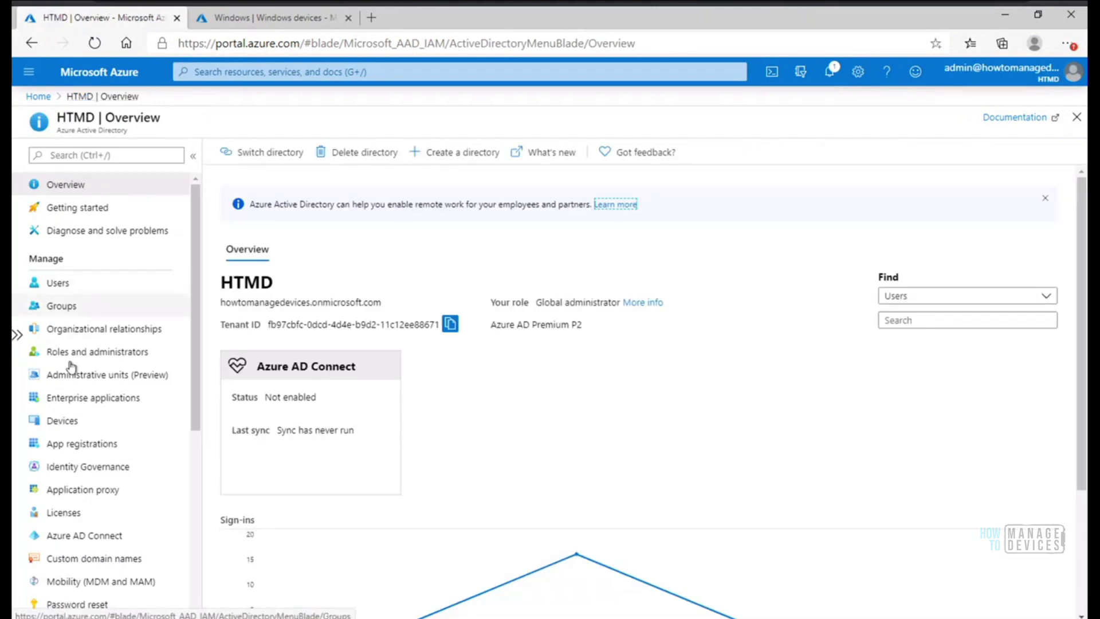
left_click(63, 422)
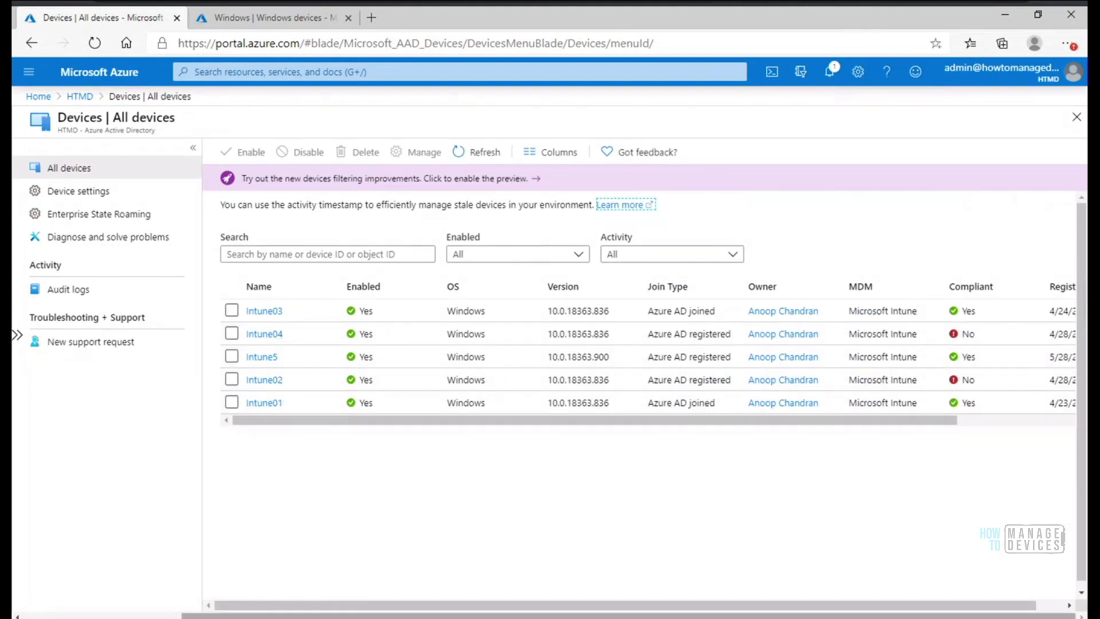
Step: Check the device names noted in Notepad and permanently delete the Intune02 device from the Azure AD device list
left_click(820, 560)
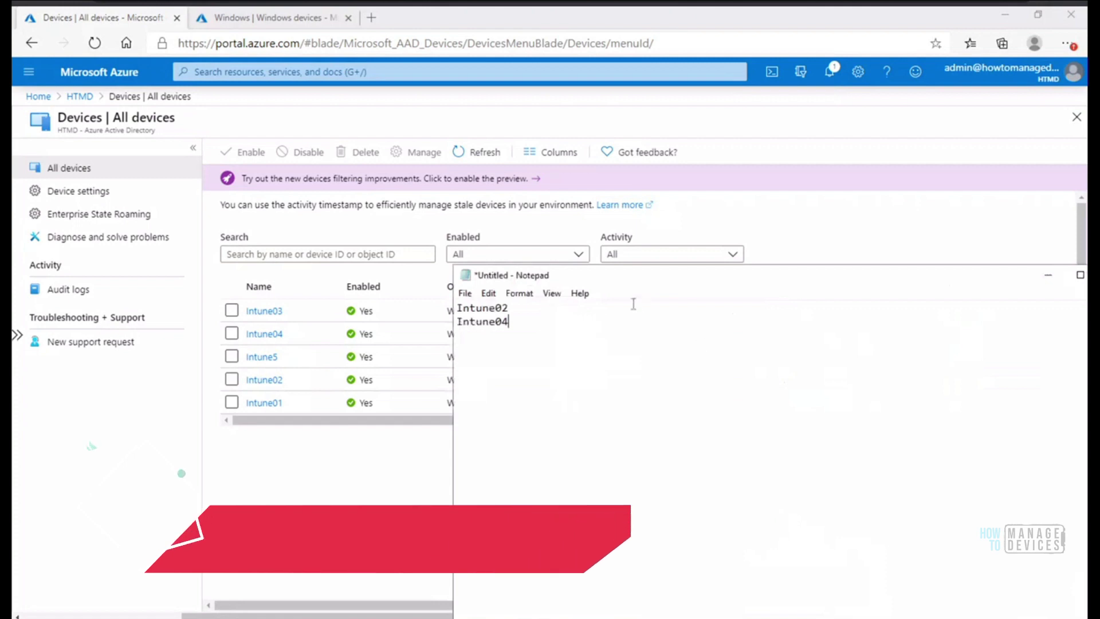
left_click_drag(846, 273, 860, 269)
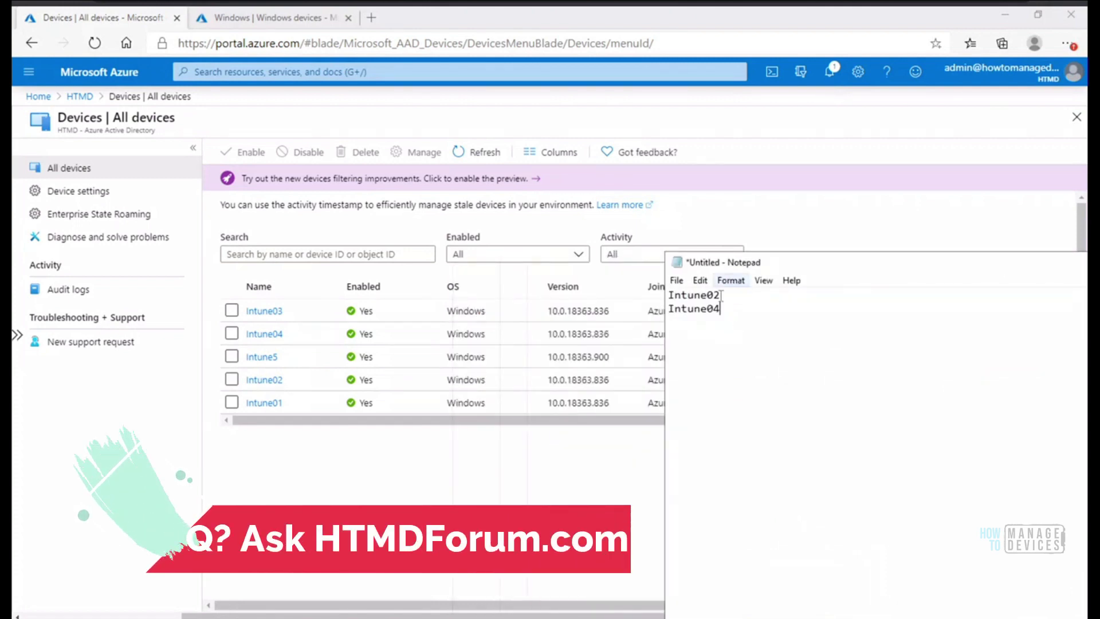
left_click_drag(721, 295, 659, 307)
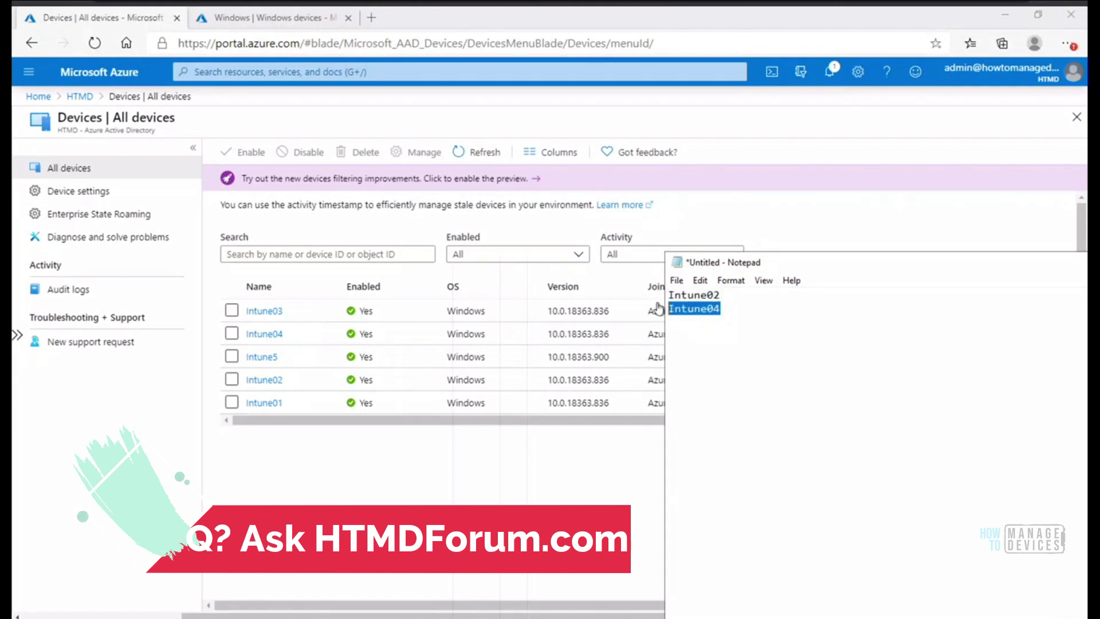
left_click(732, 295)
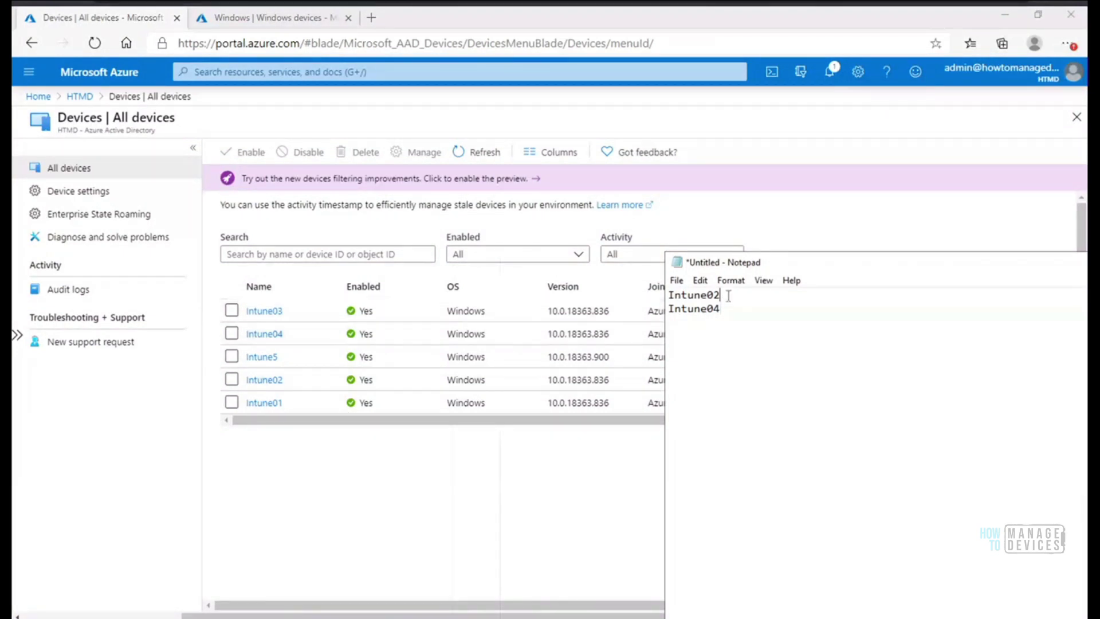
left_click_drag(728, 295, 668, 295)
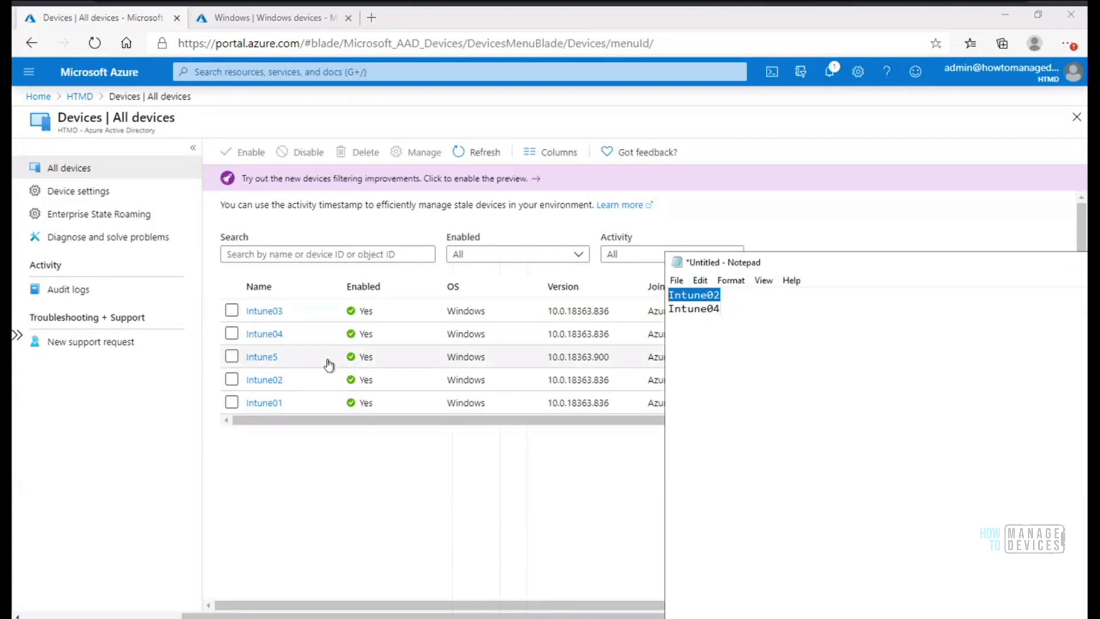
left_click(231, 380)
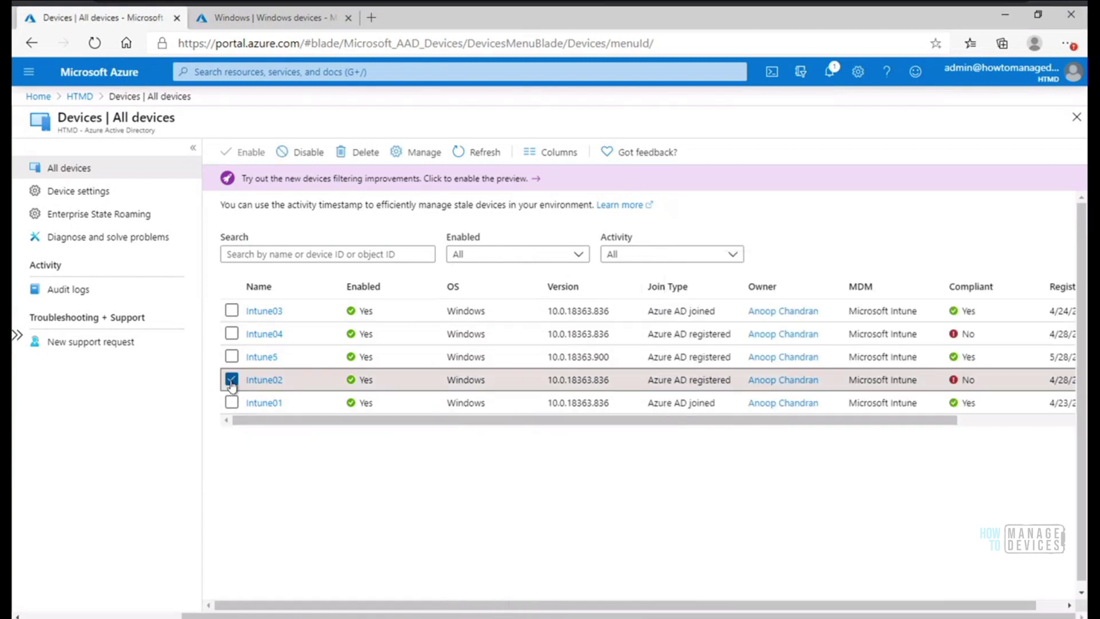
left_click(360, 156)
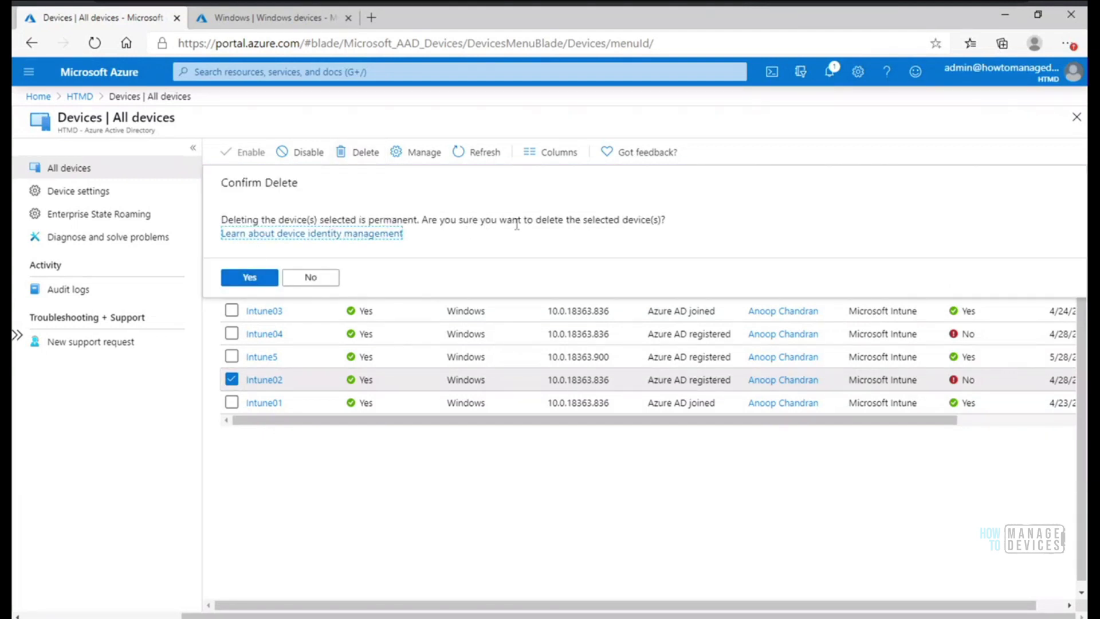
left_click(248, 277)
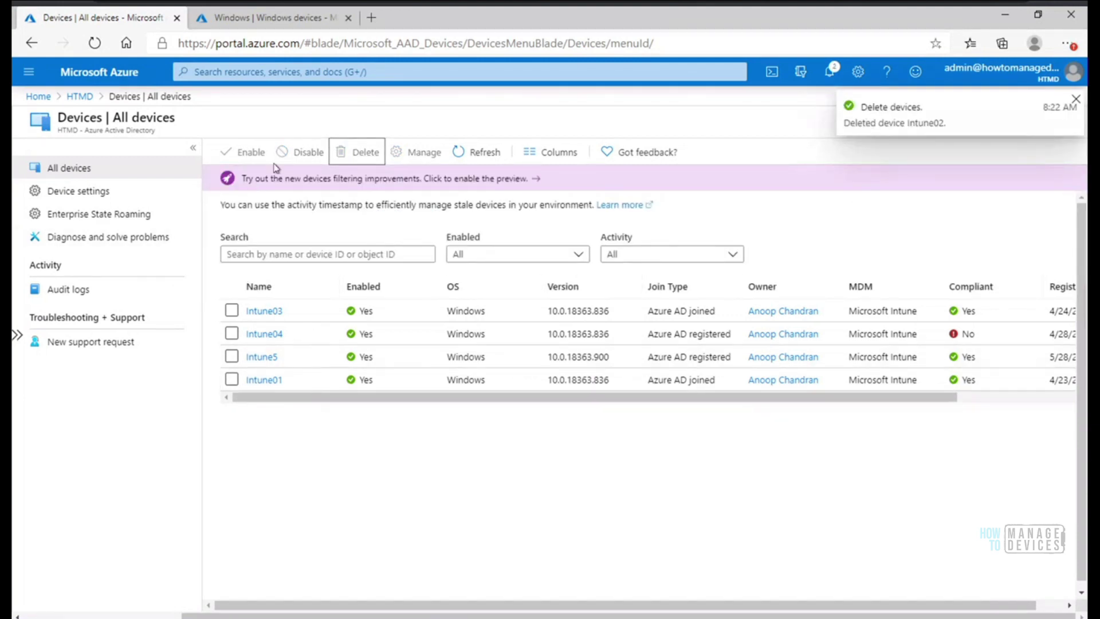
Step: Recheck the Intune04 name in Notepad, permanently delete that device from Azure AD, and dismiss the notification
left_click(231, 333)
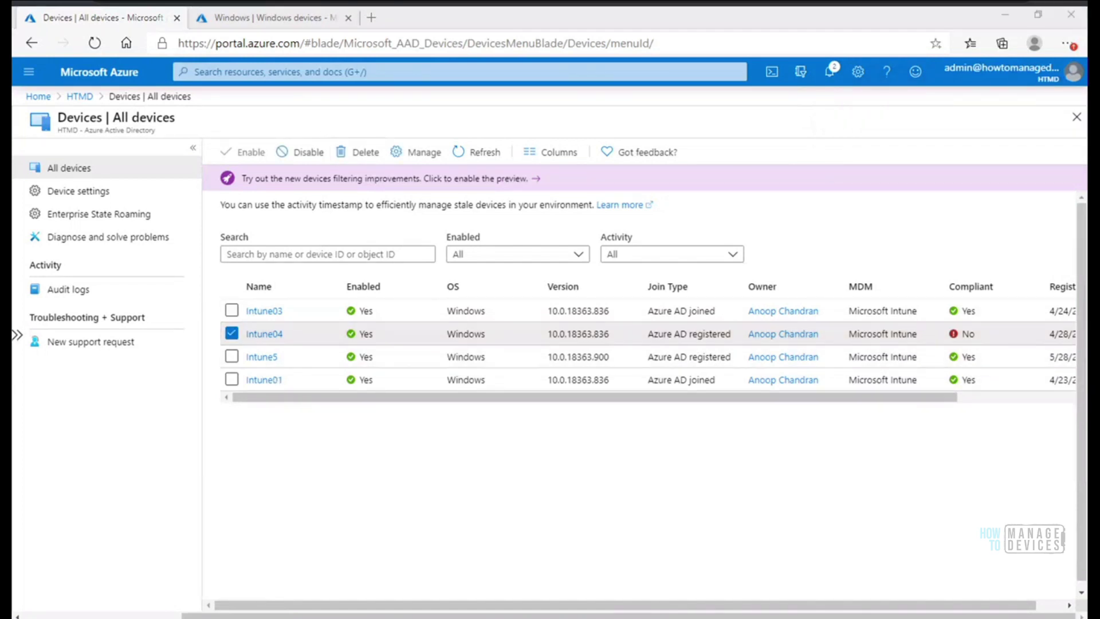
left_click(818, 581)
left_click_drag(726, 310, 661, 312)
left_click(475, 477)
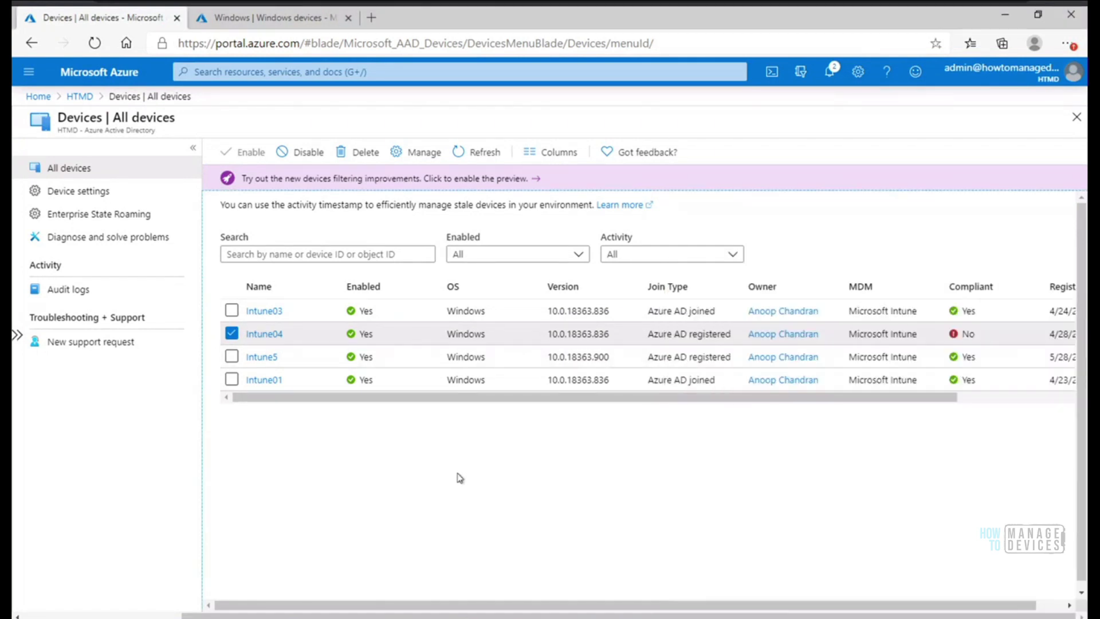
left_click(353, 153)
left_click(252, 278)
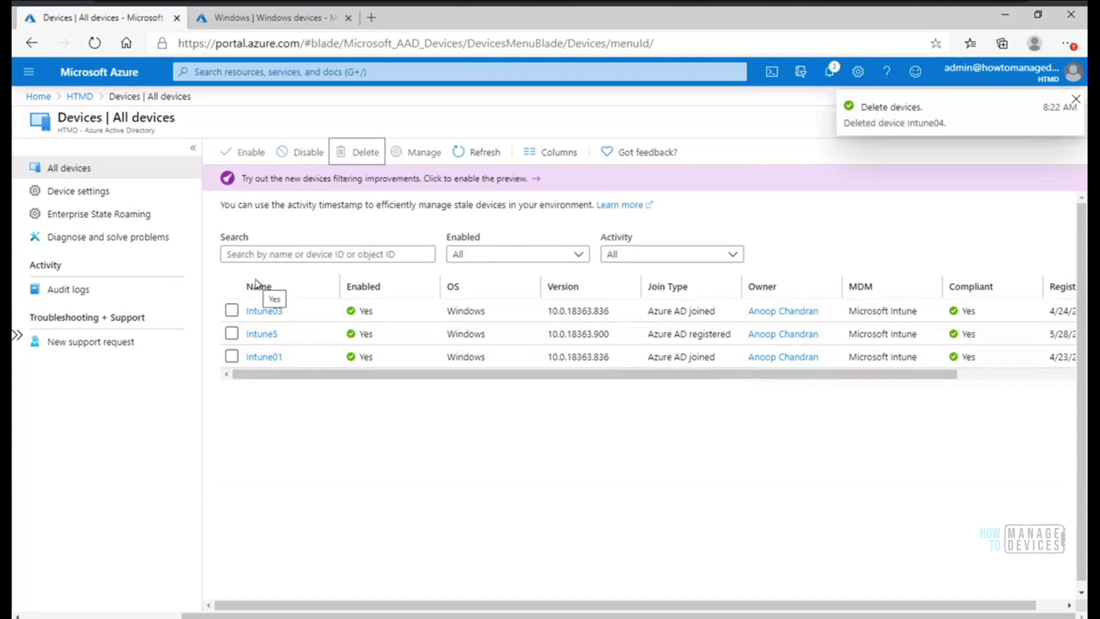
left_click(1076, 100)
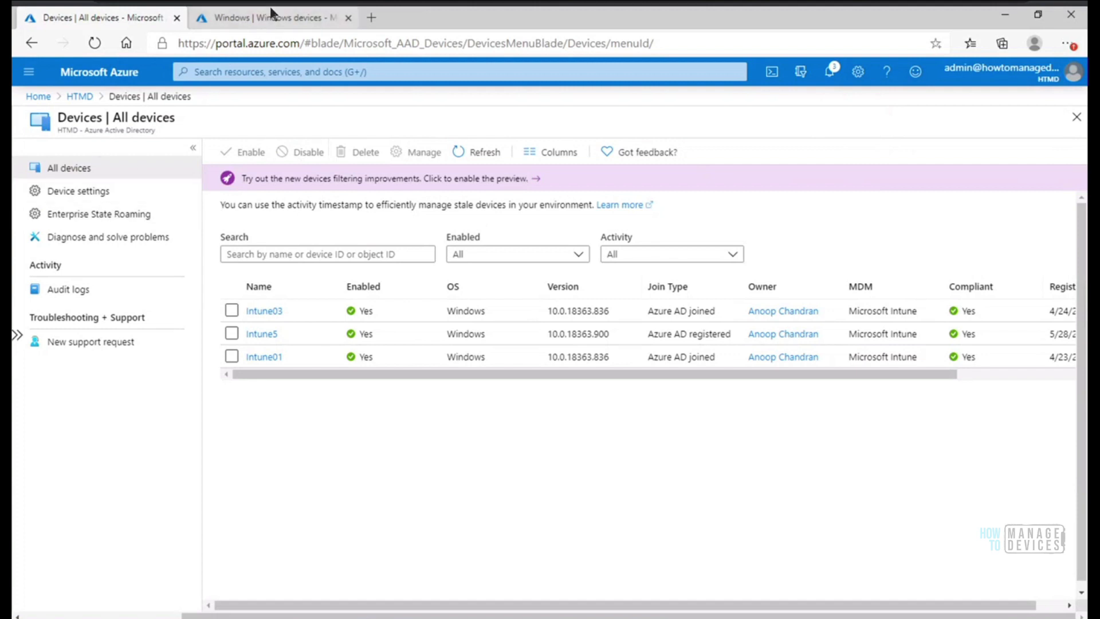
Step: Switch to Endpoint Manager, refresh the Windows devices list, and compare it with the Azure AD device list
left_click(272, 21)
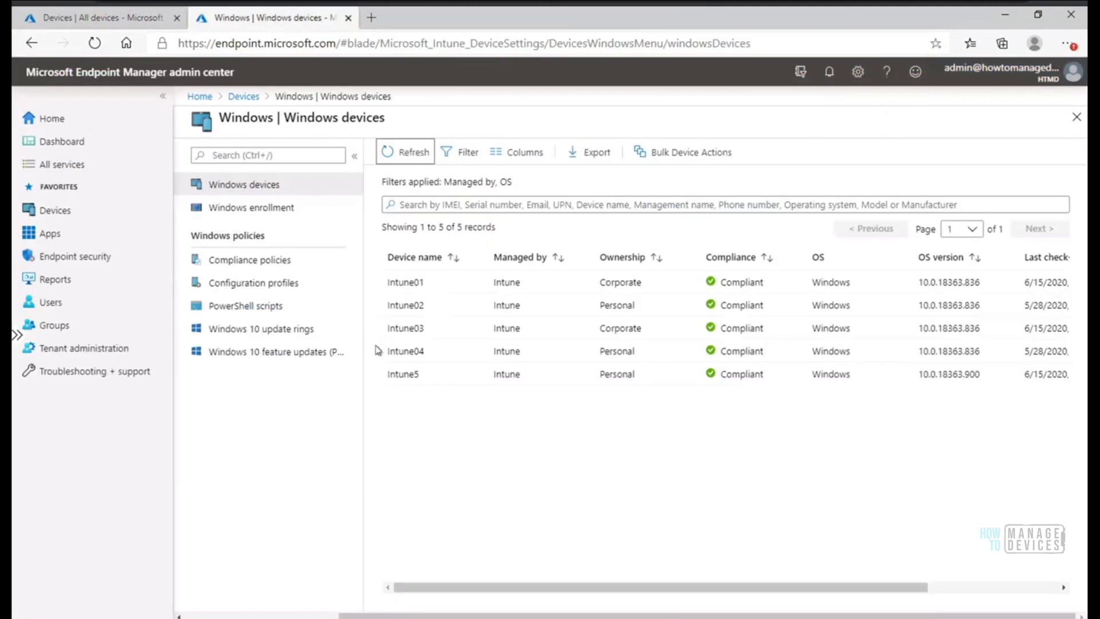
left_click(401, 152)
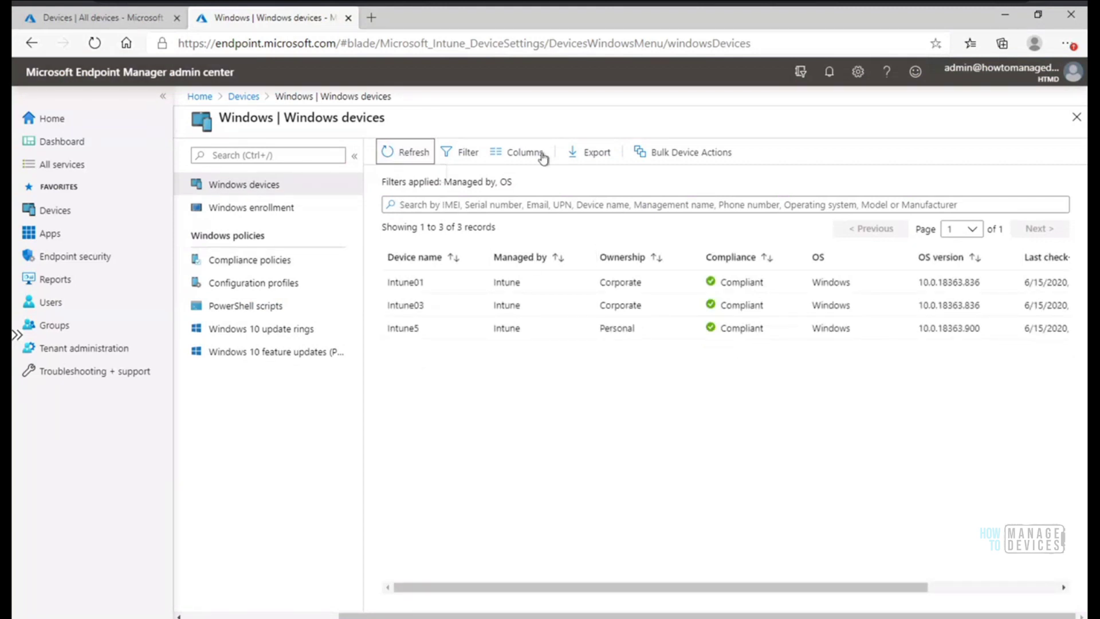
left_click(144, 12)
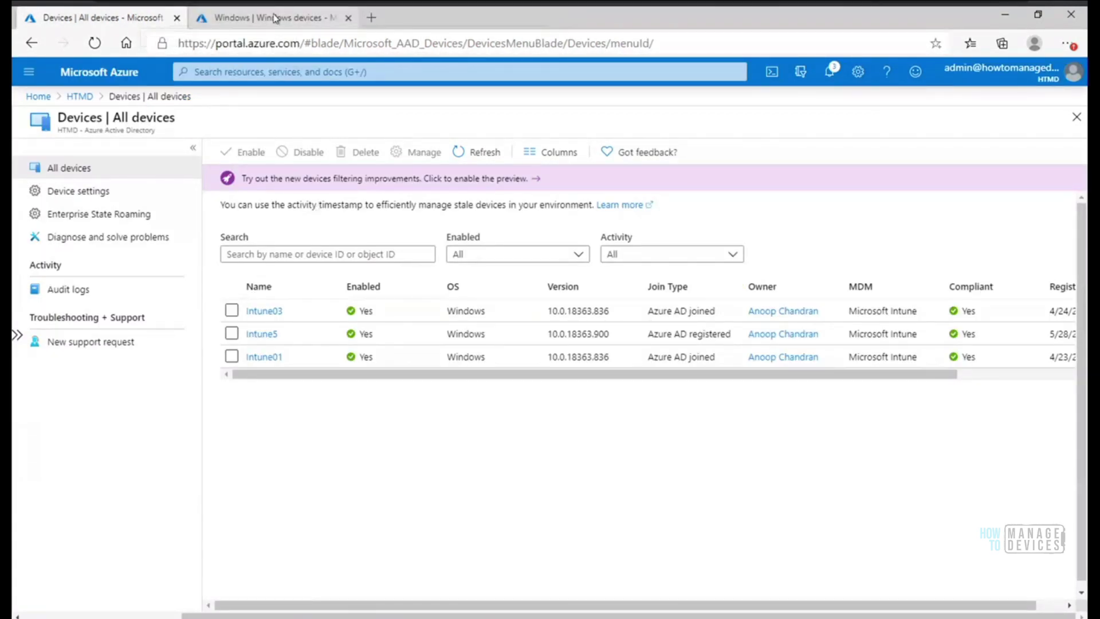
key("ctrl+Tab")
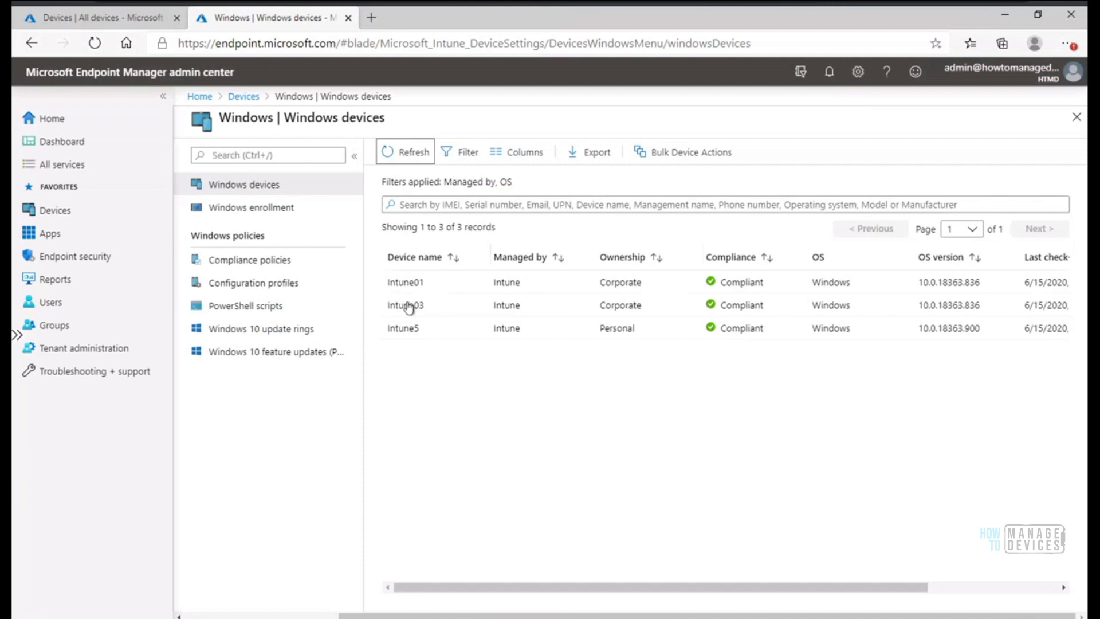
Step: Review the members of the HTMD All Intune Managed Devices group in Azure AD, then return to the HTMD overview
left_click(114, 21)
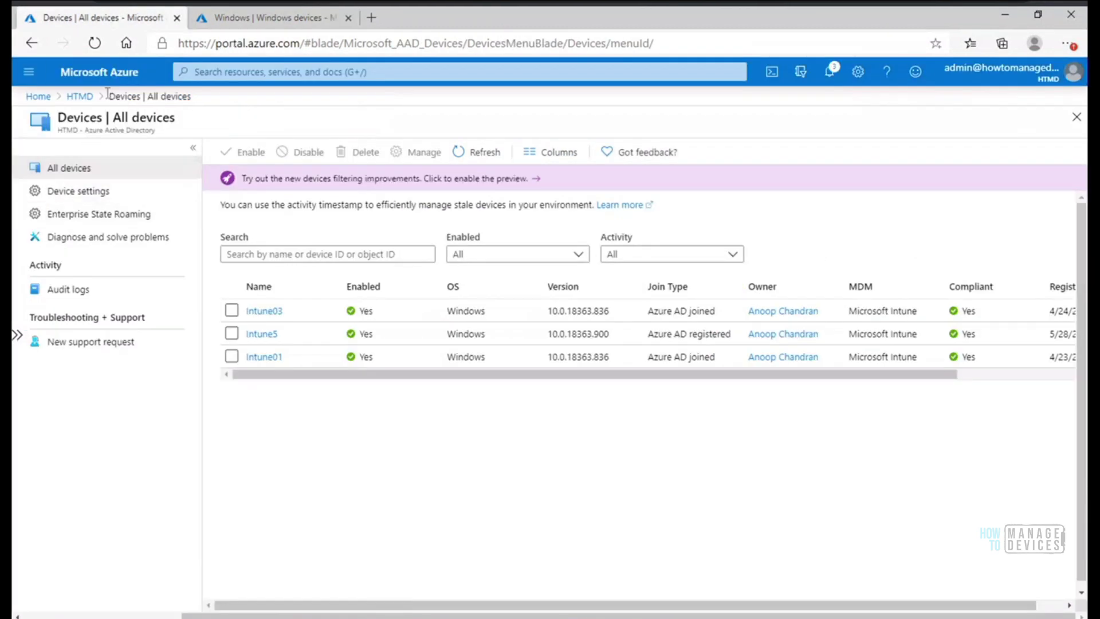
left_click(83, 96)
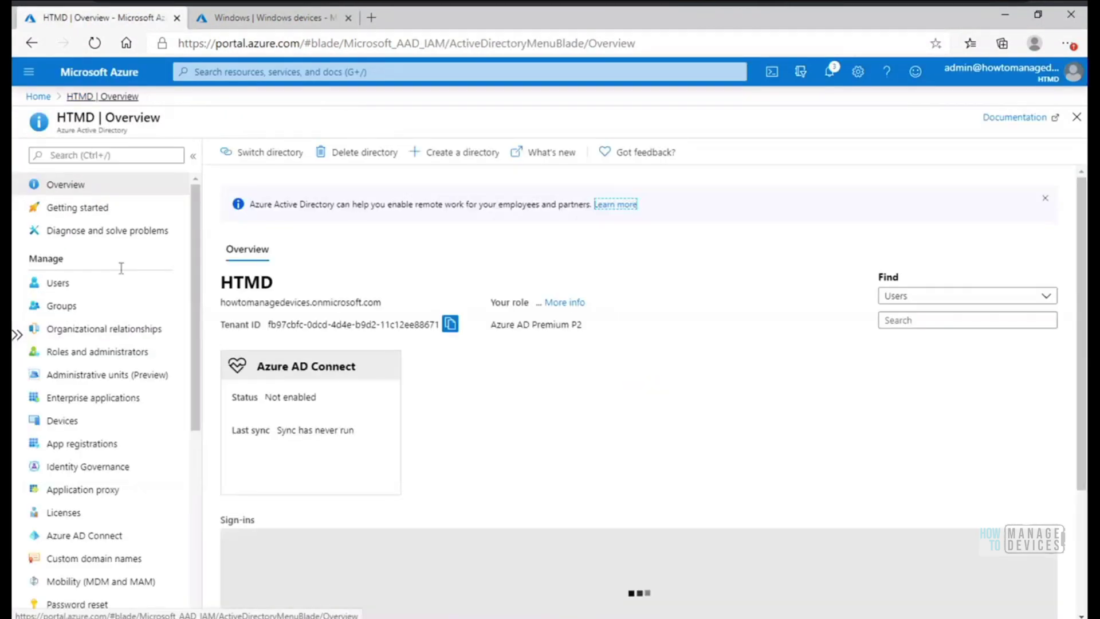
left_click(68, 307)
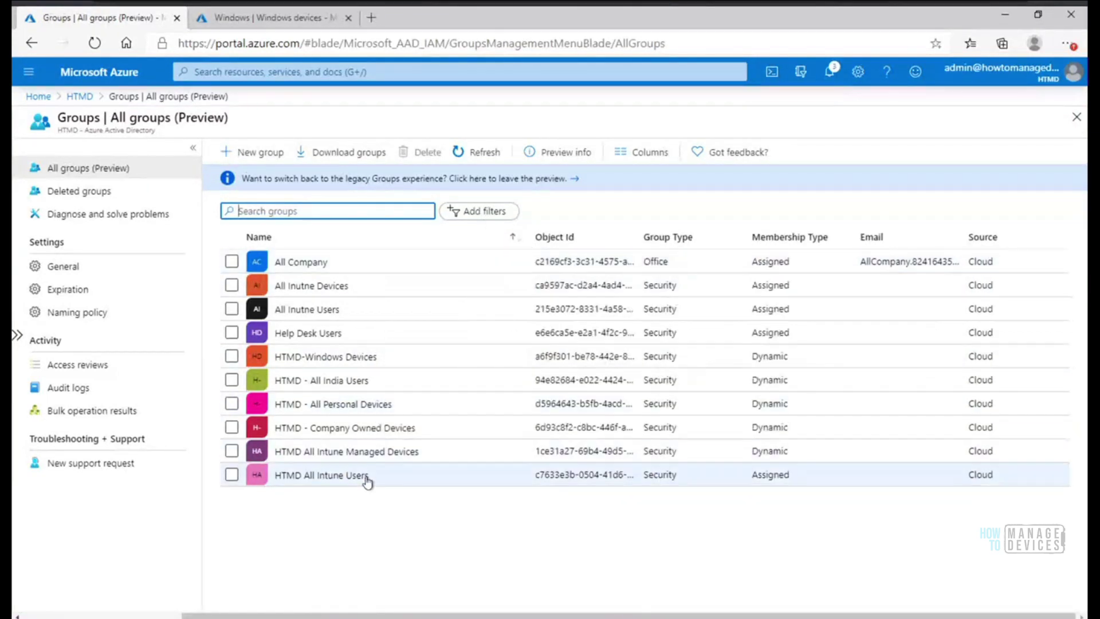
left_click(370, 460)
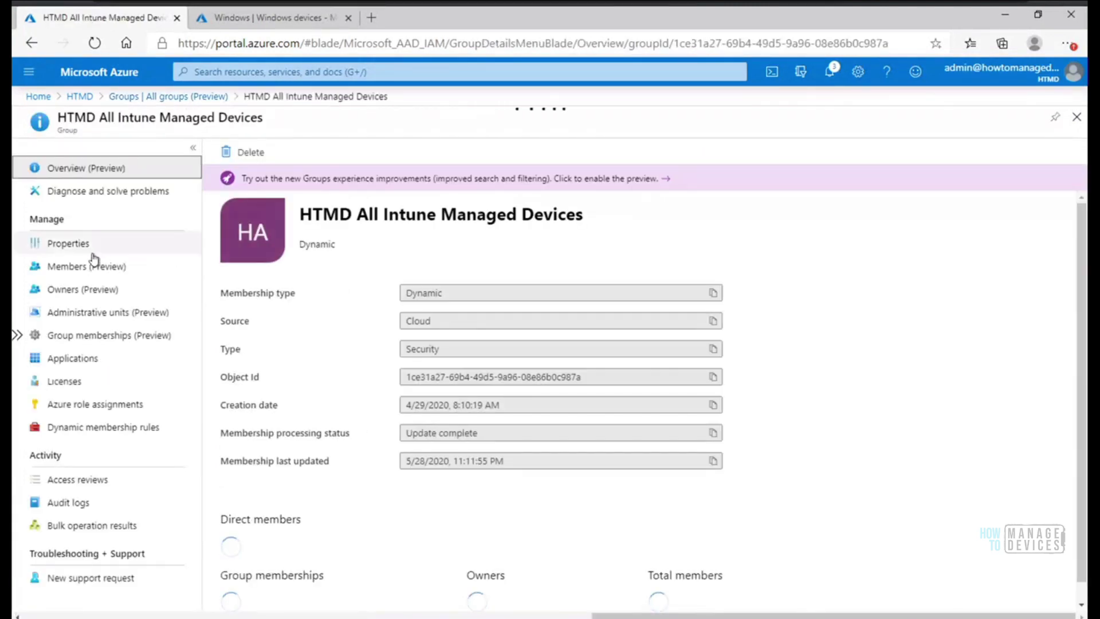
left_click(86, 267)
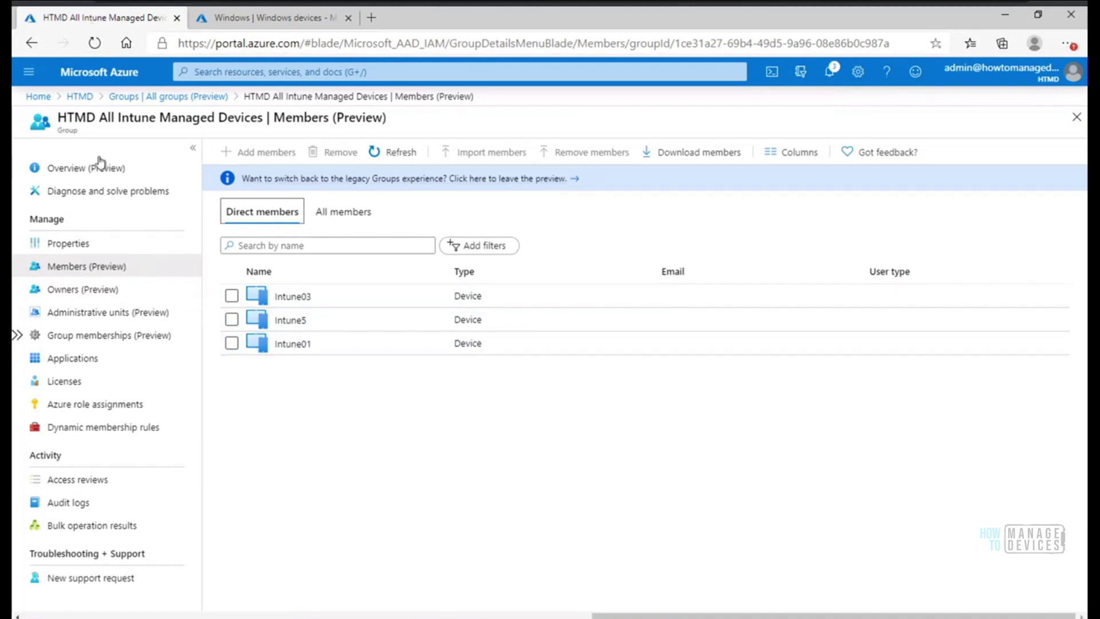
left_click(92, 98)
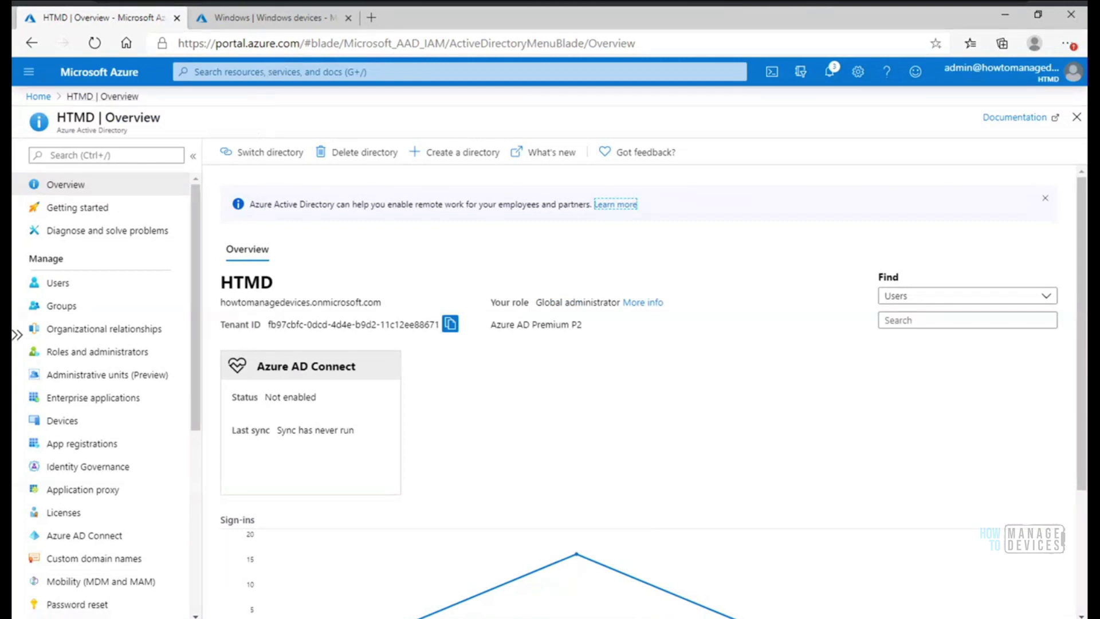
Step: Switch to Endpoint Manager and open the device clean-up rules from the Devices overview
left_click(286, 18)
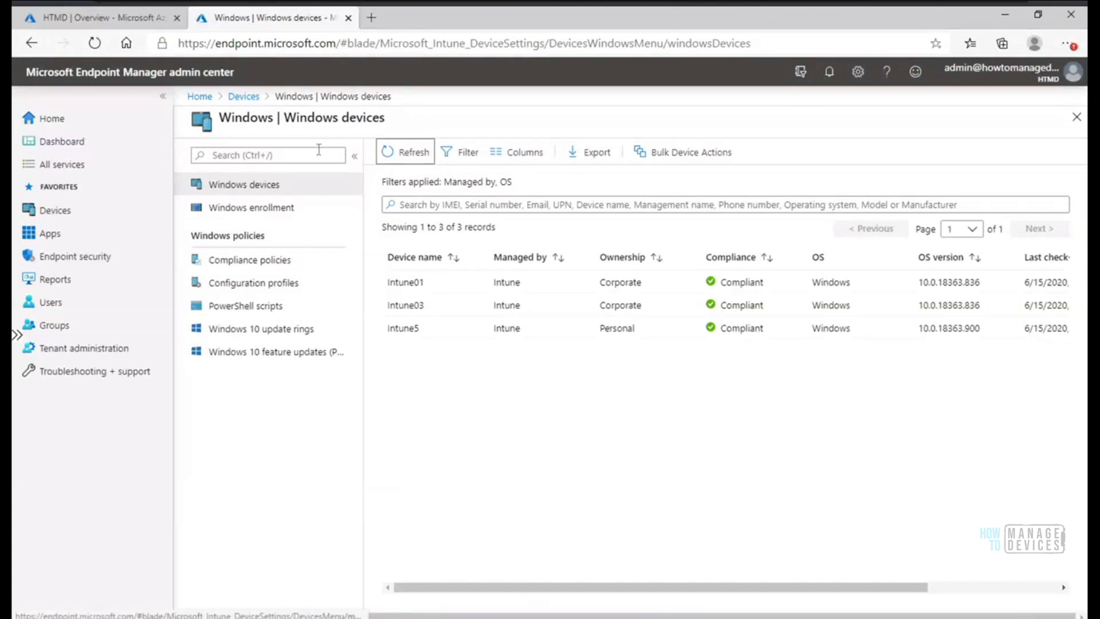
left_click(243, 97)
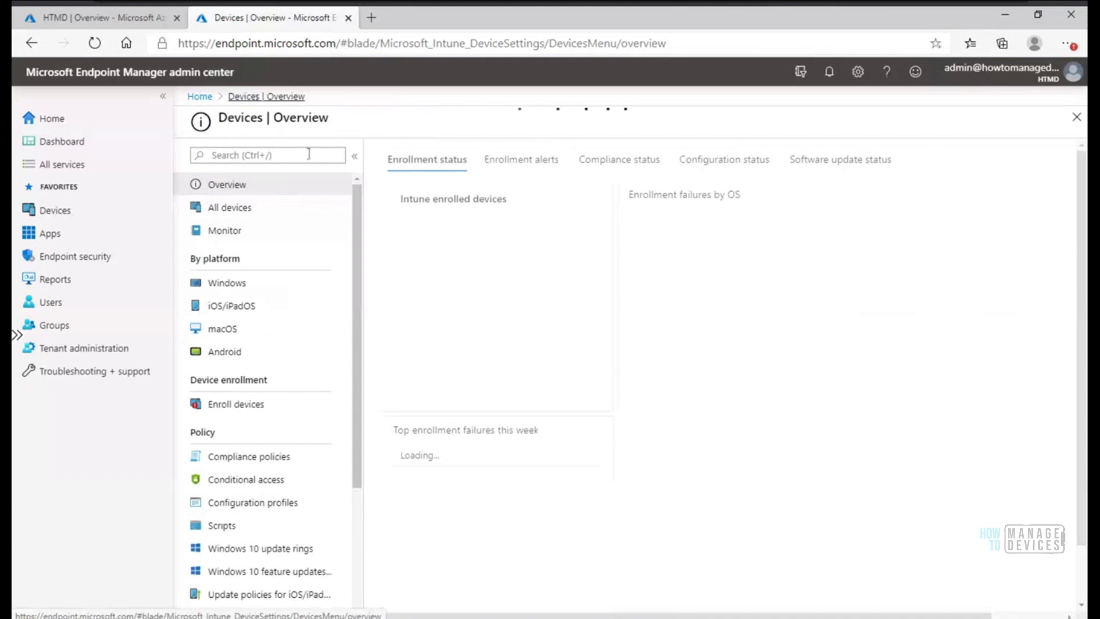
scroll(360, 387, "down", 3)
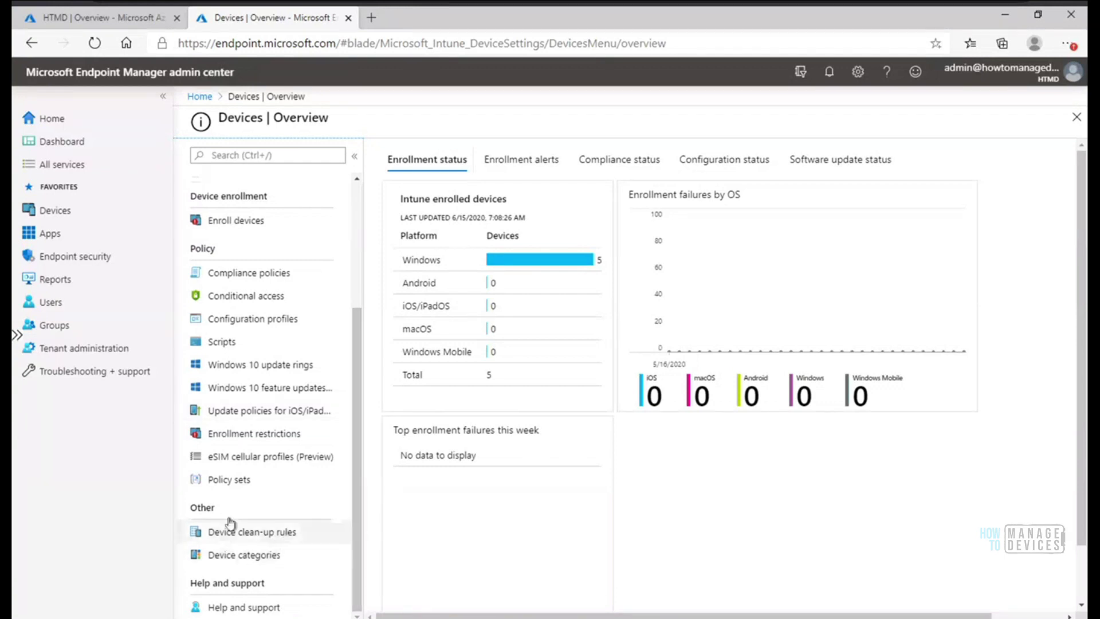
left_click(54, 211)
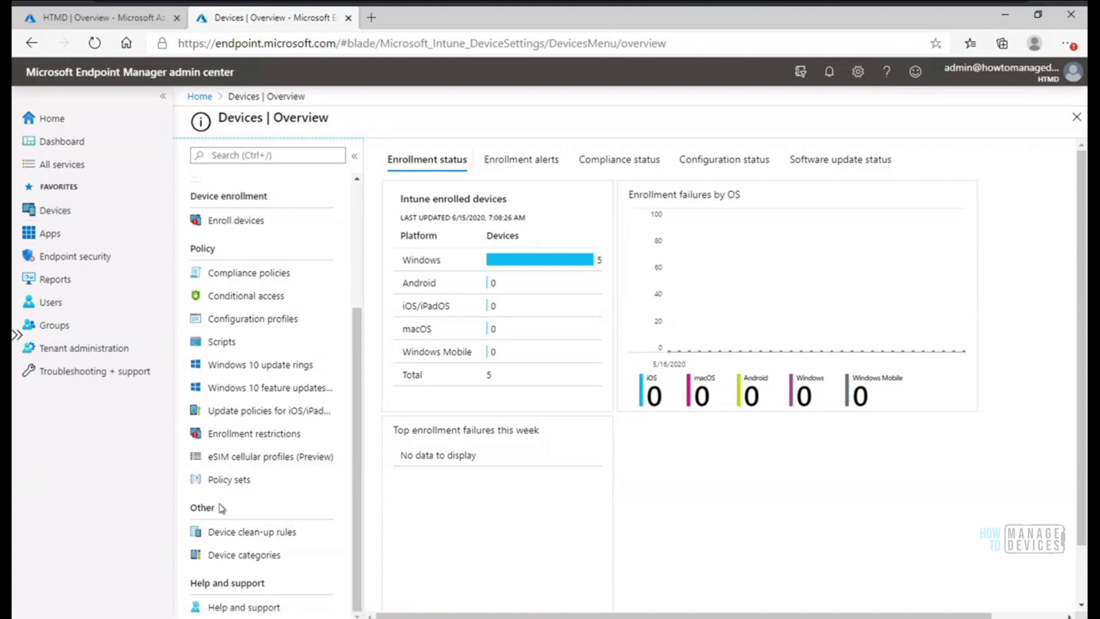
double_click(195, 506)
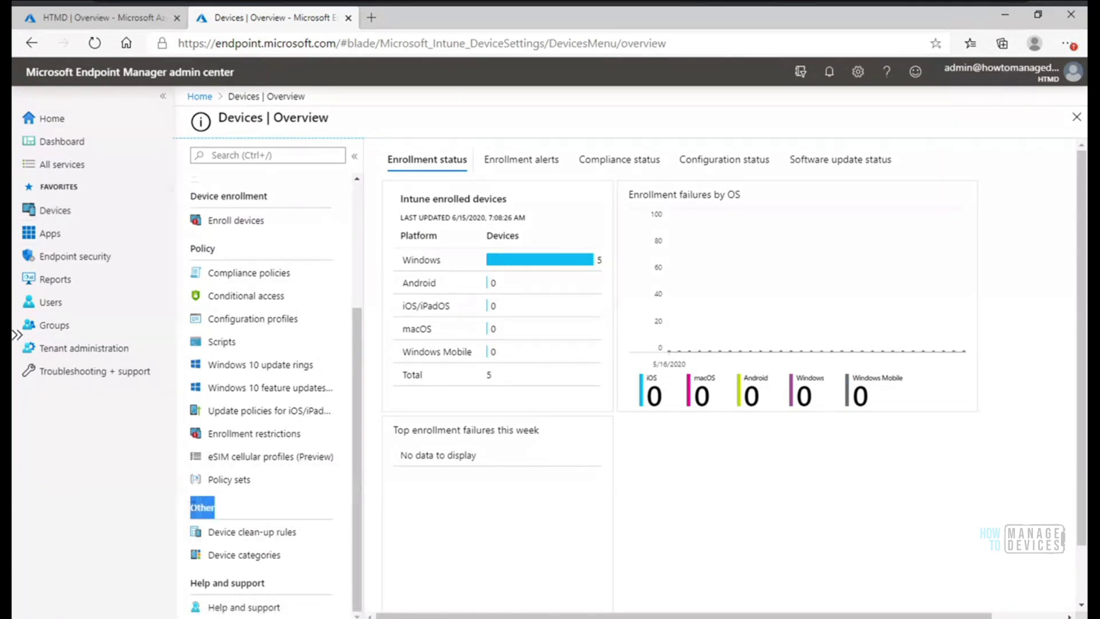
left_click(279, 538)
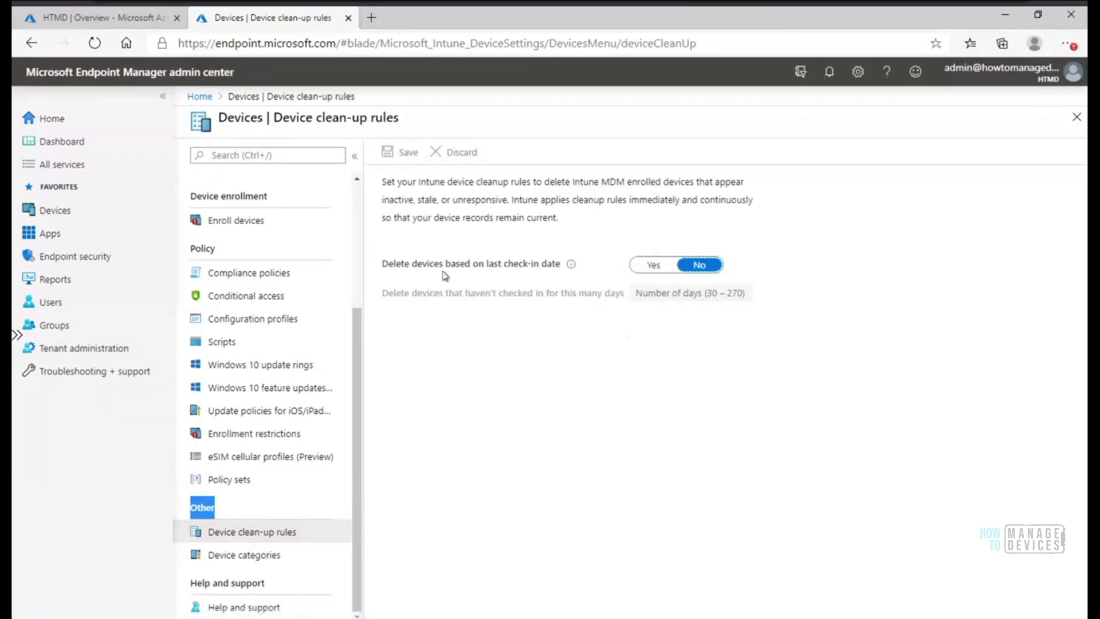
Step: Enable deleting devices based on last check-in date, set the threshold to 270 days, and view the affected devices
mouse_move(571, 268)
left_click(652, 265)
left_click(669, 294)
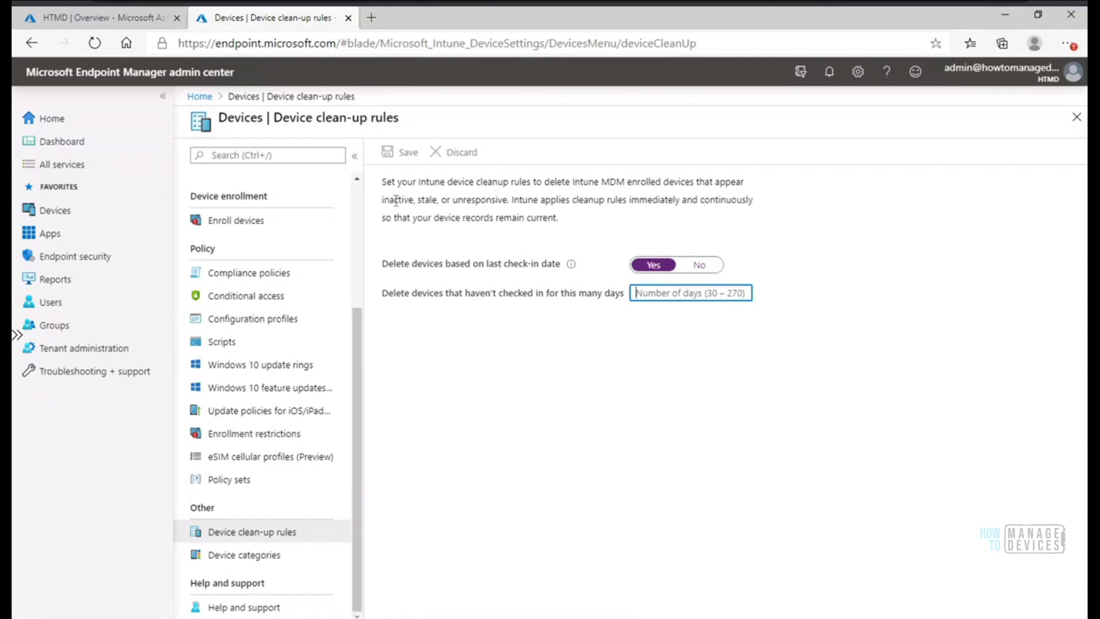
left_click_drag(382, 204, 505, 198)
left_click(664, 292)
type("27")
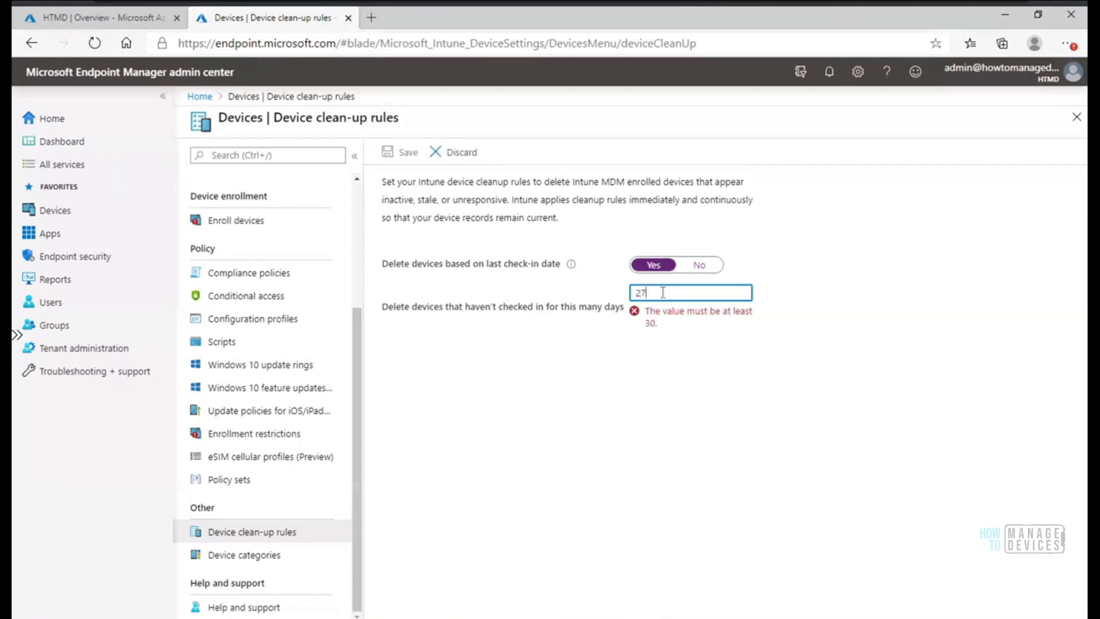
type("0")
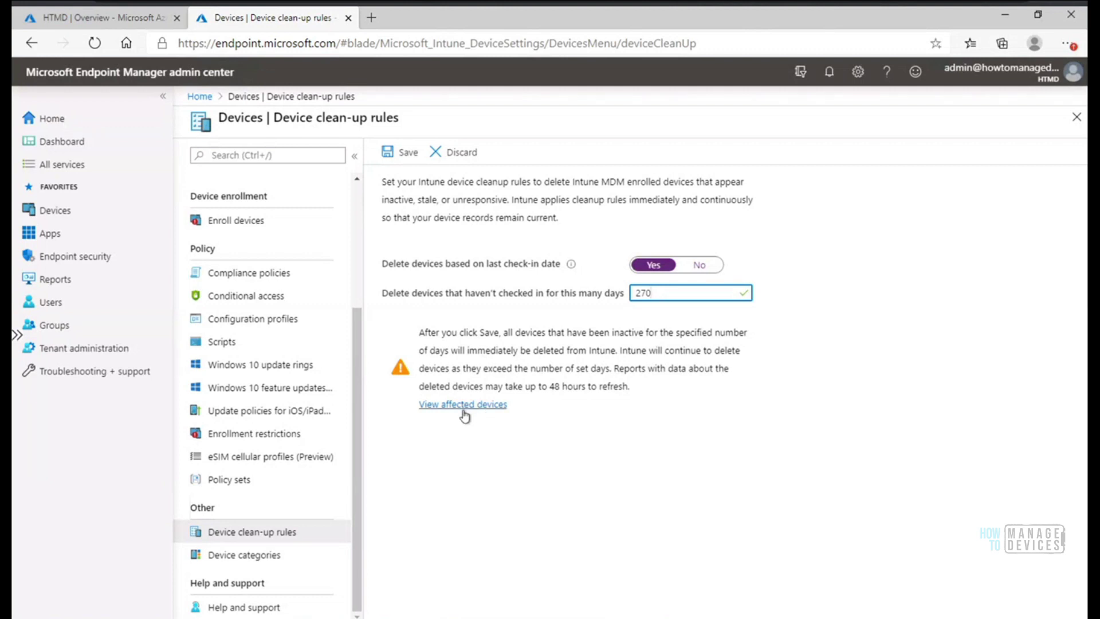
left_click(493, 405)
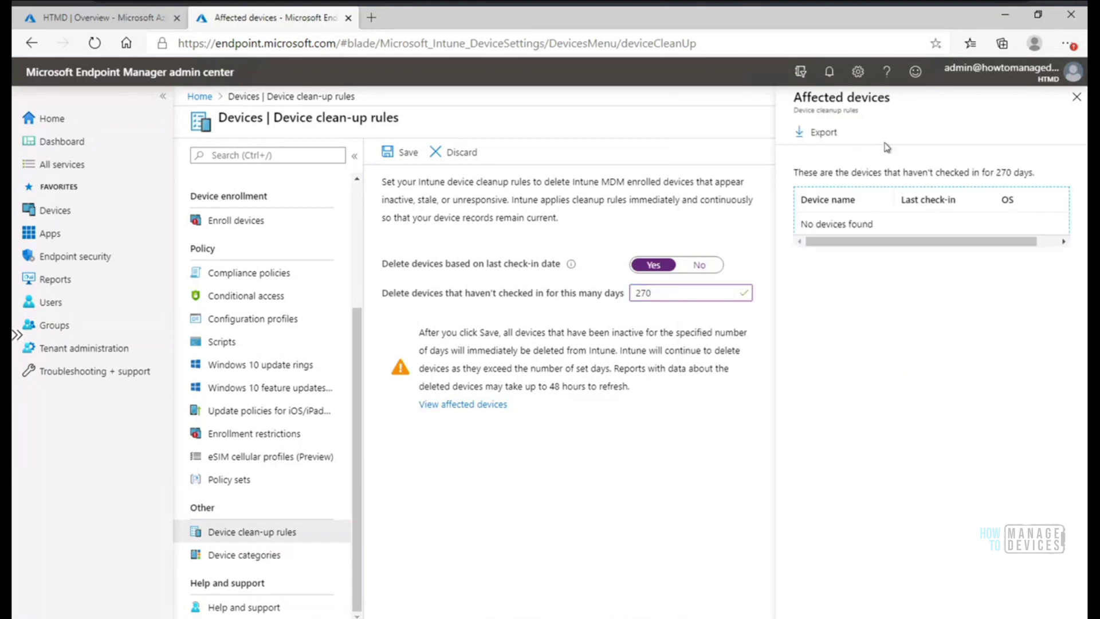
Step: Set the clean-up threshold for devices that haven't checked in to 30 days and view the affected devices
left_click_drag(666, 294, 629, 300)
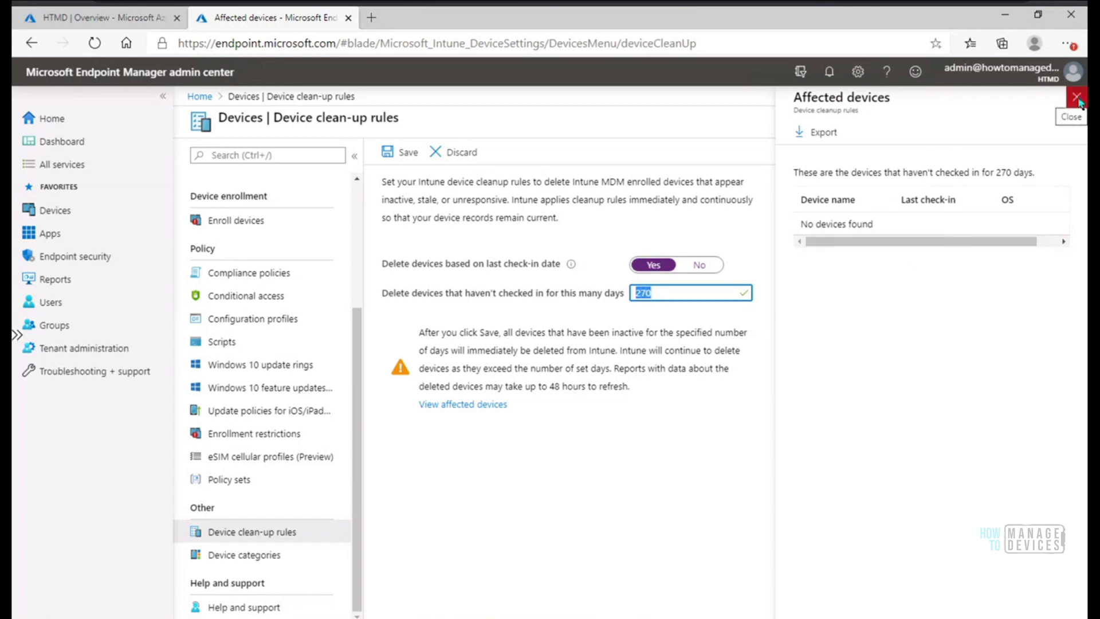
left_click(719, 294)
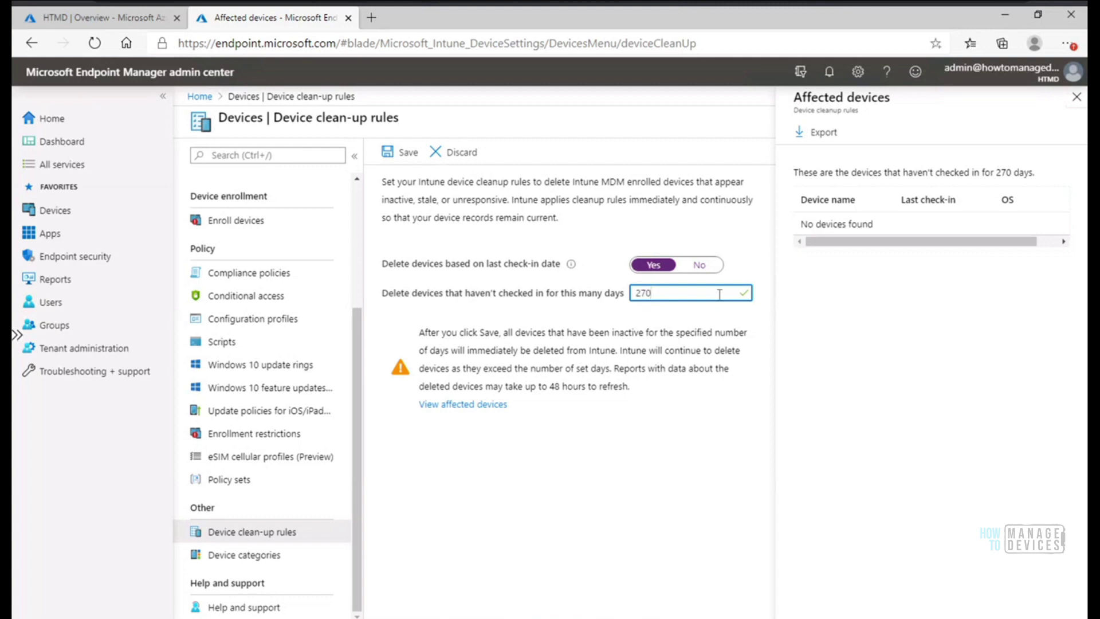
key("BackSpace")
key("BackSpace")
key("BackSpace")
type("3")
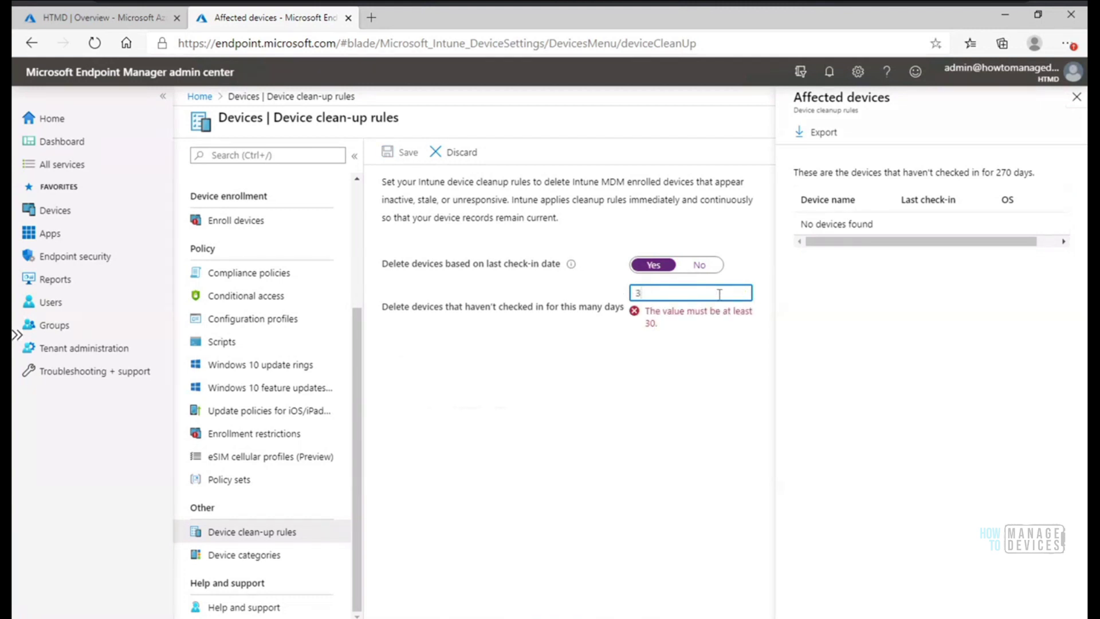
type("0")
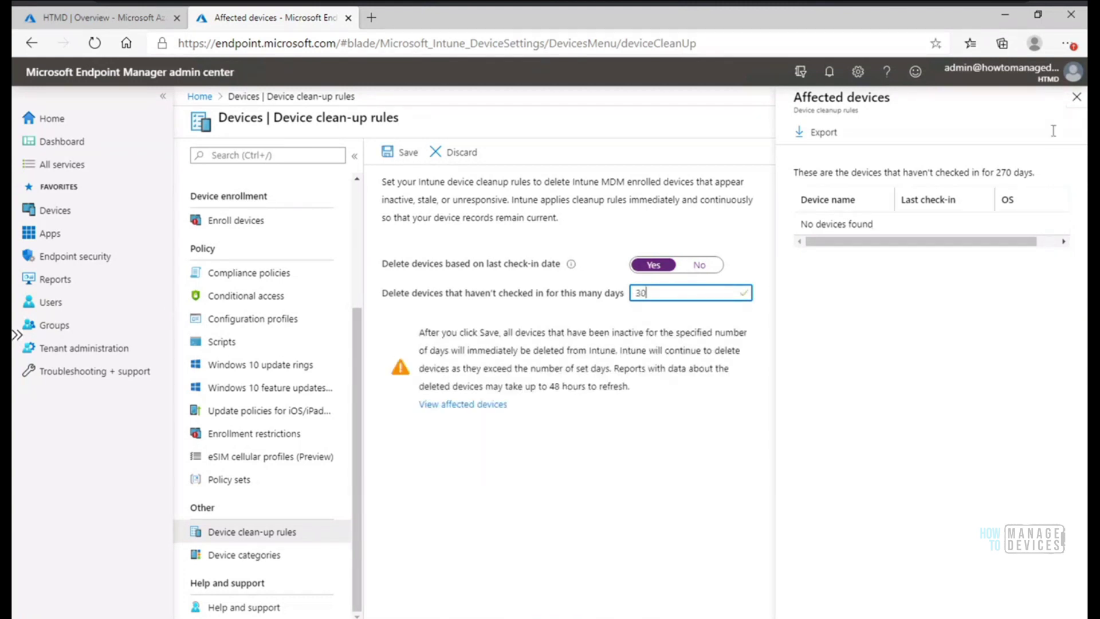
left_click(1078, 98)
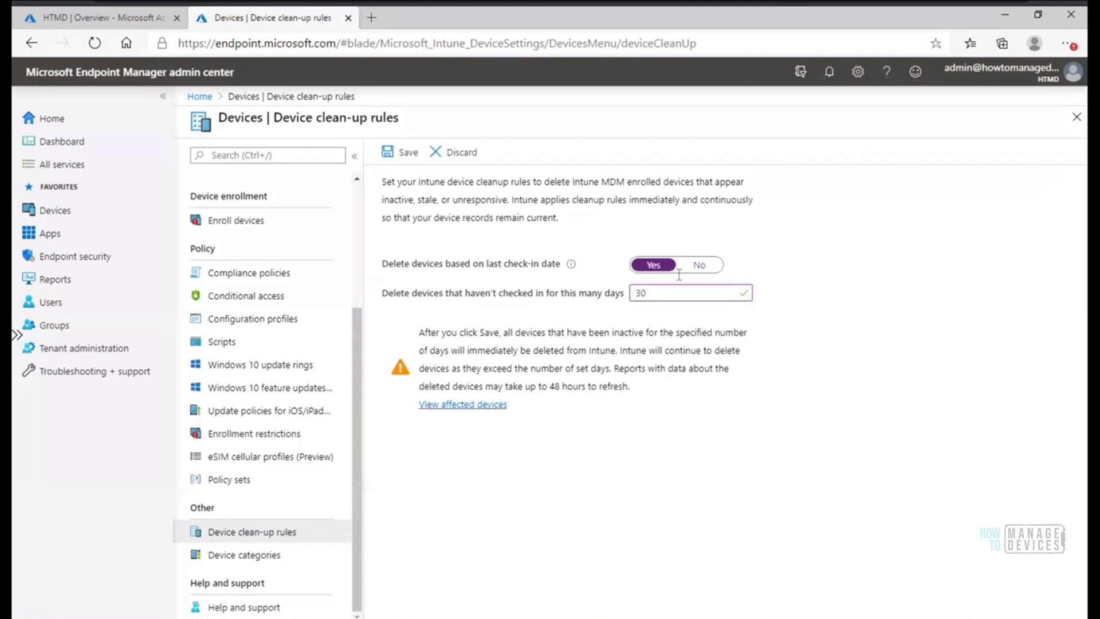
left_click(490, 404)
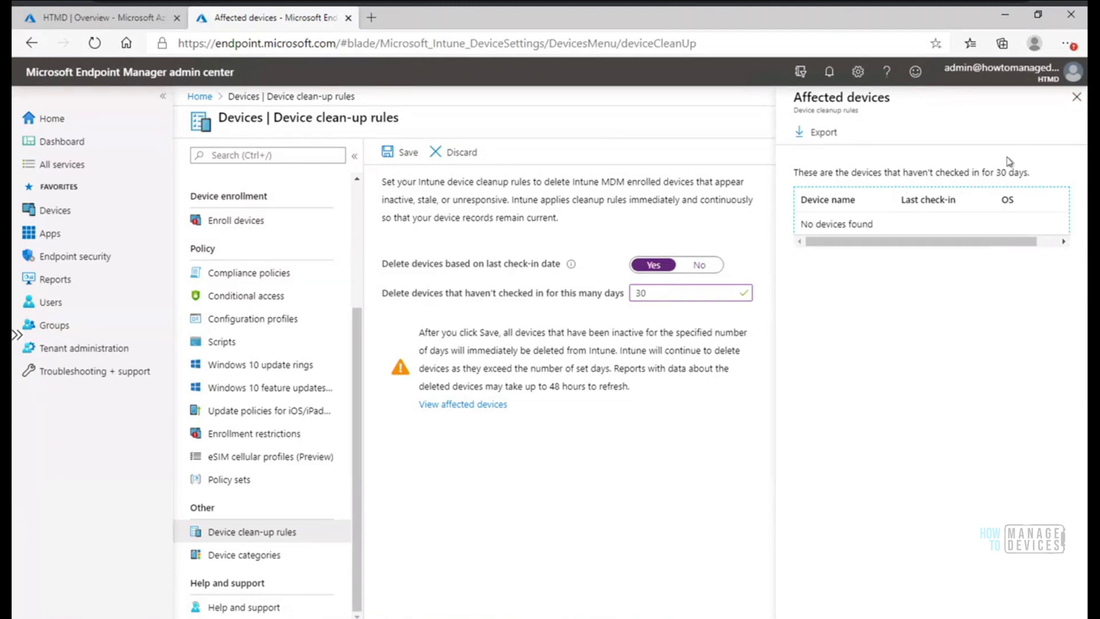
Step: Try a 29-day clean-up threshold, set it back to 30, and leave the clean-up rules, discarding the unsaved edits
left_click(1074, 99)
left_click(711, 292)
key("BackSpace")
key("BackSpace")
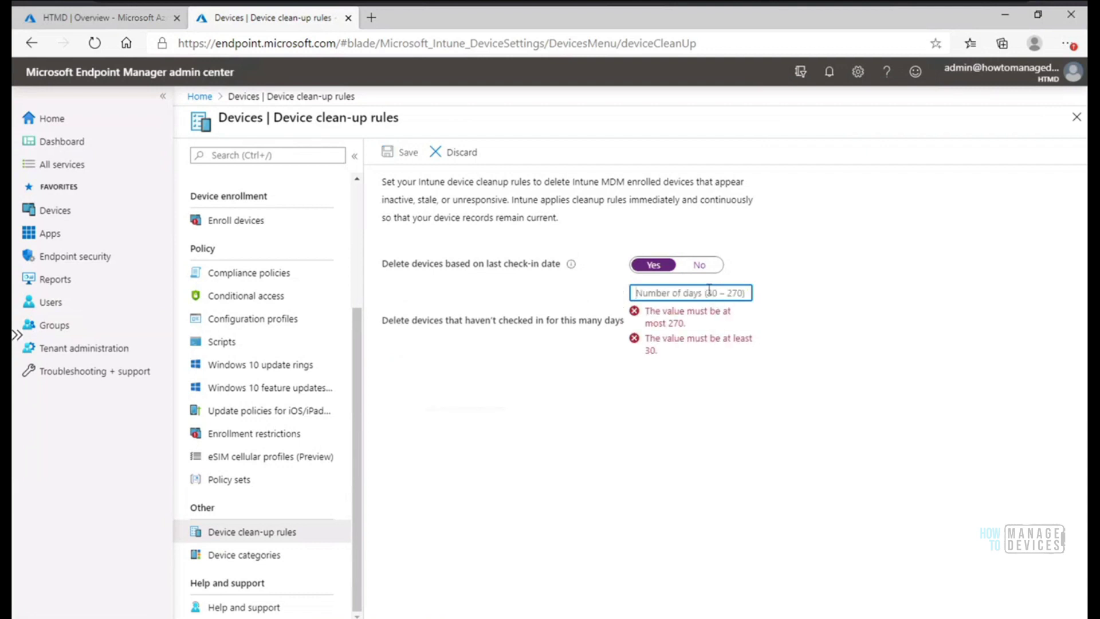
type("29")
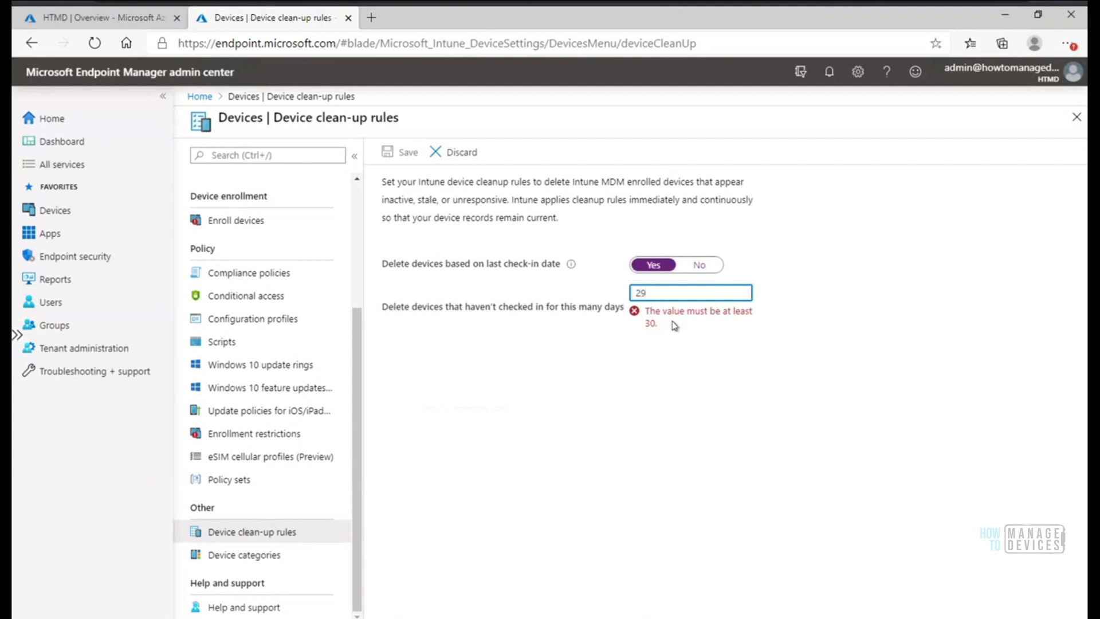
key("BackSpace")
key("BackSpace")
type("30")
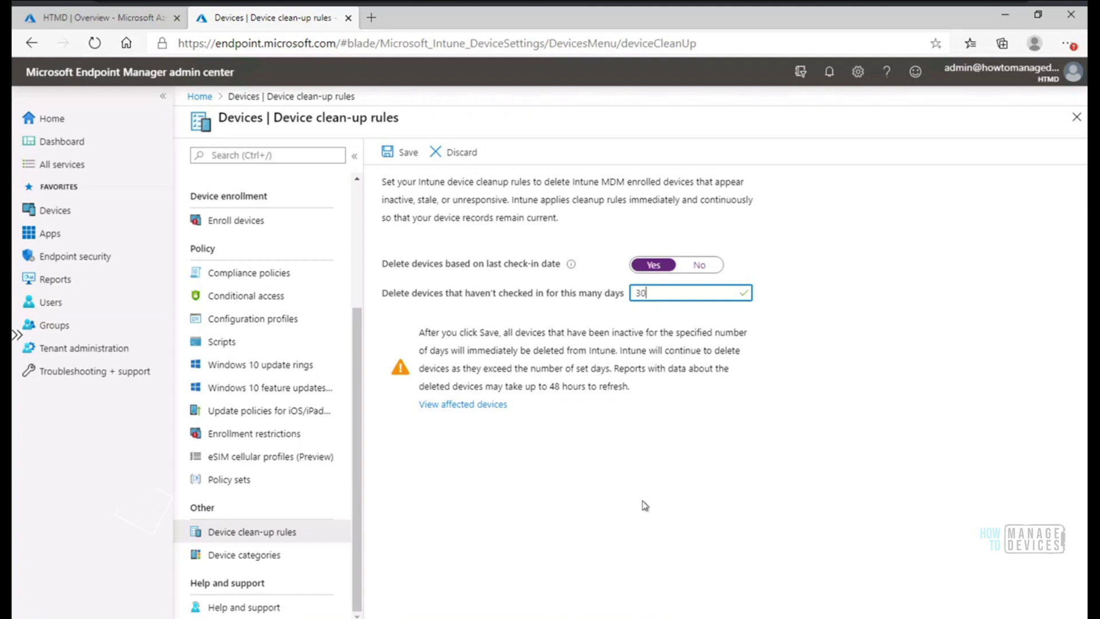
left_click(1076, 120)
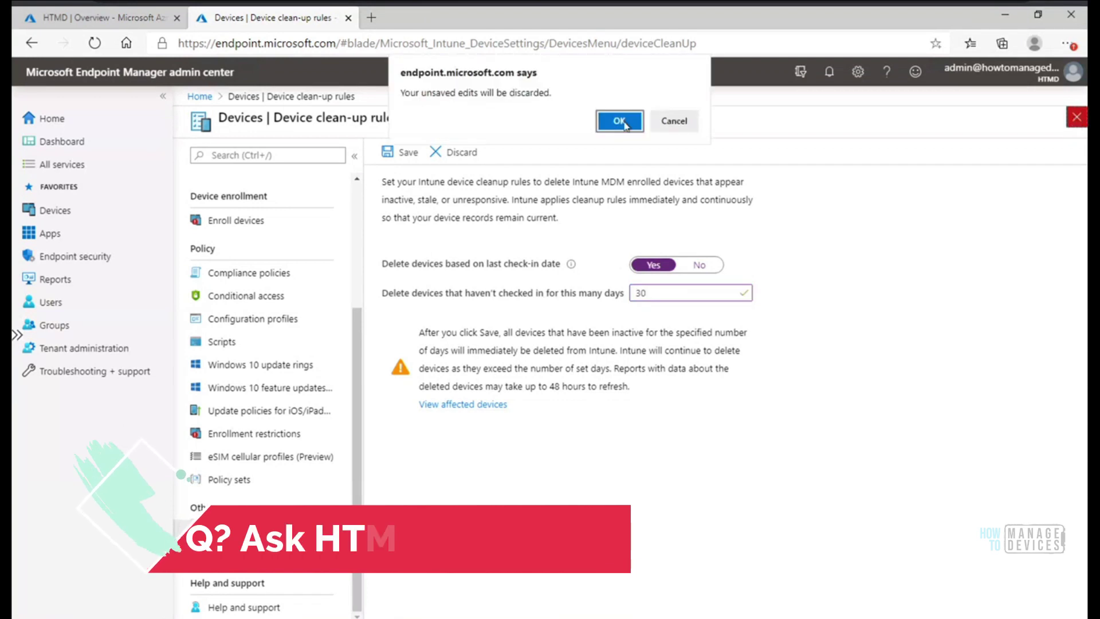
left_click(627, 127)
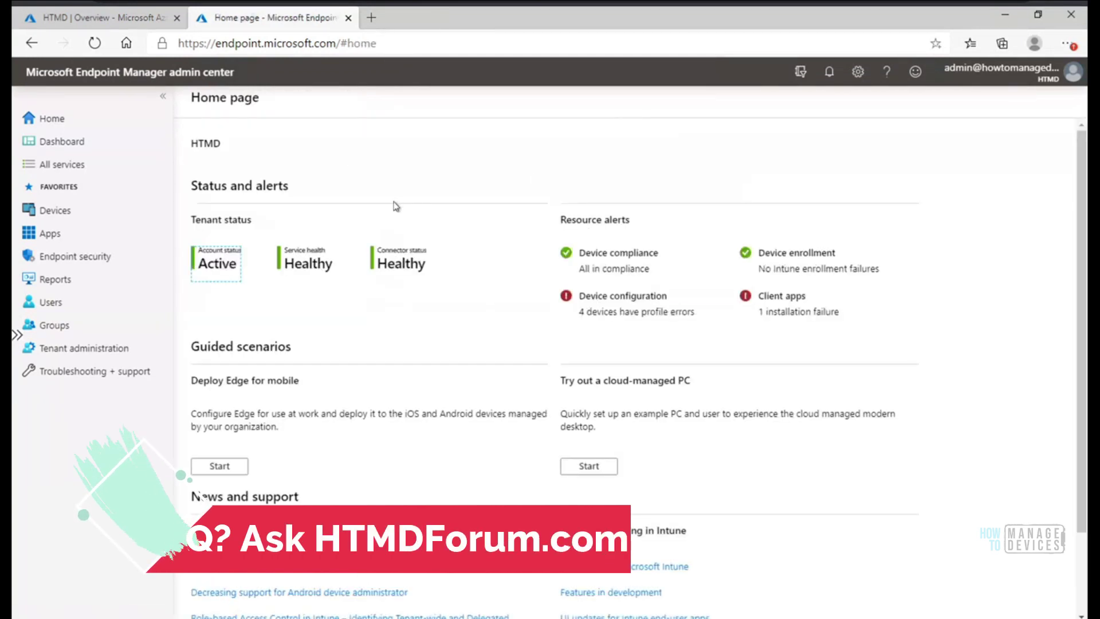
Step: Open the Prevent Personal eMail Onedrive etc profile from the Windows configuration profiles and review its overview and device status
left_click(47, 213)
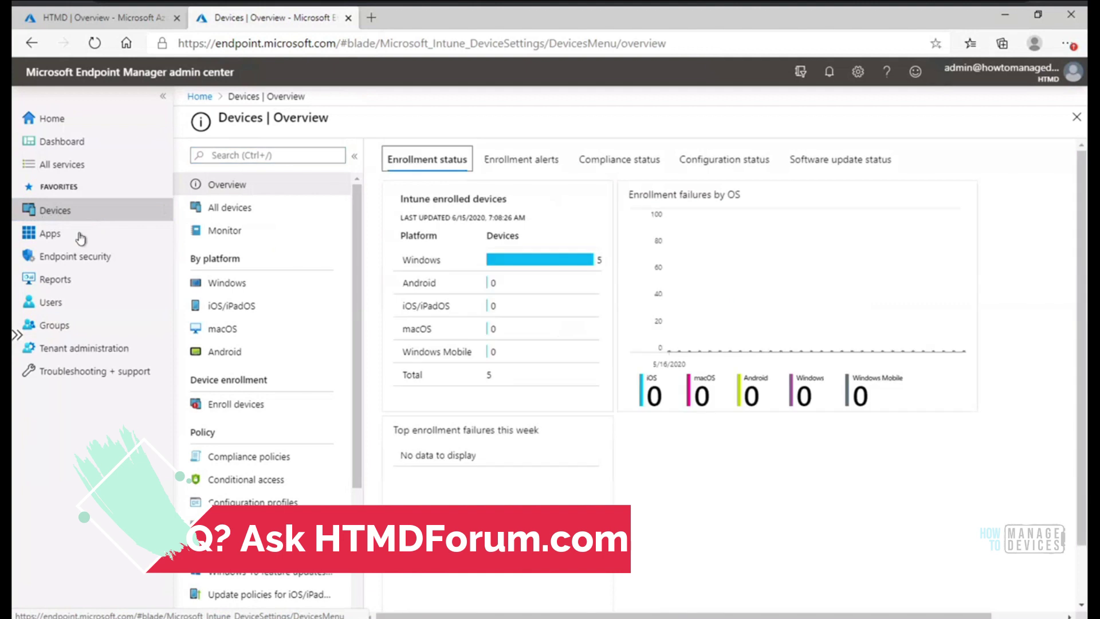
left_click(218, 283)
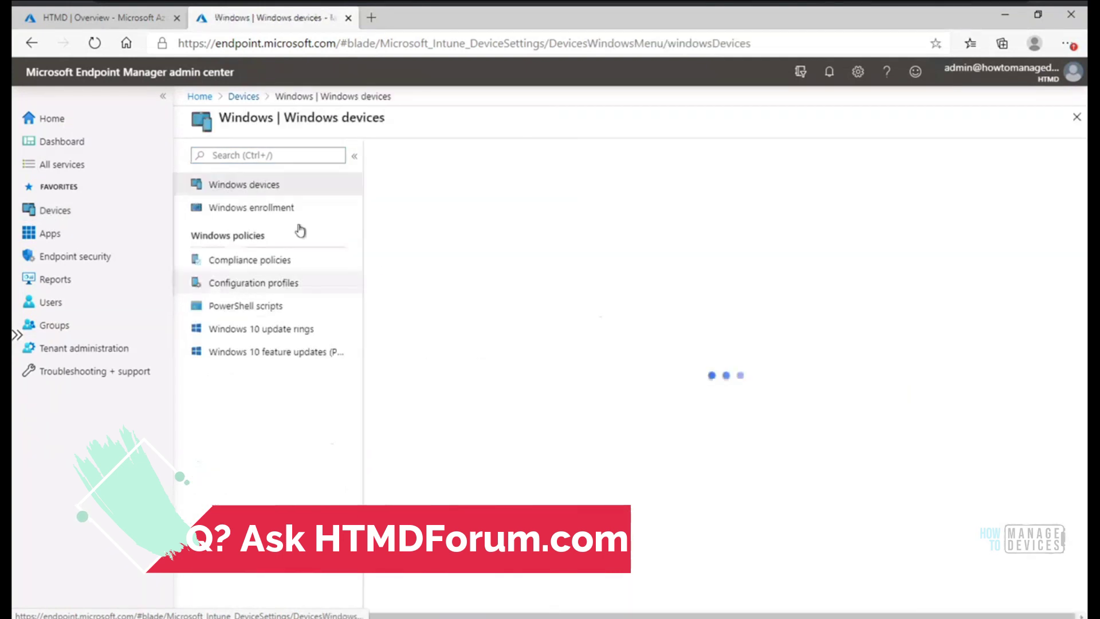
left_click(263, 287)
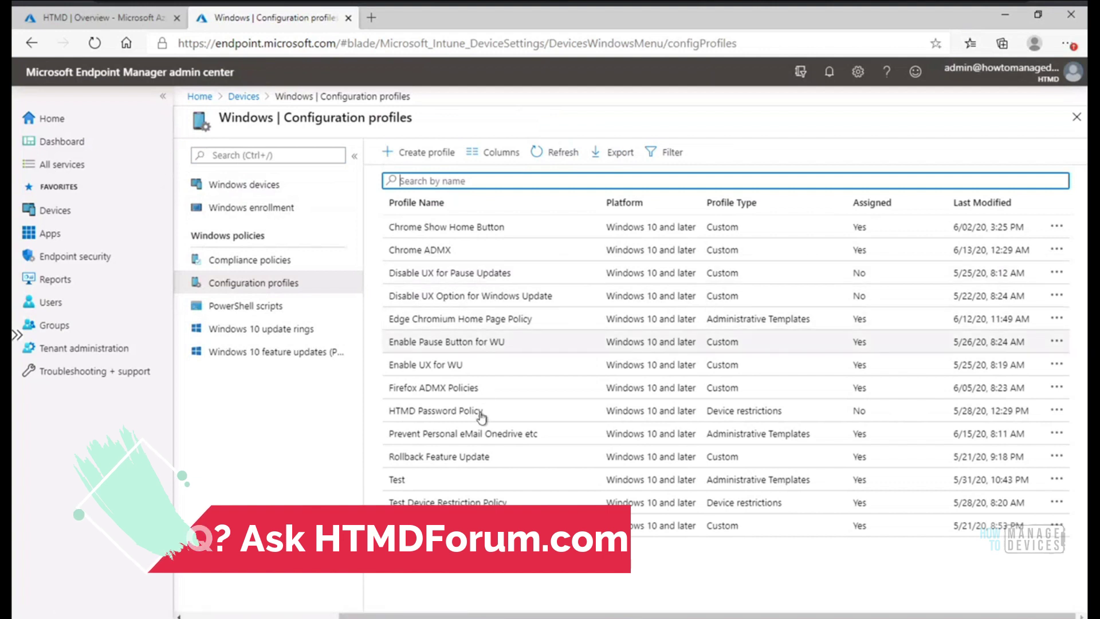
left_click(467, 436)
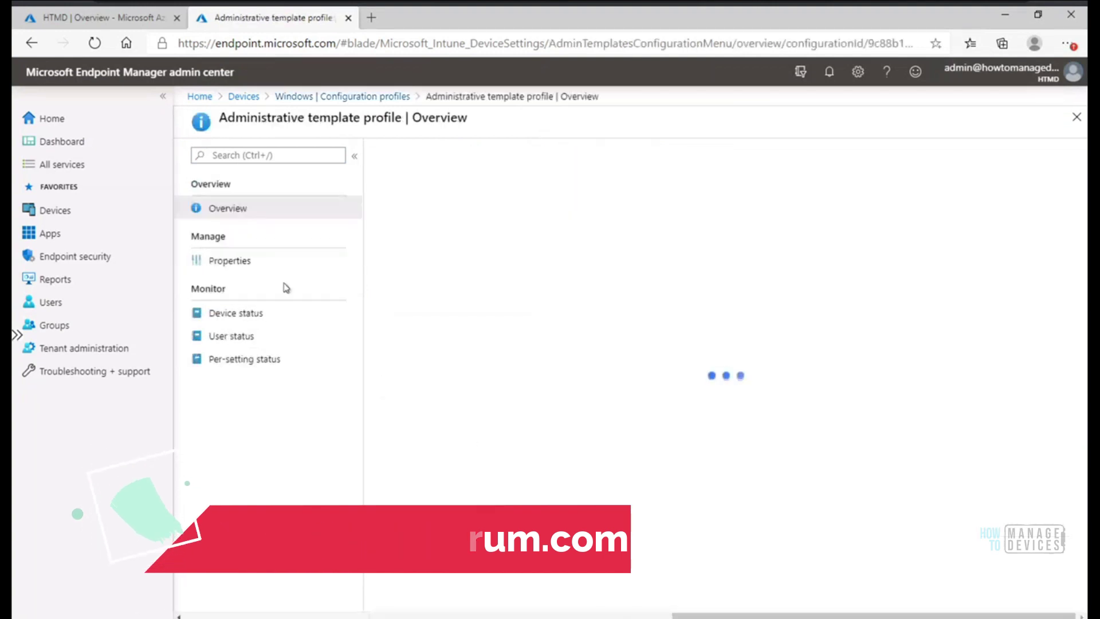
left_click(243, 320)
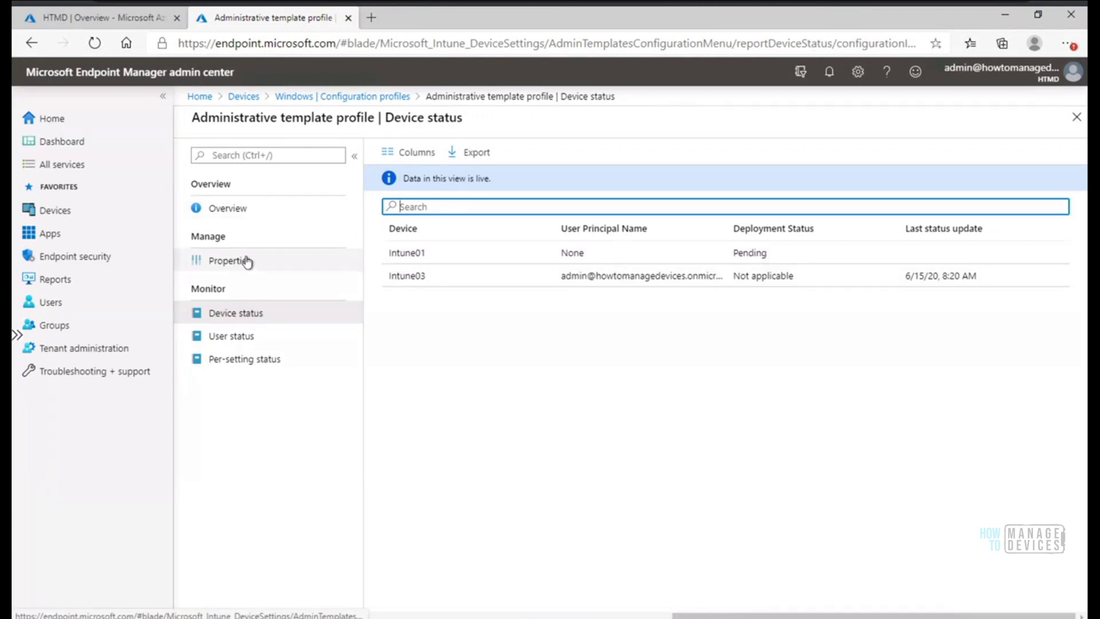
left_click(227, 215)
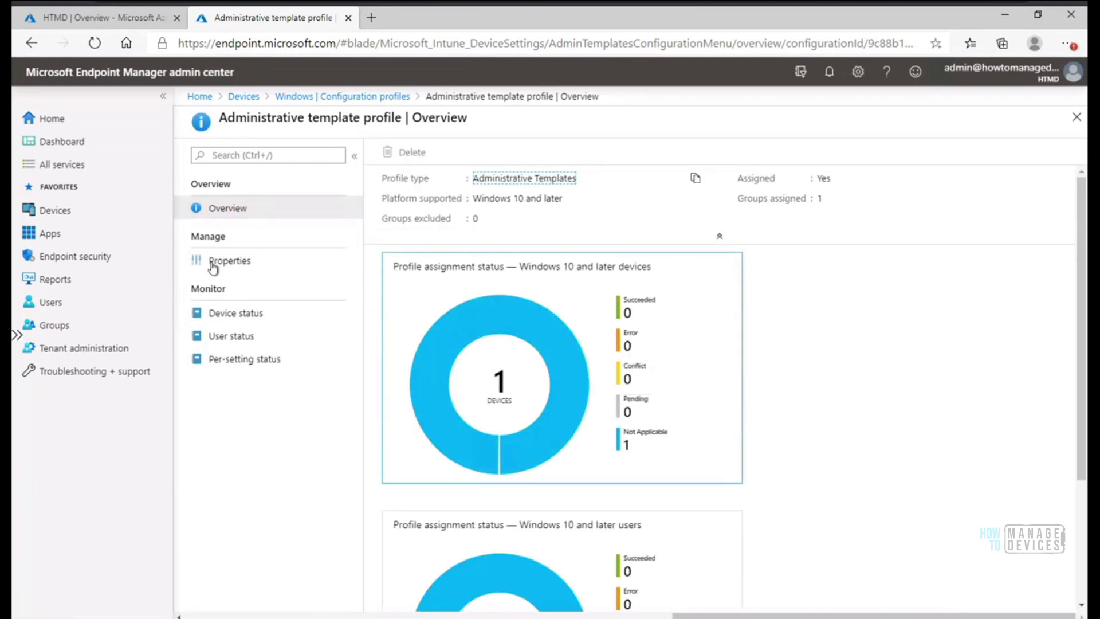
left_click(235, 315)
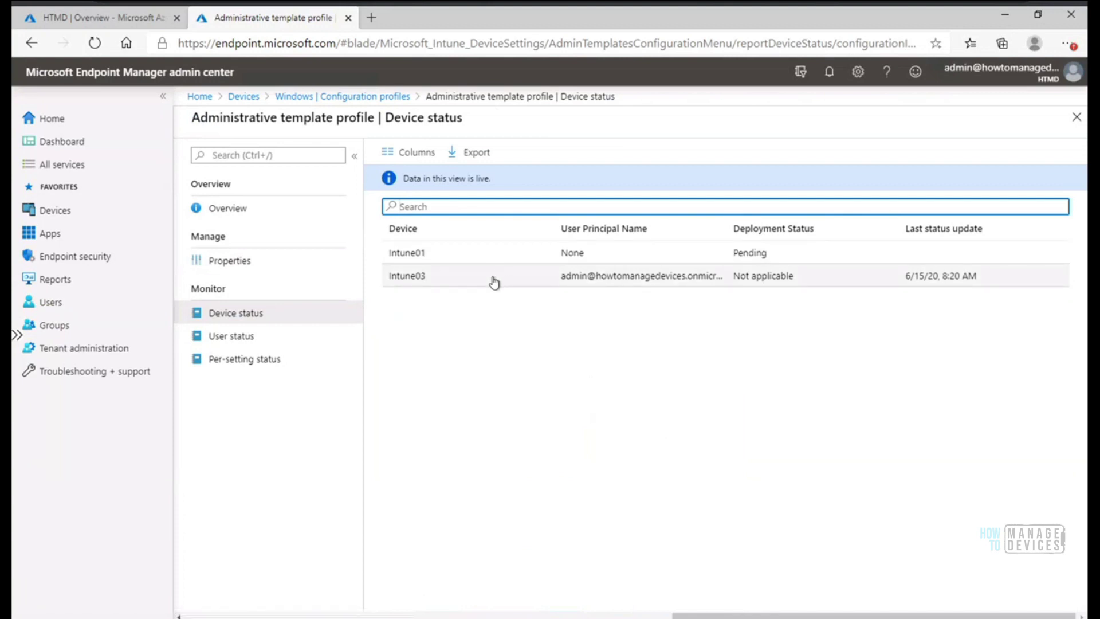
Step: Open the Intune03 device details, then run whoami in Command Prompt to check the local machine and account
left_click(422, 282)
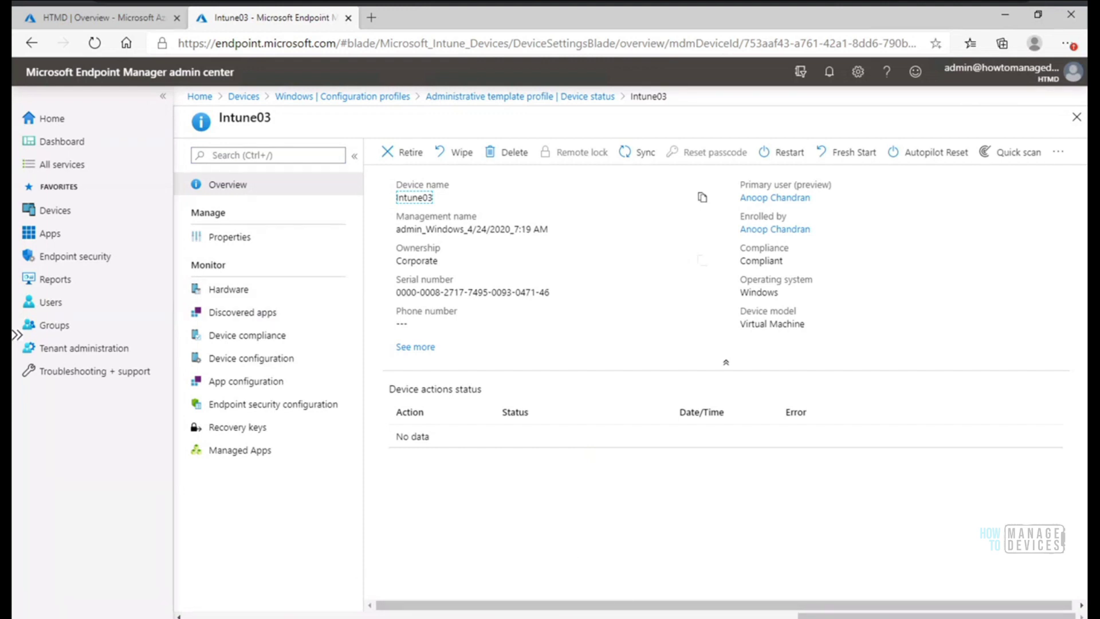
left_click(480, 617)
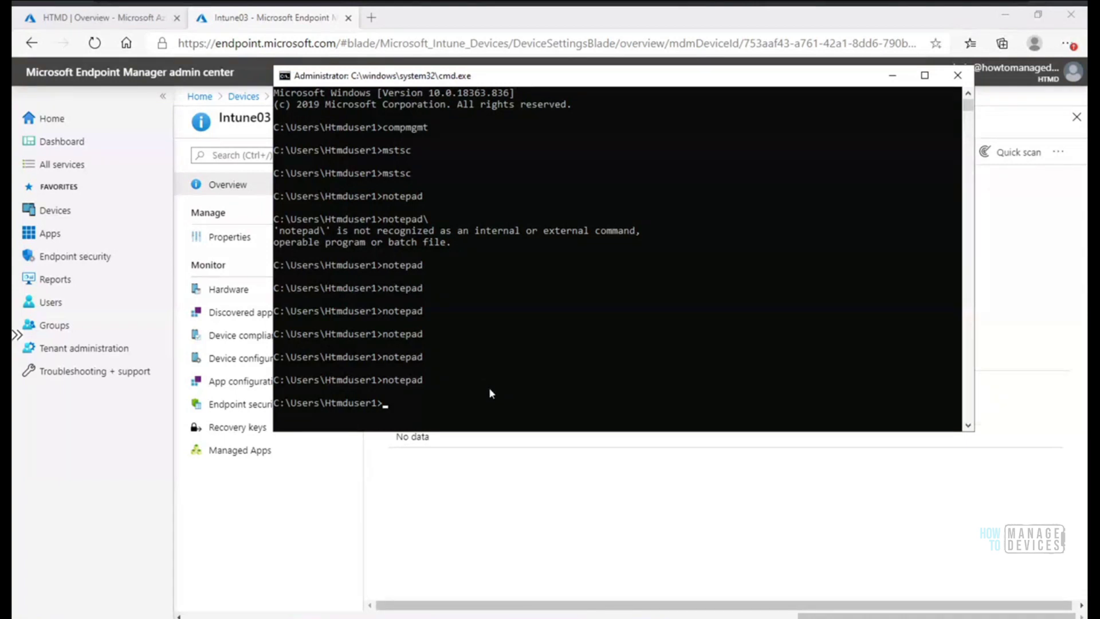
type("whoami")
key("Return")
left_click_drag(277, 405, 372, 404)
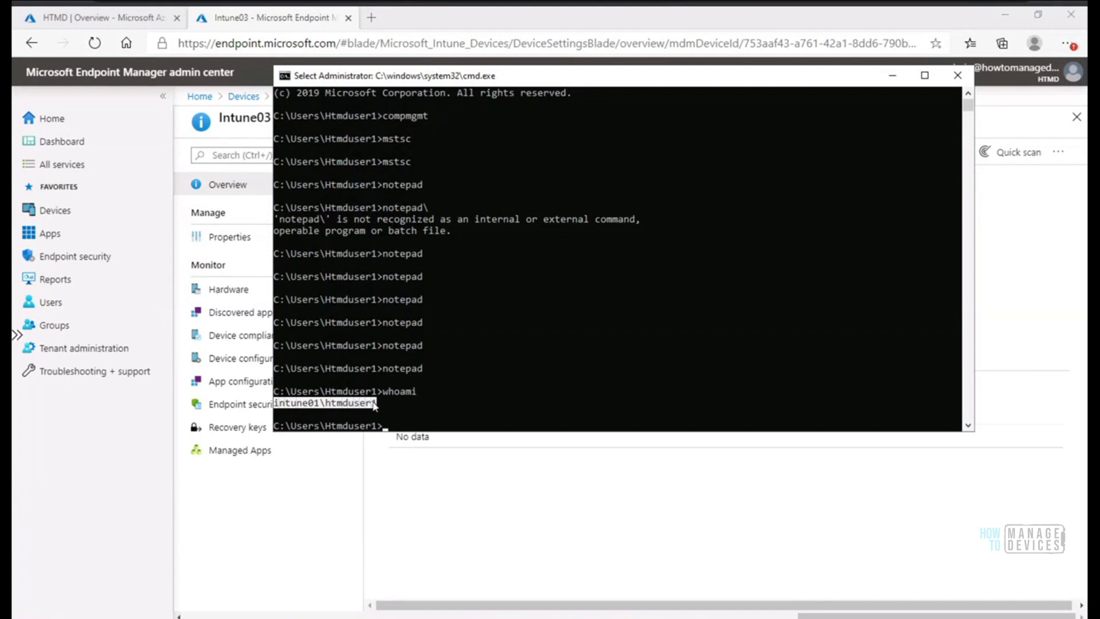
left_click(892, 75)
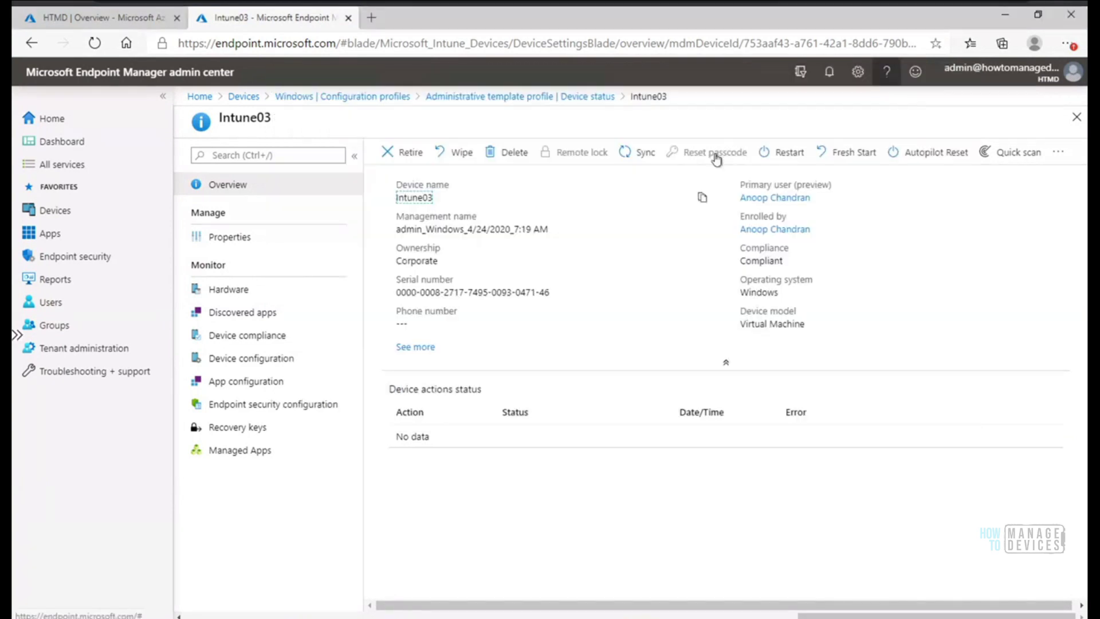
Step: Filter Intune03's device configuration policies by "preve" and open the Prevent Personal eMail Onedrive etc profile settings
left_click(485, 97)
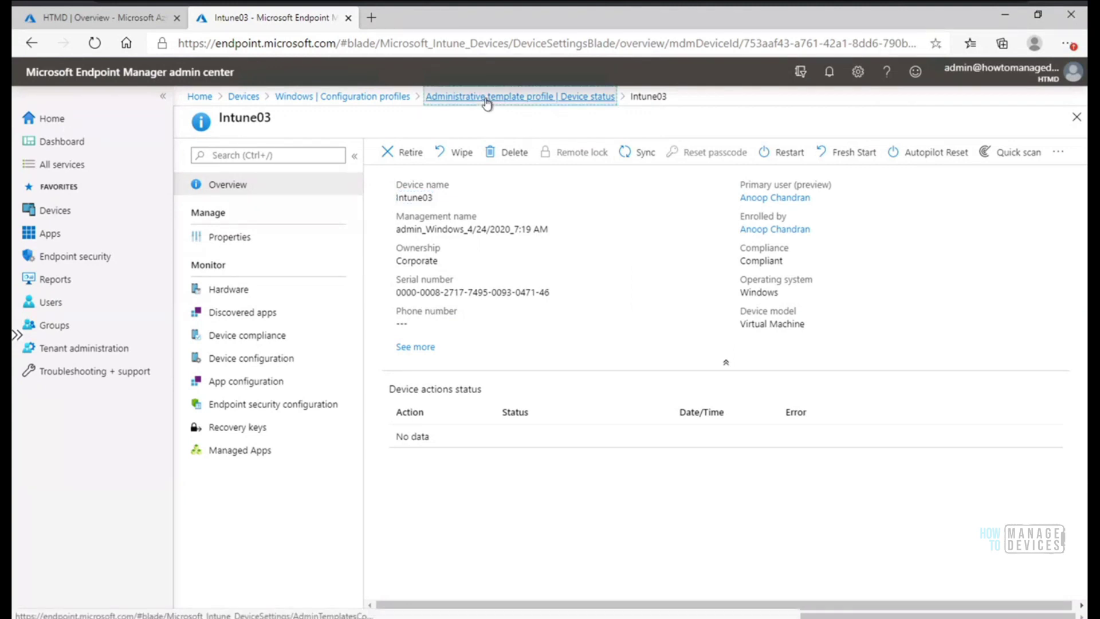
left_click(257, 359)
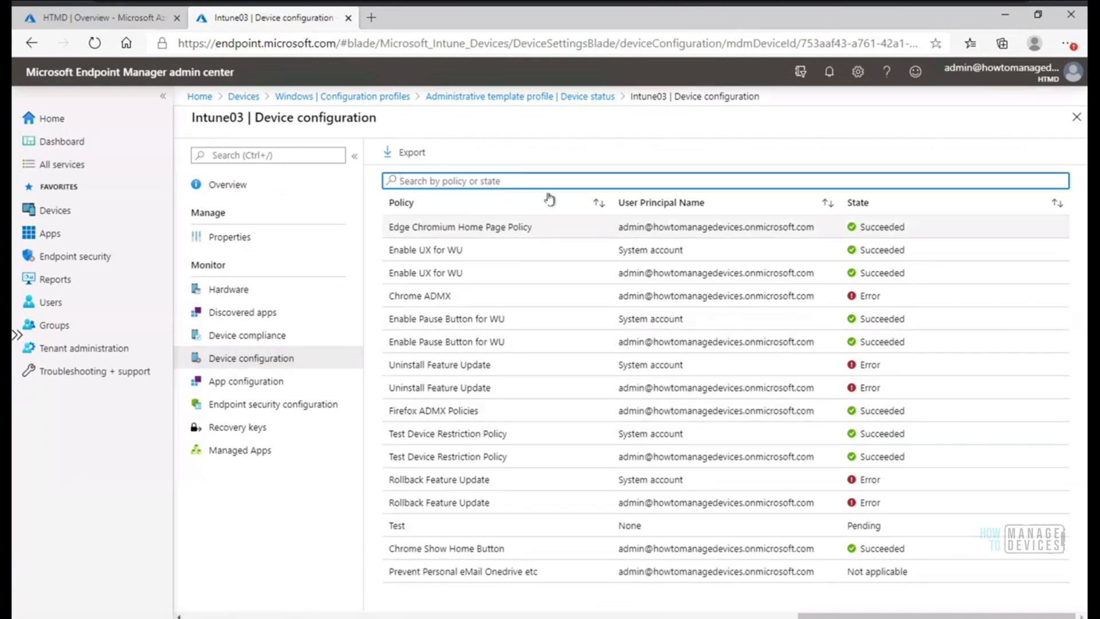
type("preve")
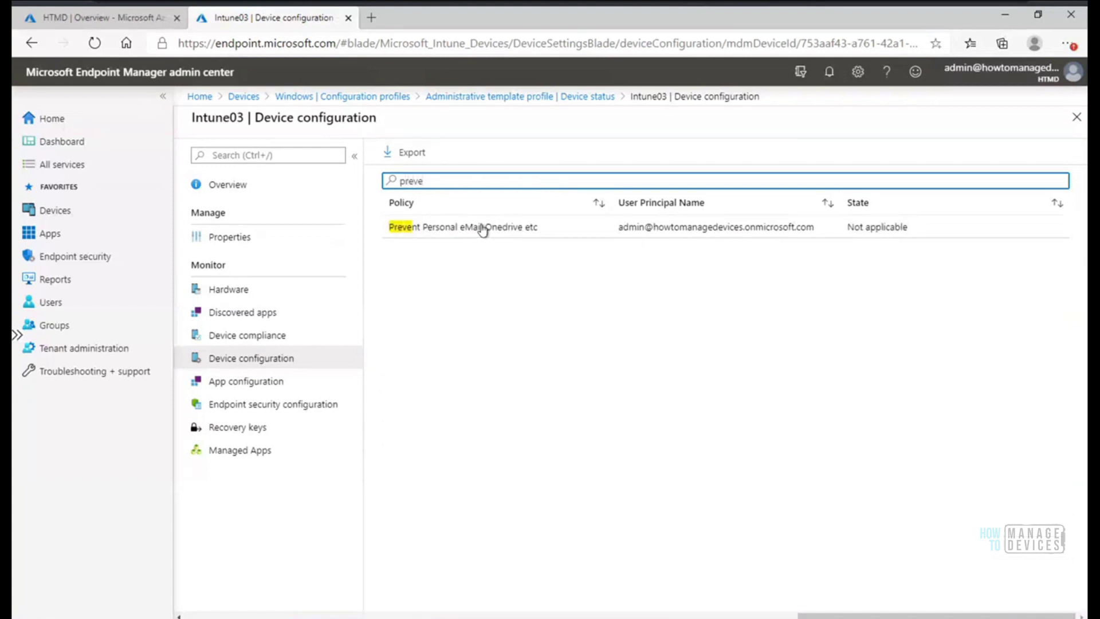
left_click(483, 228)
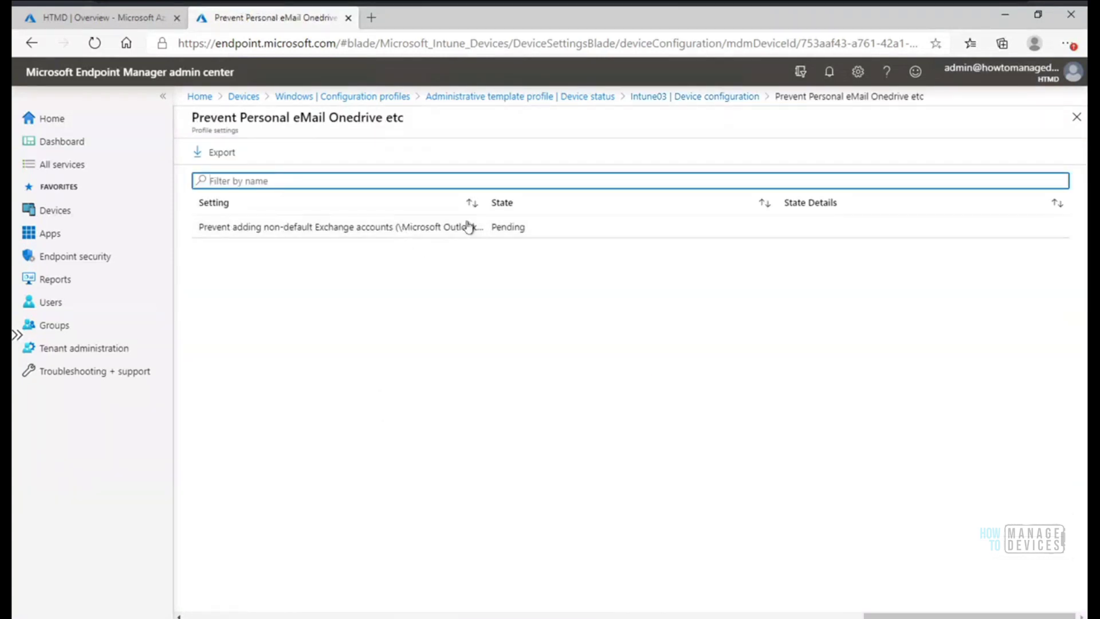
Step: Examine the details of the setting that prevents adding non-default Exchange accounts, then return to Intune03's device configuration
left_click(393, 229)
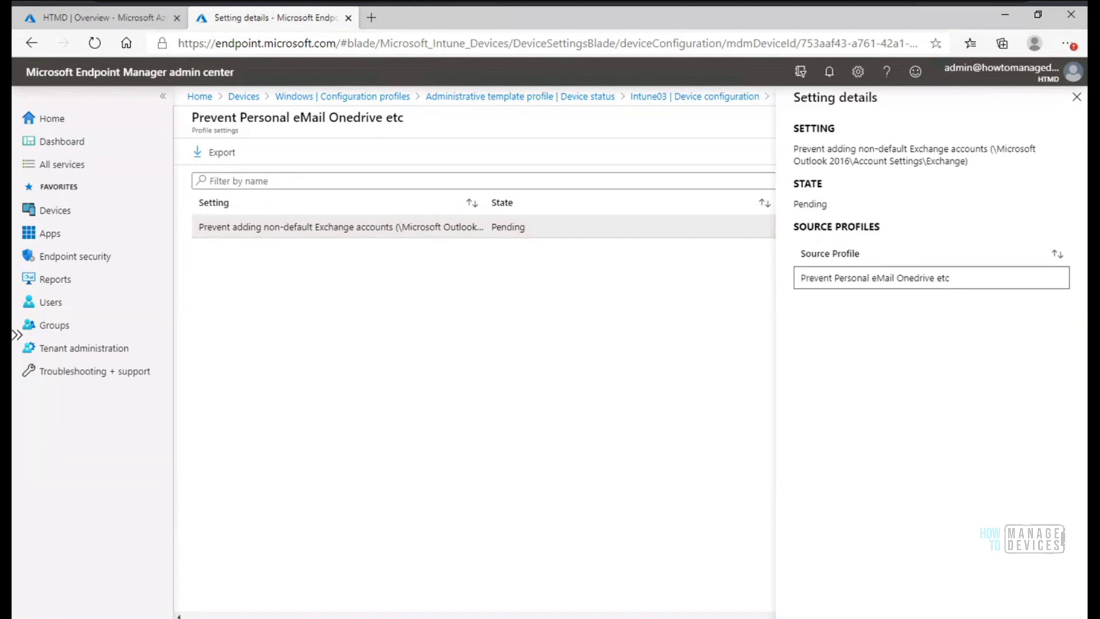
left_click_drag(968, 162, 787, 152)
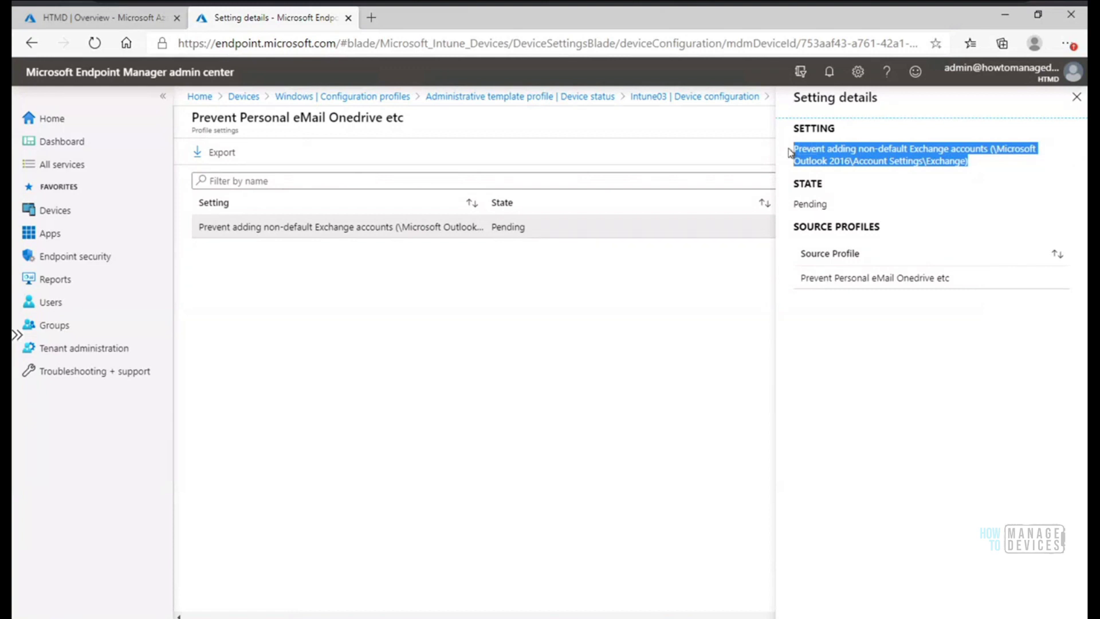
left_click(1077, 97)
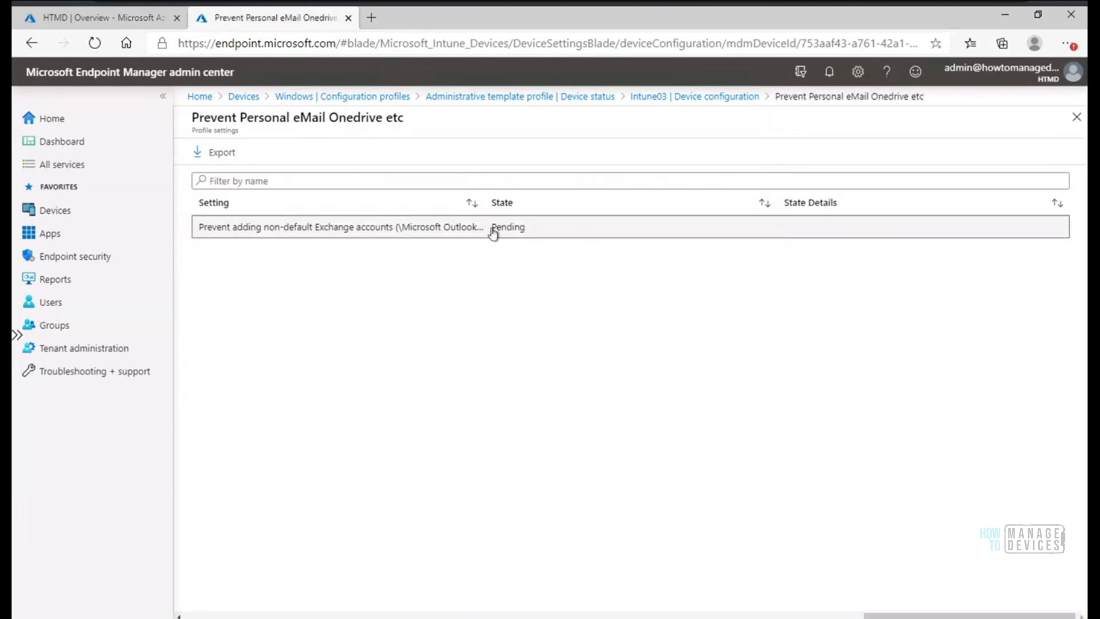
left_click(1077, 118)
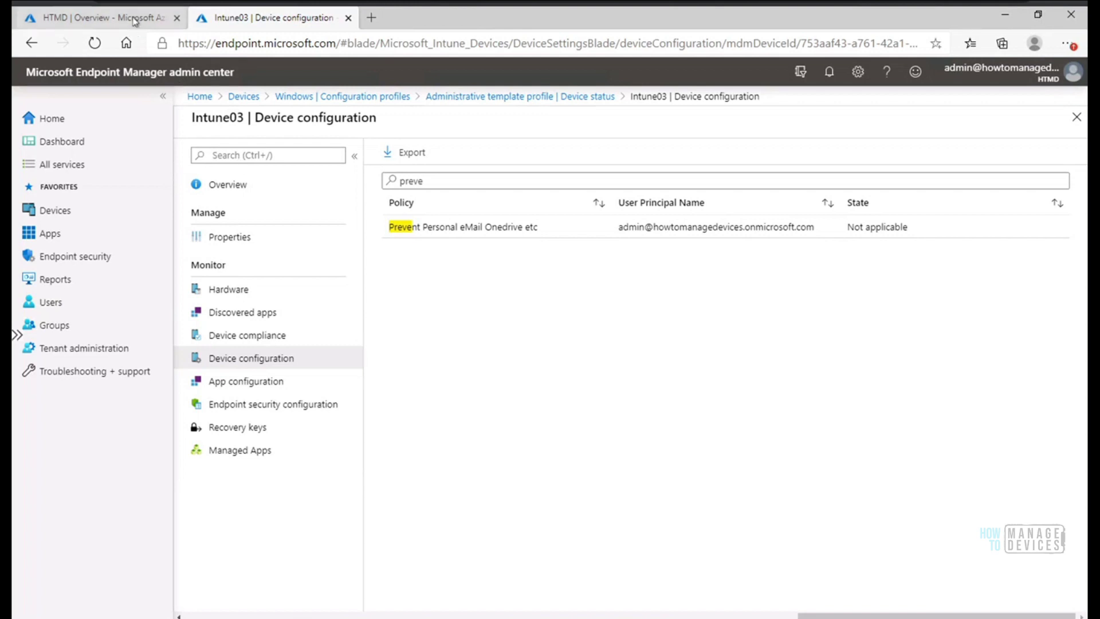
Step: Review the full device list in Azure AD, then switch back to Endpoint Manager and open the Devices overview
left_click(135, 21)
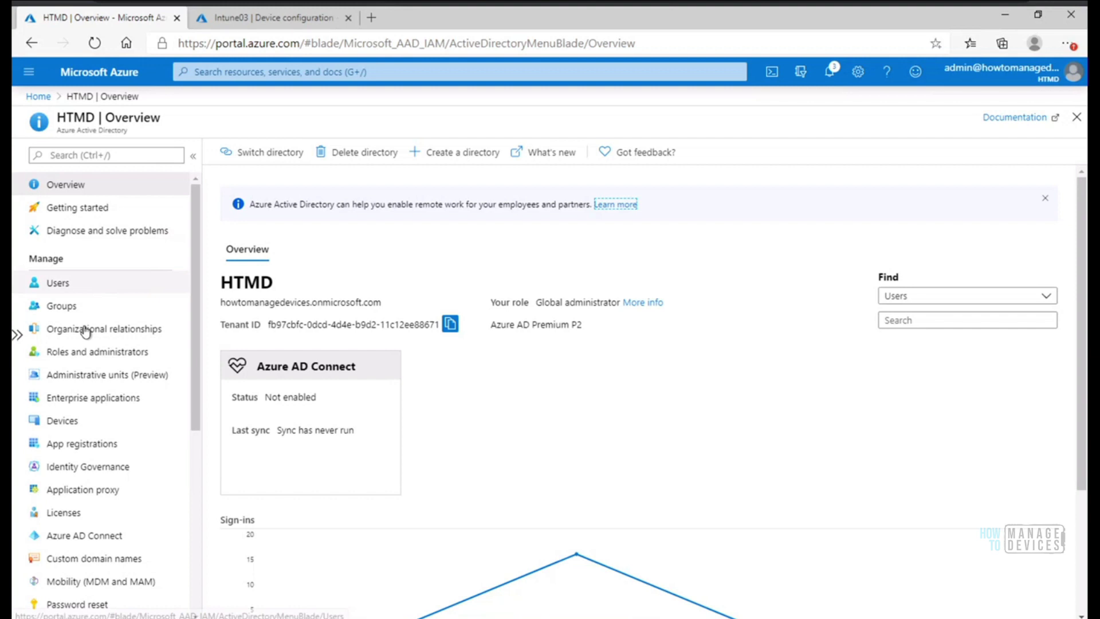
left_click(81, 423)
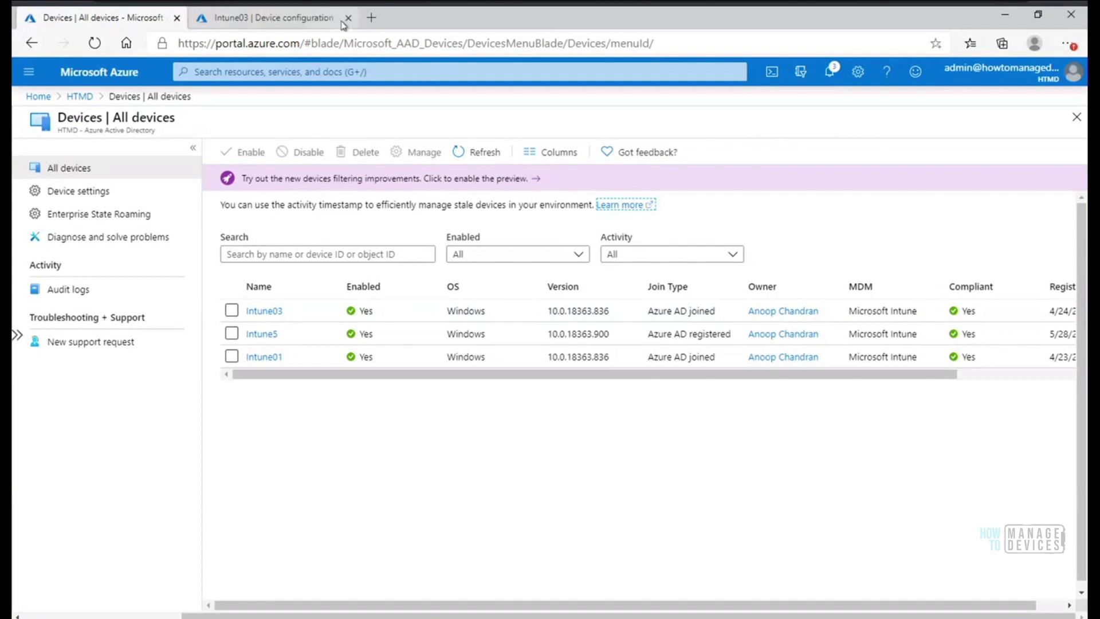
left_click(285, 20)
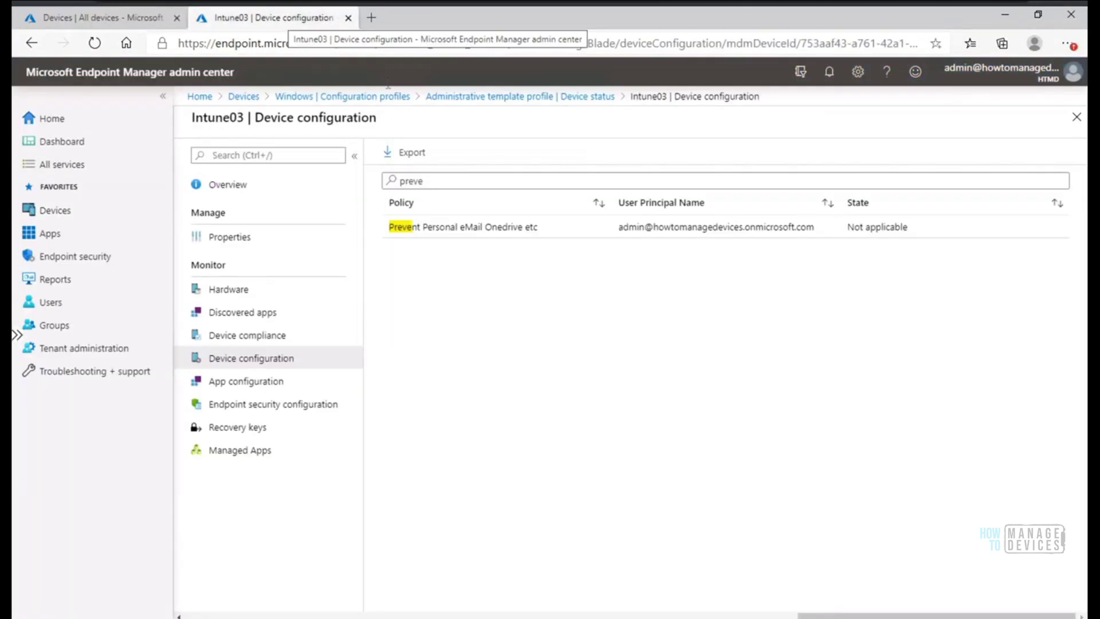
left_click(240, 192)
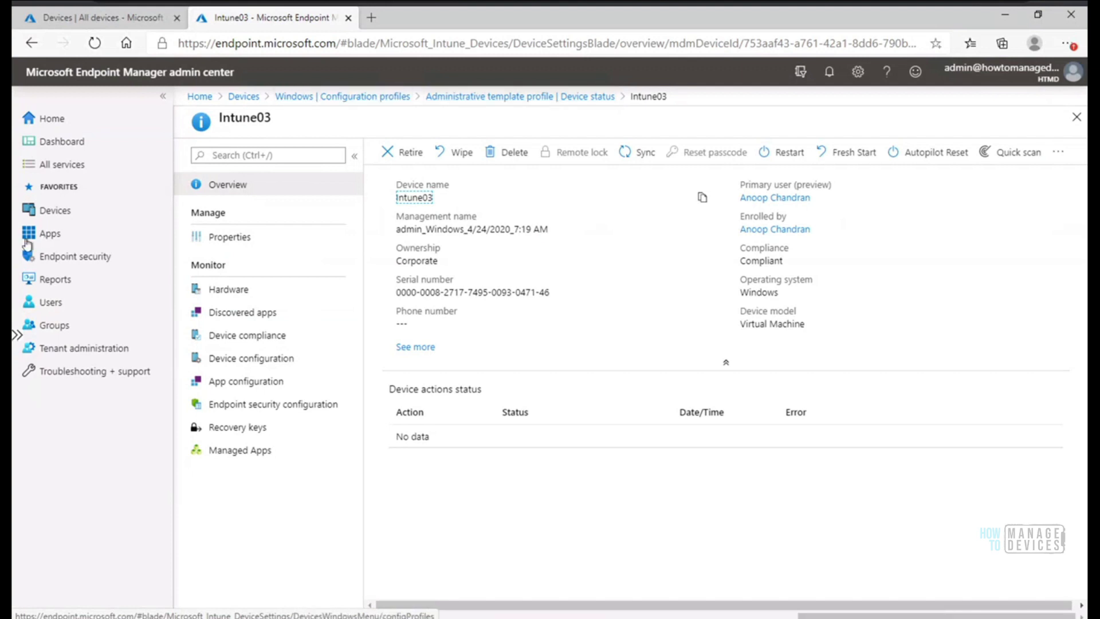
left_click(60, 211)
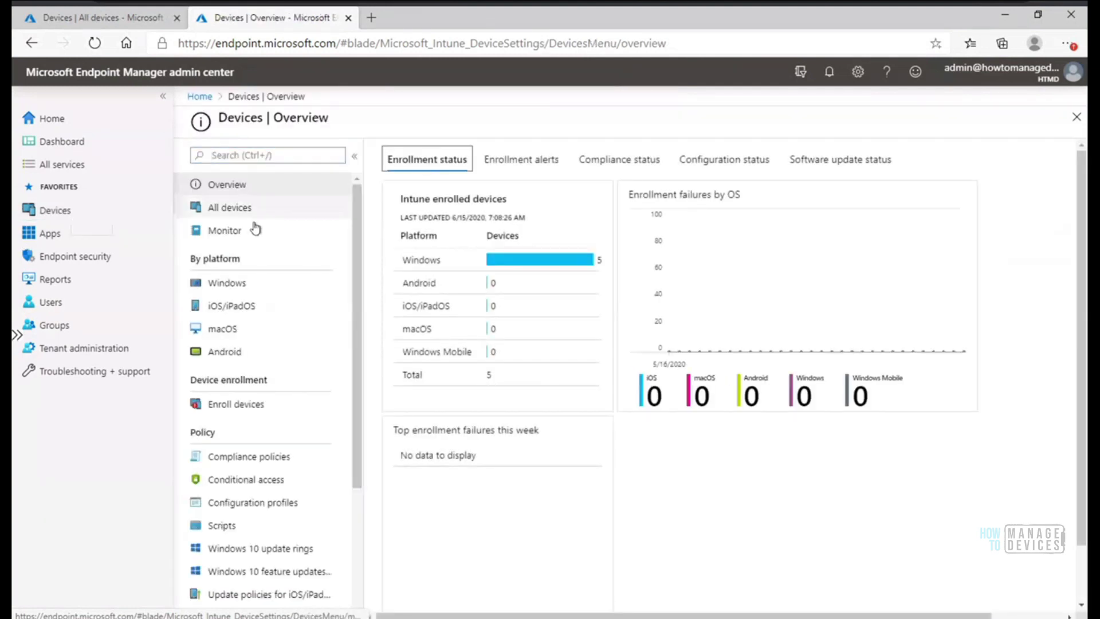
Step: Open the Intune01 device from the full device list, review its Retire confirmation text, and decline the retire action
left_click(229, 207)
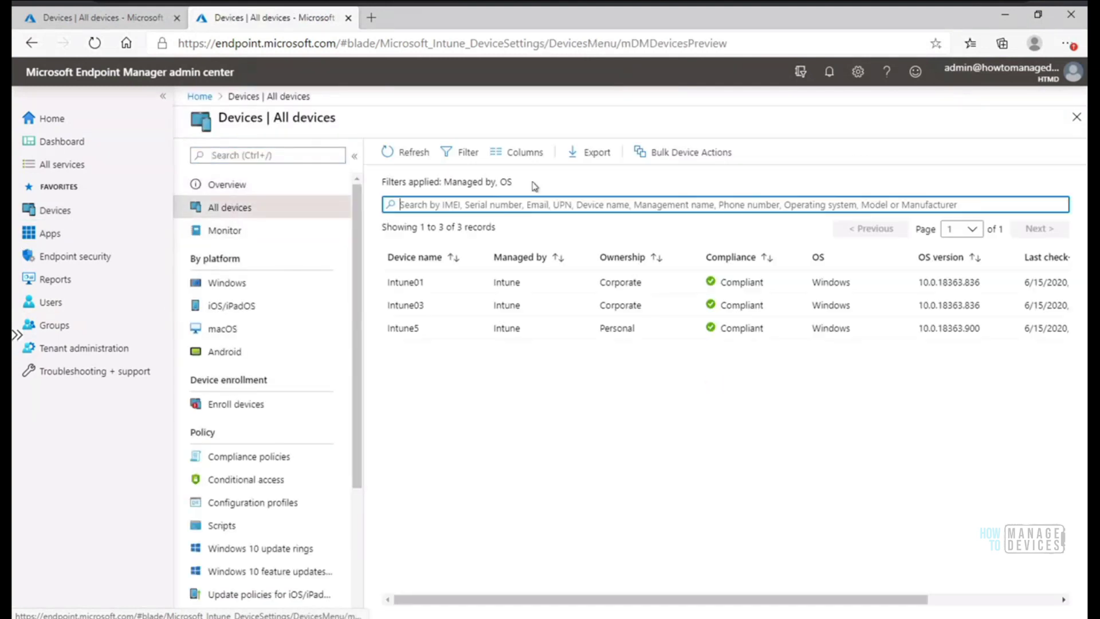
left_click(409, 283)
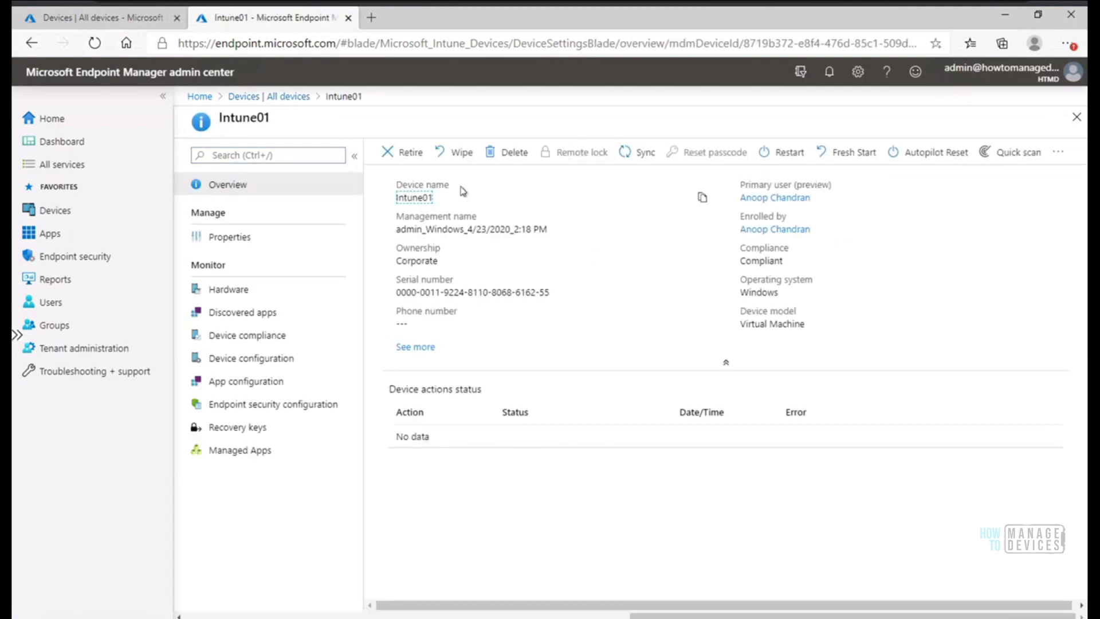
left_click(405, 154)
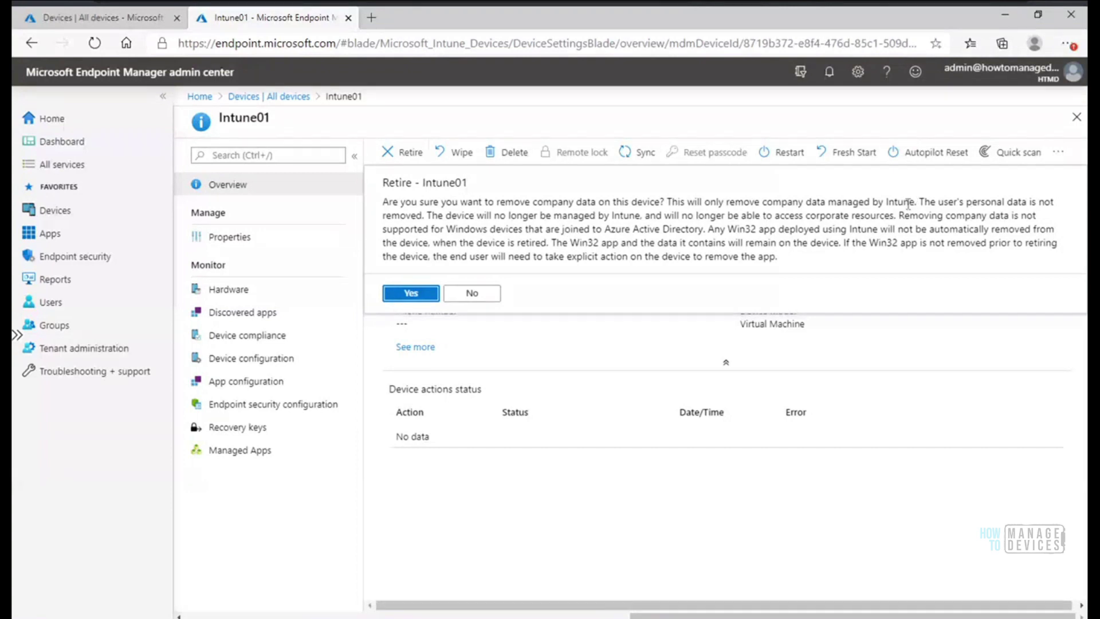
left_click(495, 297)
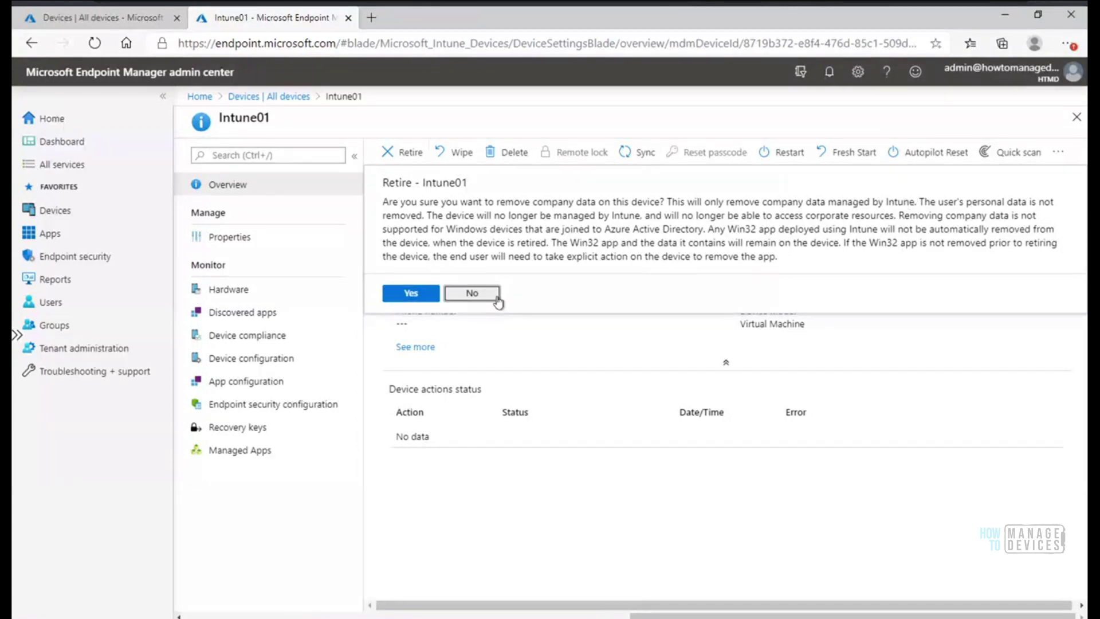
Step: Bring up the Wipe confirmation for Intune01 and examine the factory reset description and the wipe options
left_click(462, 153)
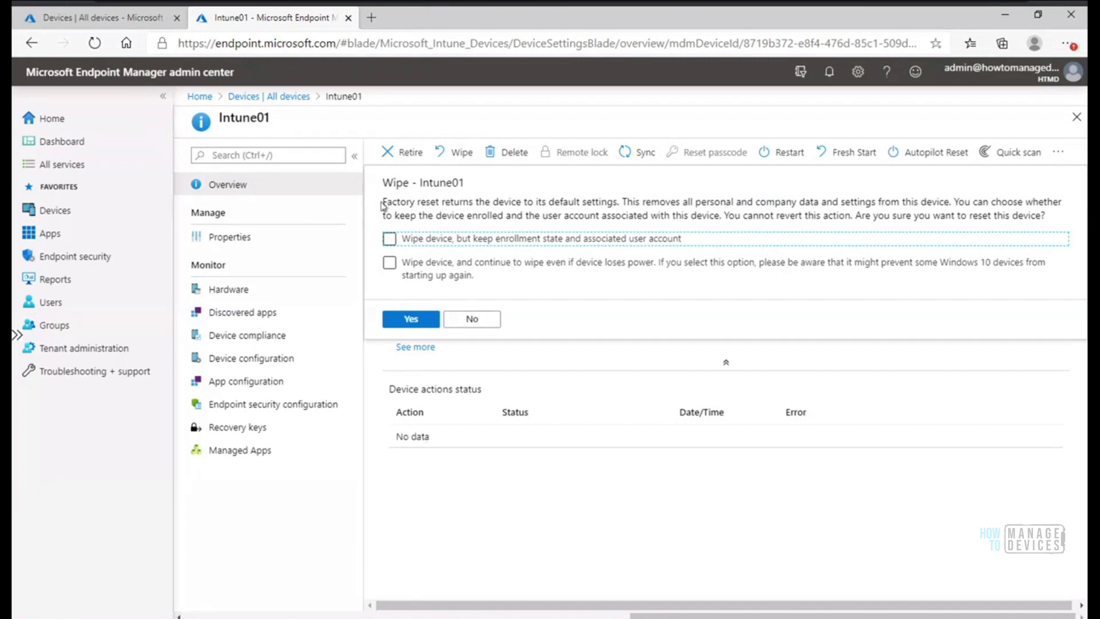
left_click_drag(382, 201, 630, 207)
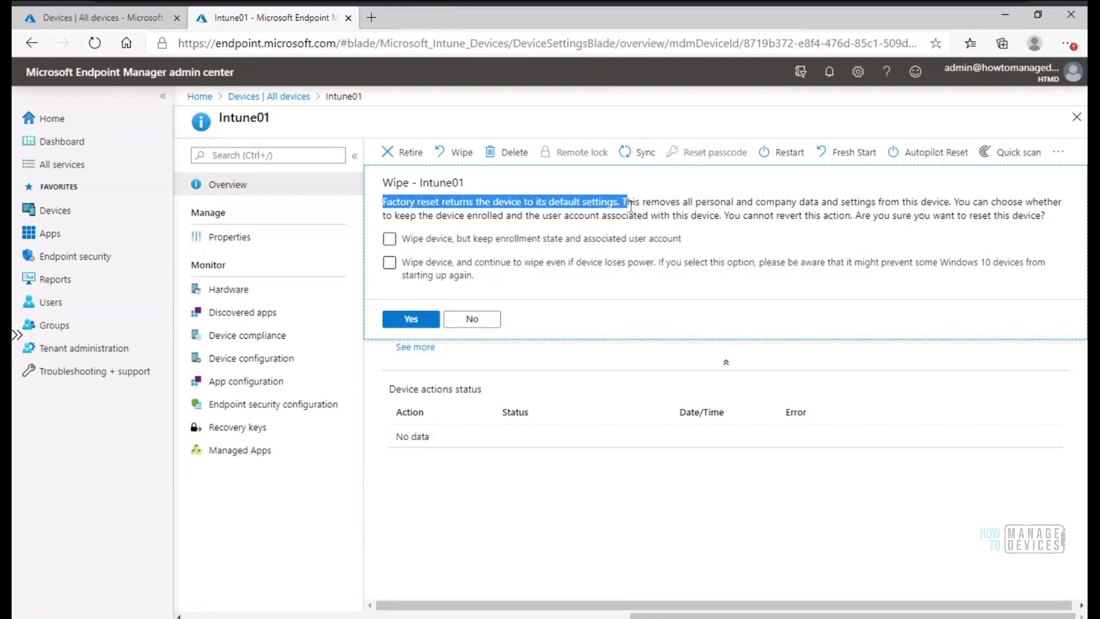
left_click(703, 223)
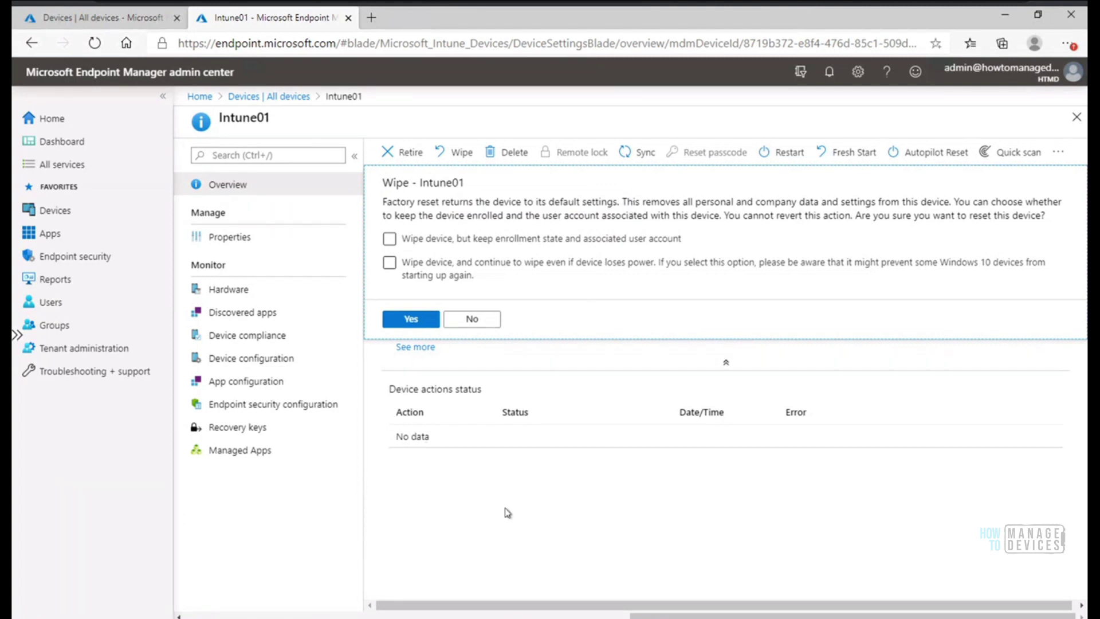
mouse_move(415, 618)
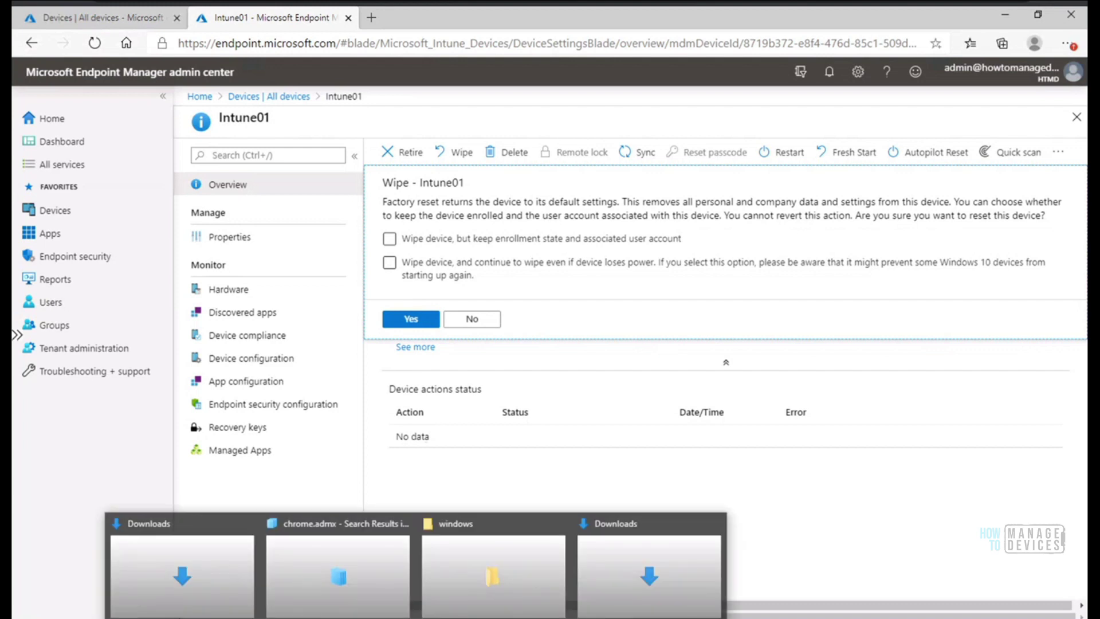